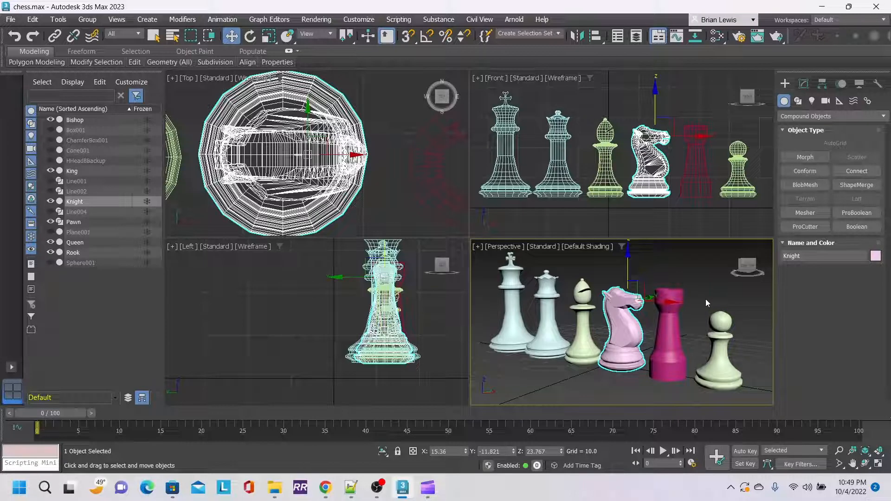
- Select the rook and open the Compact Material Editor
{"action": "left_click", "coordinate": [672, 323]}
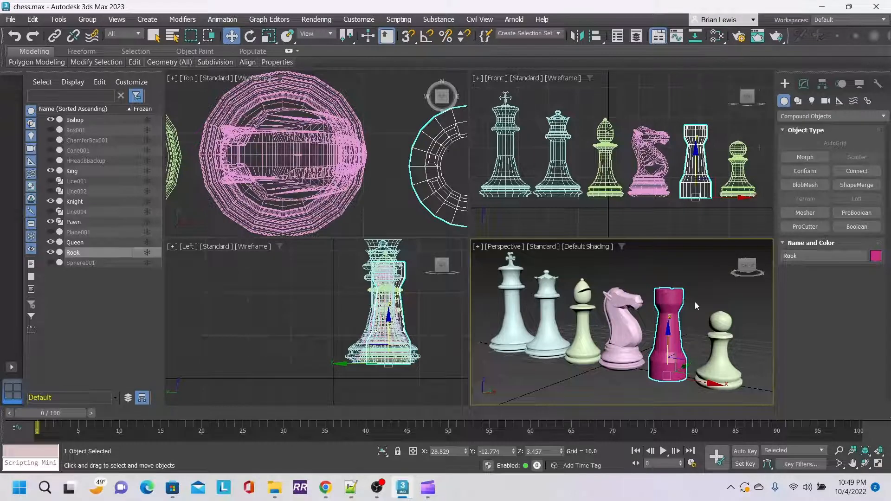
{"action": "left_click", "coordinate": [718, 37]}
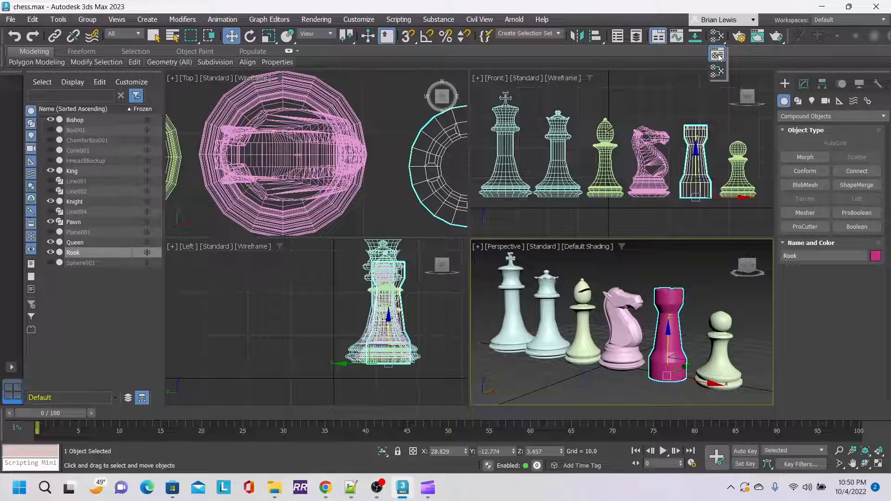
{"action": "left_click", "coordinate": [718, 55]}
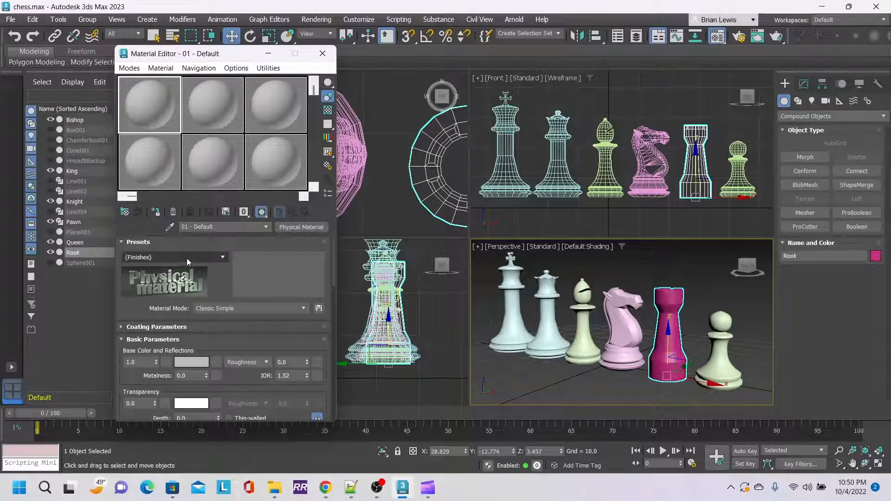
- Set the first sample material's Physical Material preset to Masonry
{"action": "left_click", "coordinate": [218, 258]}
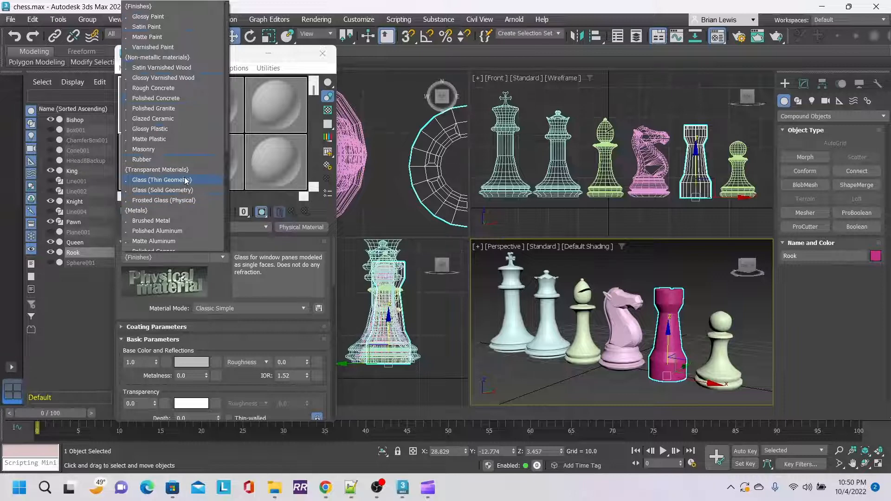
{"action": "scroll", "coordinate": [185, 181], "scroll_direction": "down", "scroll_amount": 3}
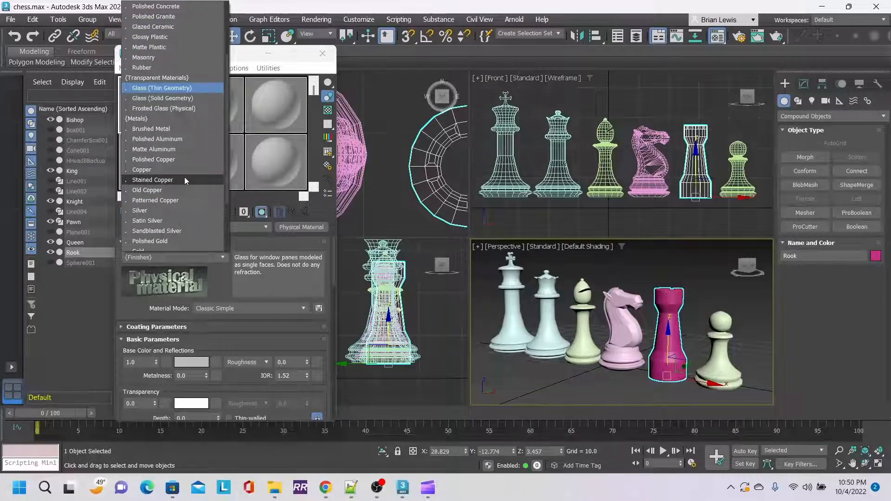
{"action": "scroll", "coordinate": [185, 181], "scroll_direction": "up", "scroll_amount": 3}
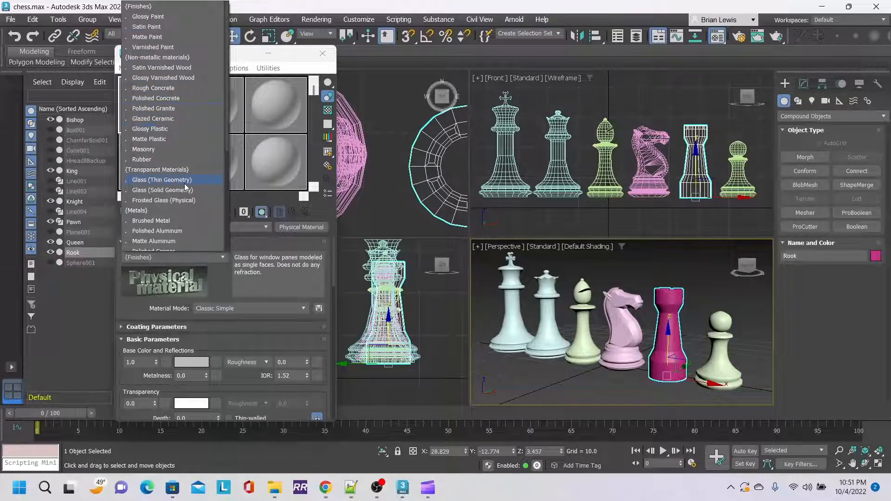
{"action": "scroll", "coordinate": [185, 187], "scroll_direction": "down", "scroll_amount": 6}
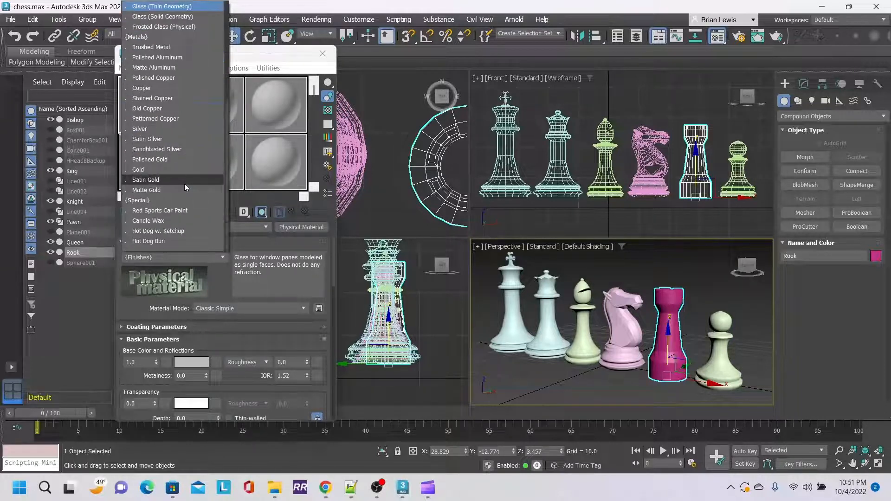
{"action": "scroll", "coordinate": [185, 185], "scroll_direction": "up", "scroll_amount": 6}
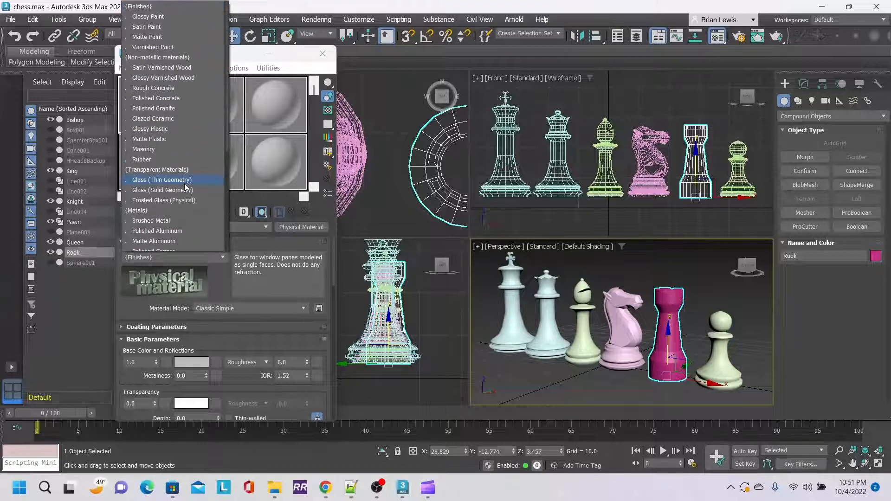
{"action": "left_click", "coordinate": [177, 147]}
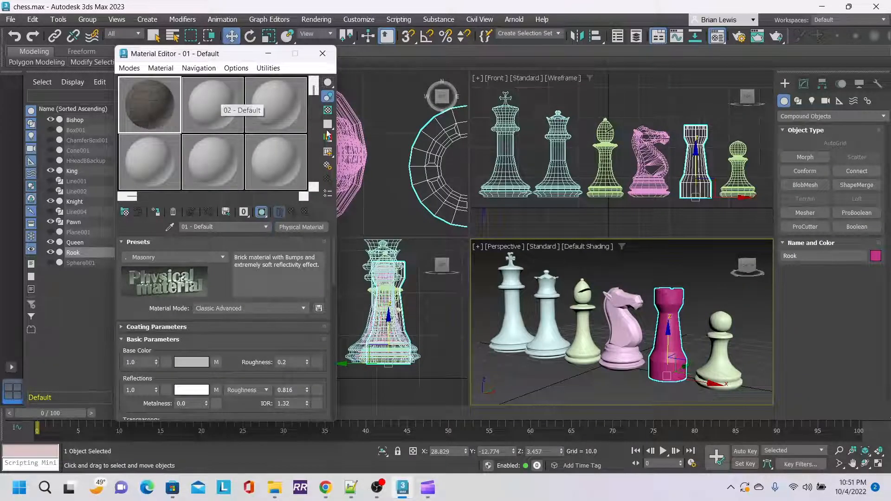
- Assign the masonry material to the selected rook and check it in a Perspective view render
{"action": "left_click", "coordinate": [160, 68]}
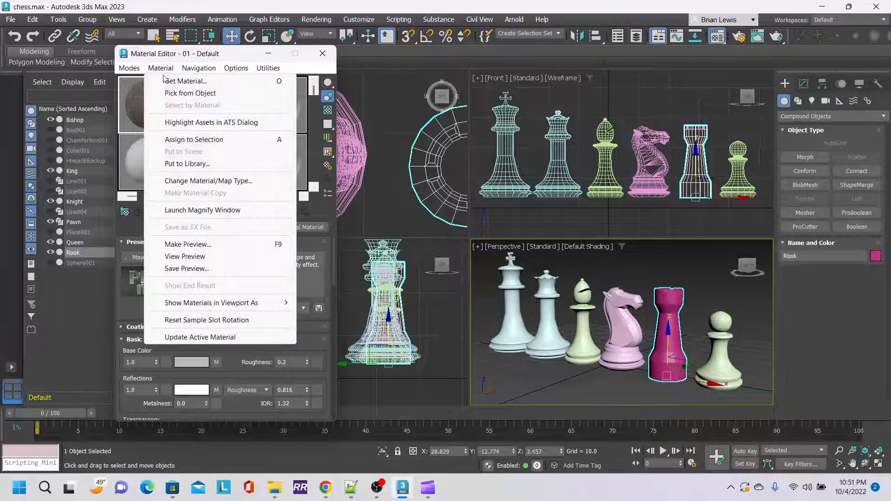
{"action": "left_click", "coordinate": [214, 139]}
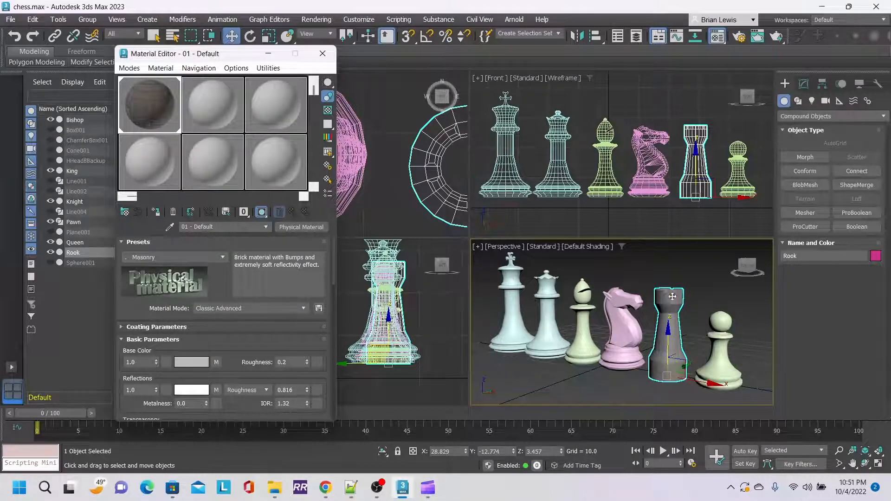
{"action": "left_click", "coordinate": [781, 41]}
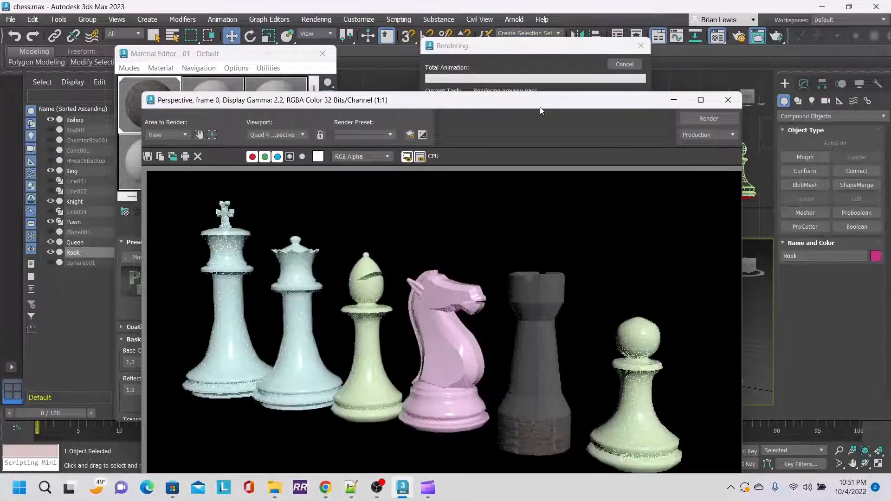
{"action": "double_click", "coordinate": [540, 105]}
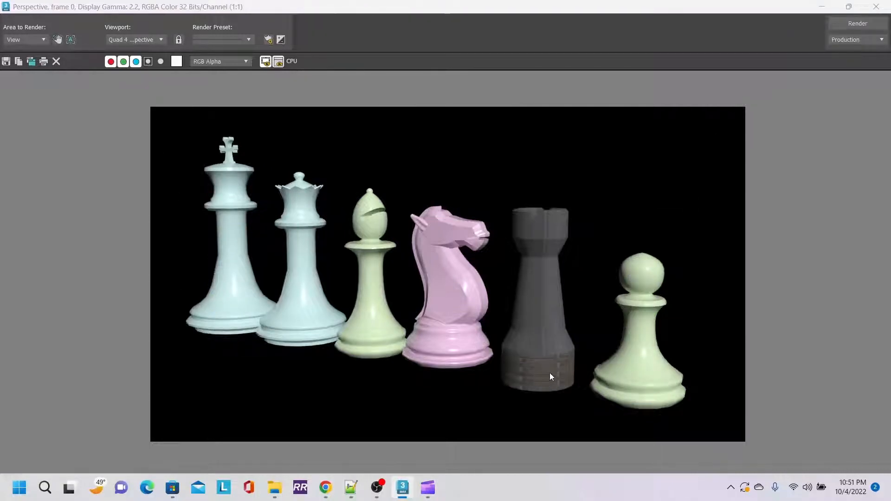
{"action": "left_click", "coordinate": [875, 7]}
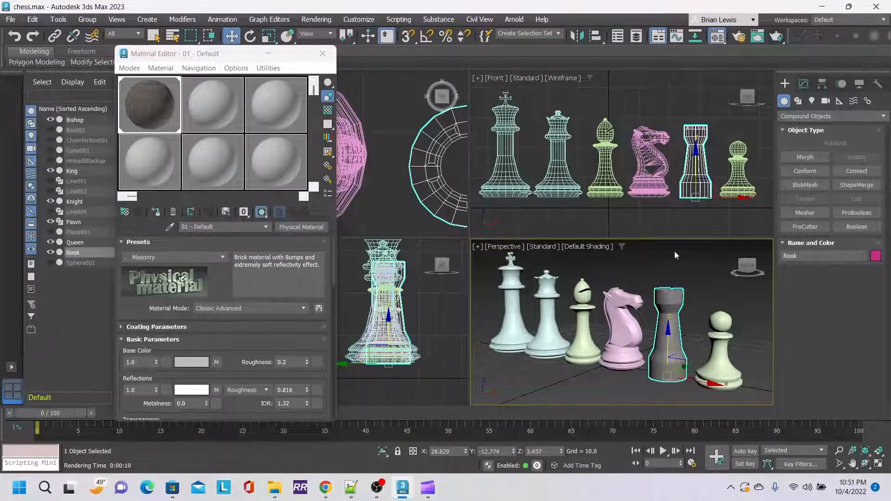
- Assign the same masonry material to the pawn and compare it with the rook in a Perspective render
{"action": "left_click", "coordinate": [720, 353]}
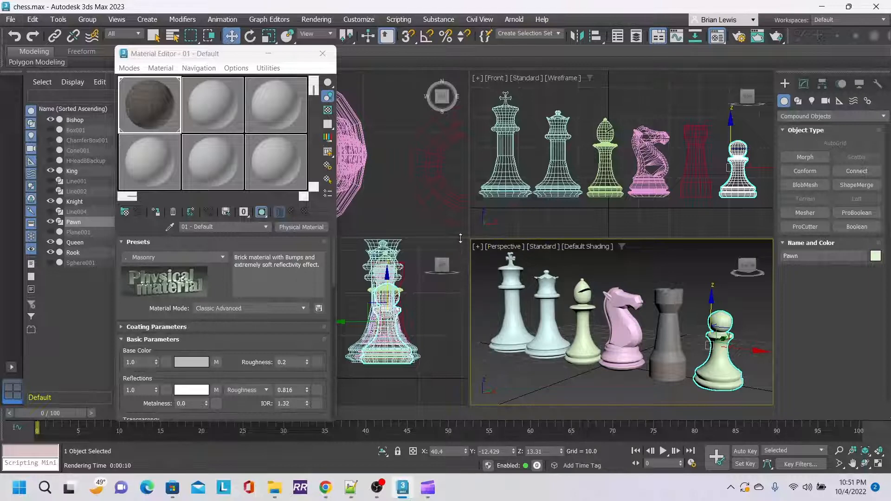
{"action": "left_click", "coordinate": [160, 68]}
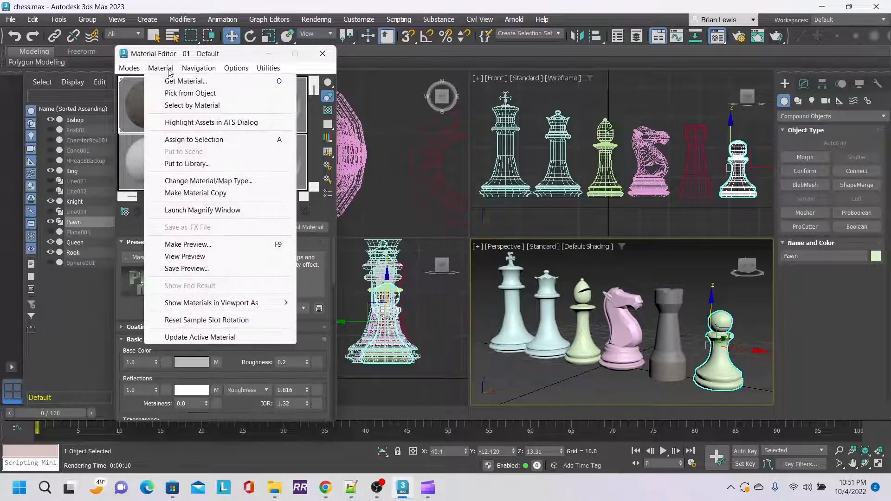
{"action": "left_click", "coordinate": [198, 140]}
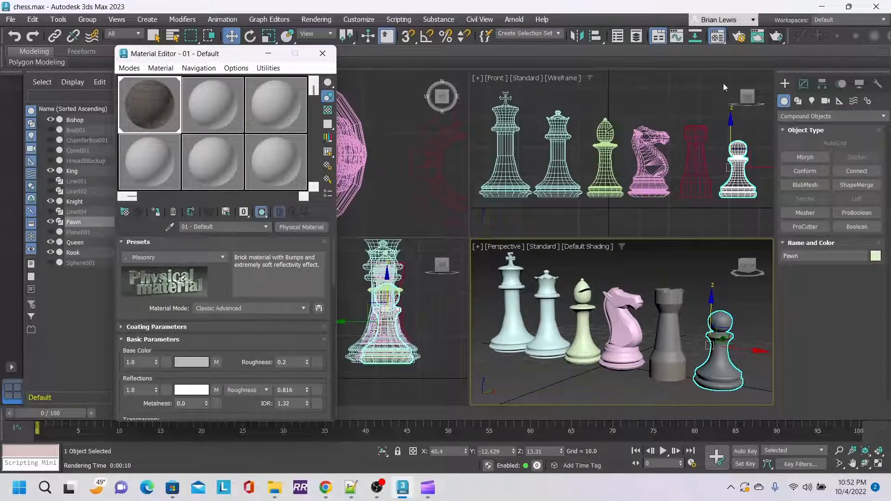
{"action": "left_click", "coordinate": [777, 39]}
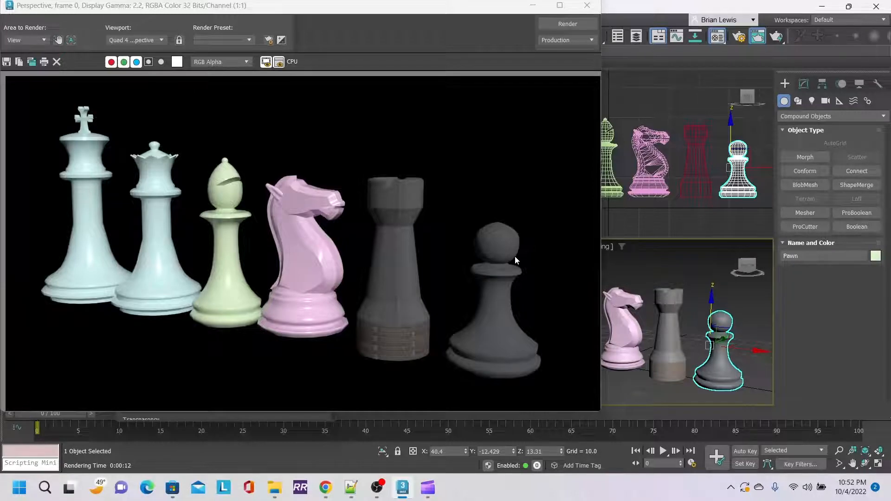
{"action": "left_click", "coordinate": [801, 102]}
{"action": "left_click", "coordinate": [801, 174]}
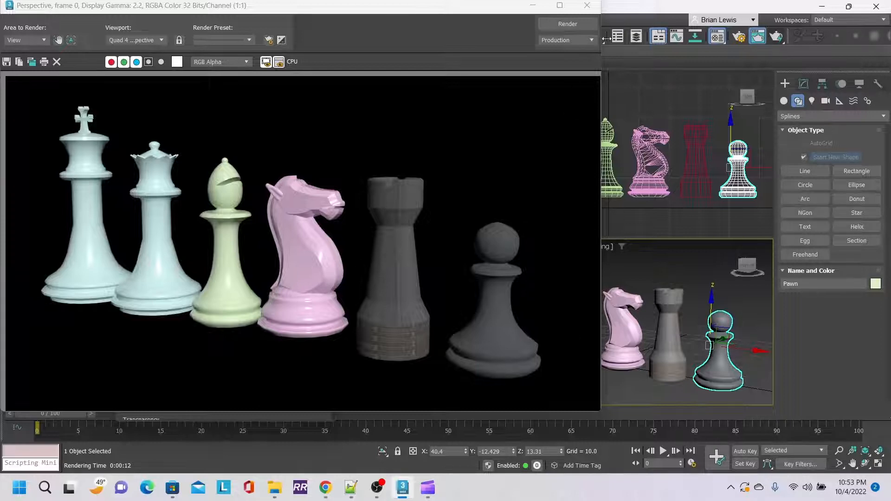
{"action": "left_click", "coordinate": [587, 6]}
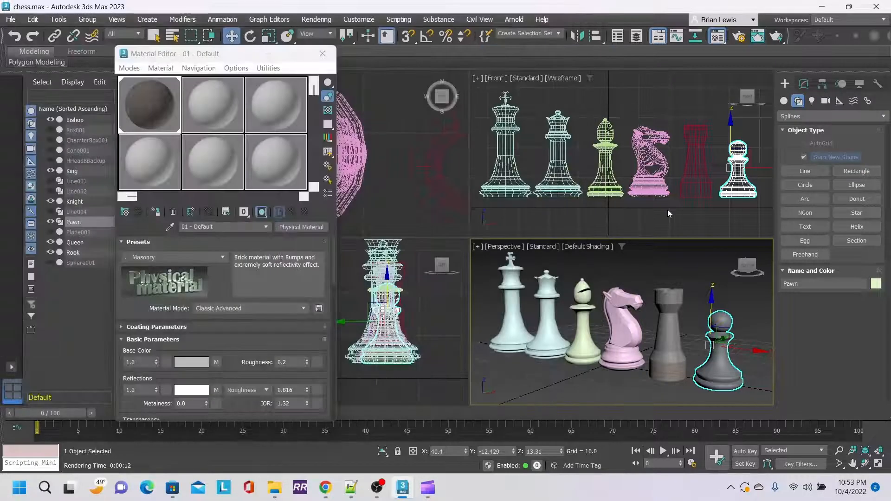
- Add a UVW Map modifier to the rook above its Edit Poly modifier
{"action": "left_click", "coordinate": [695, 155]}
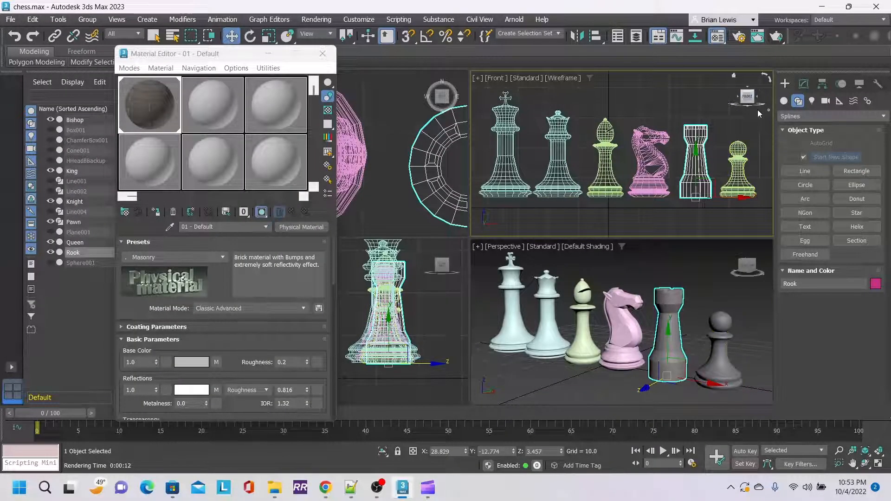
{"action": "left_click", "coordinate": [804, 84]}
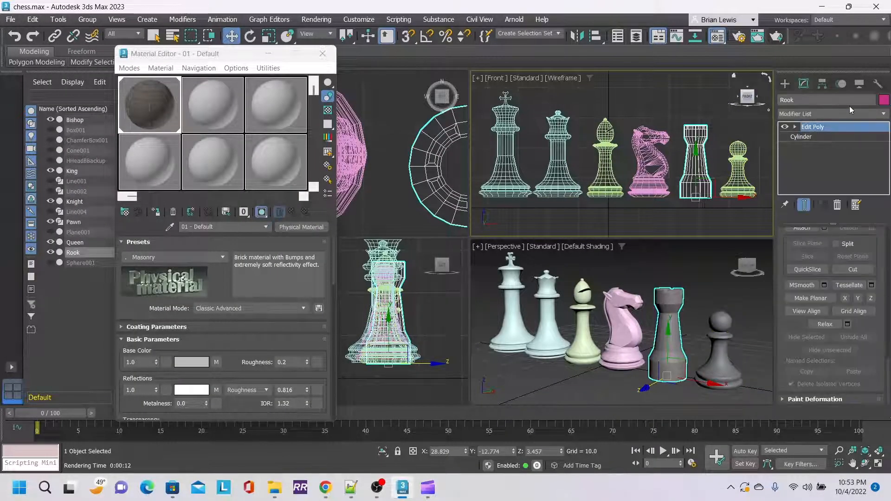
{"action": "left_click", "coordinate": [883, 113]}
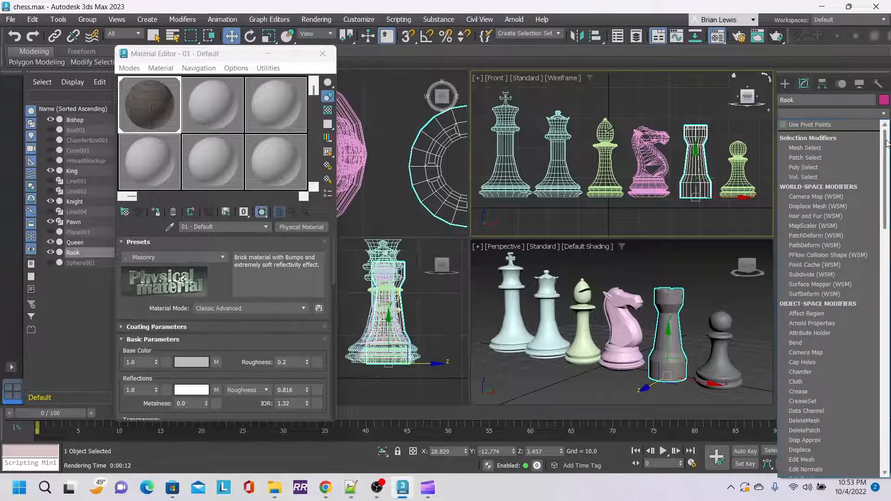
{"action": "scroll", "coordinate": [831, 297], "scroll_direction": "down", "scroll_amount": 5}
{"action": "scroll", "coordinate": [836, 409], "scroll_direction": "down", "scroll_amount": 15}
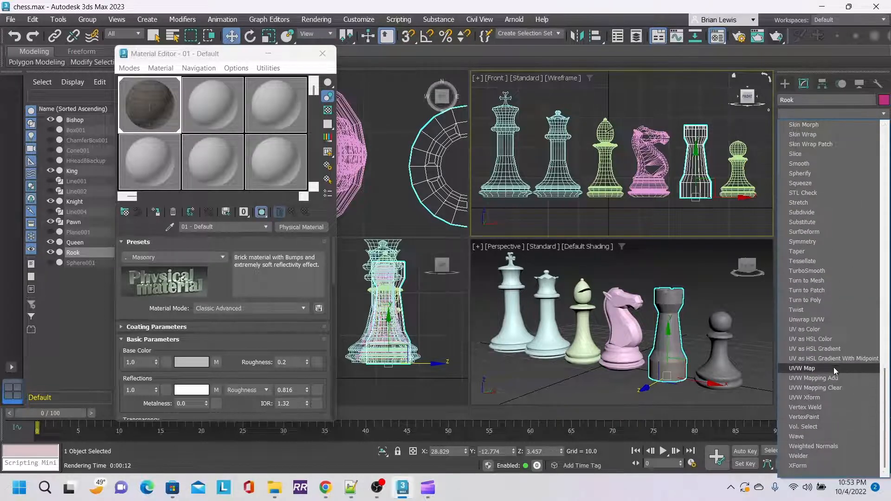
{"action": "left_click", "coordinate": [821, 370]}
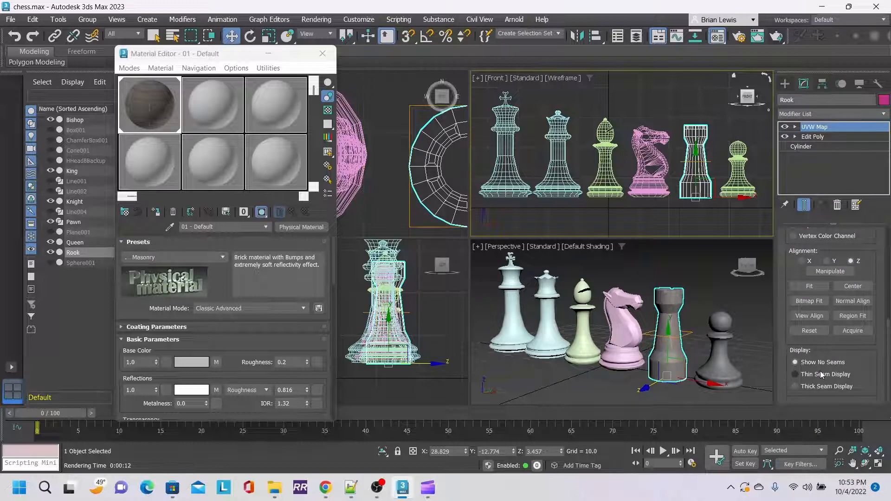
{"action": "scroll", "coordinate": [858, 339], "scroll_direction": "up", "scroll_amount": 5}
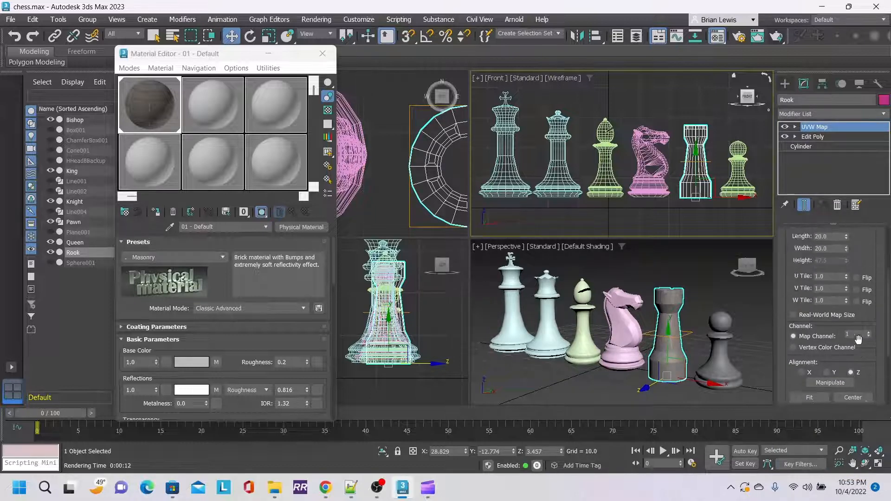
{"action": "scroll", "coordinate": [859, 340], "scroll_direction": "up", "scroll_amount": 3}
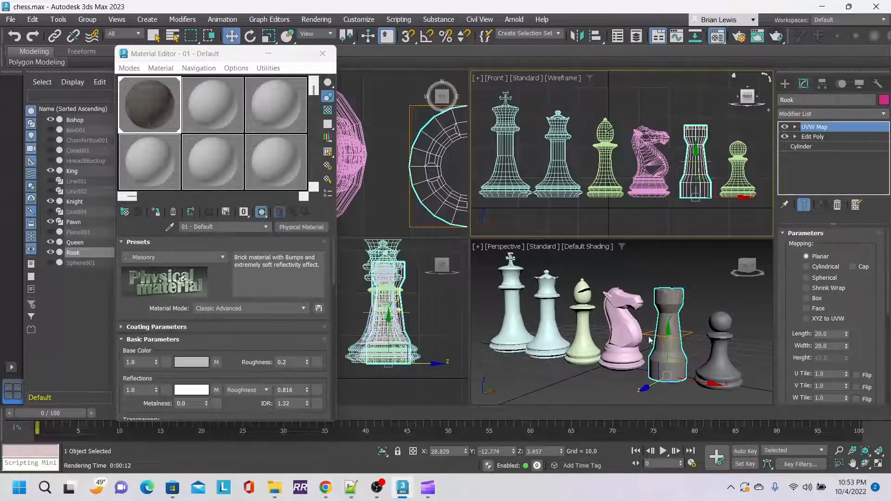
- Close the Material Editor and render the rook from above to inspect the planar mapping on its top
{"action": "middle_click_drag", "start_coordinate": [421, 157], "coordinate": [269, 118]}
{"action": "left_click", "coordinate": [323, 53]}
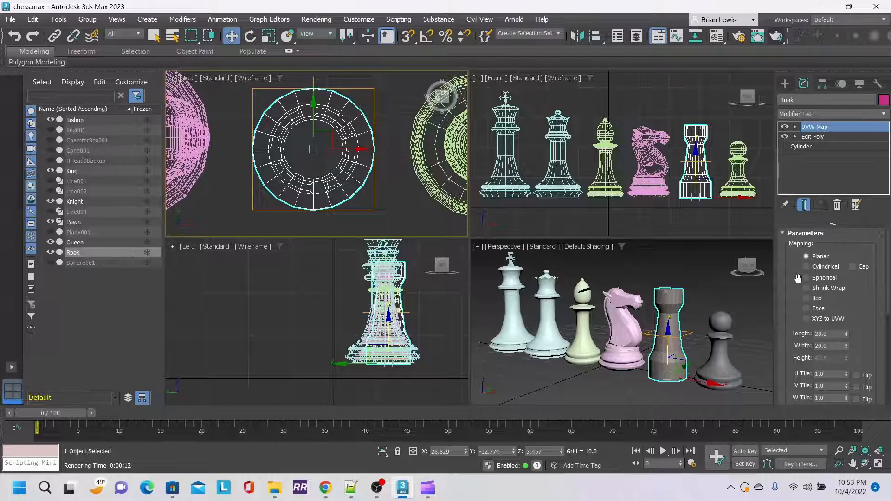
{"action": "left_click_drag", "start_coordinate": [749, 263], "coordinate": [735, 291]}
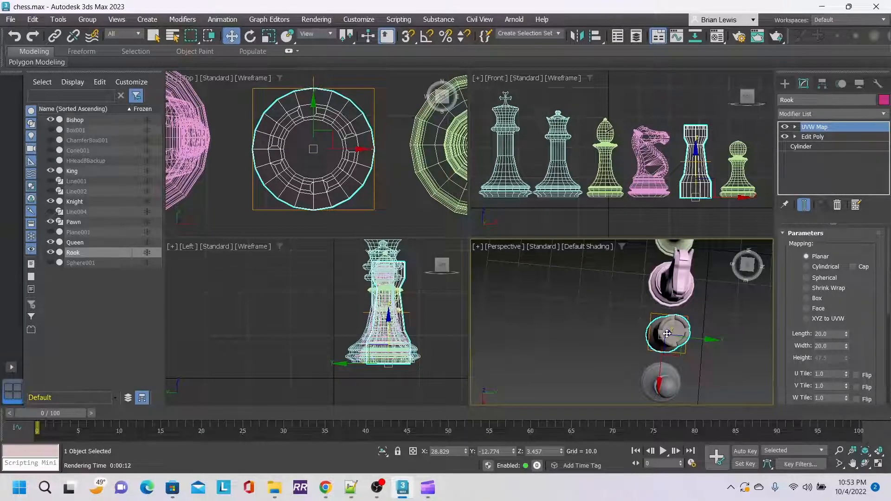
{"action": "left_click", "coordinate": [775, 37]}
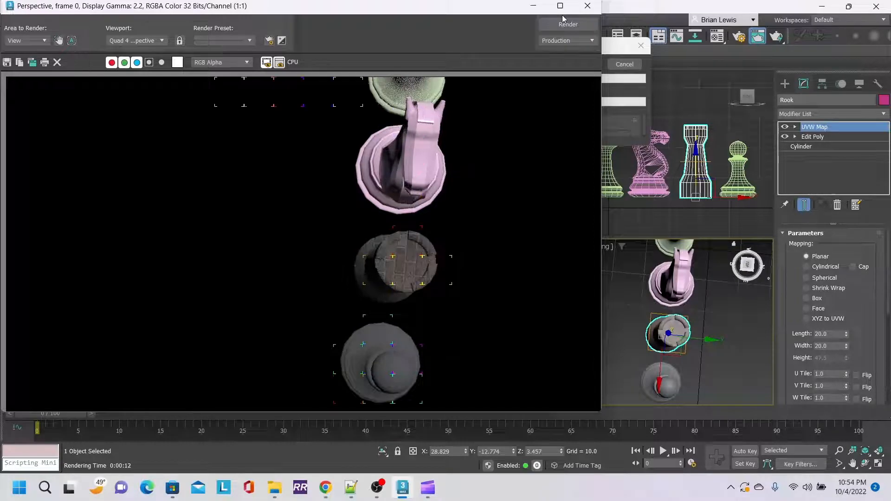
{"action": "left_click", "coordinate": [588, 7]}
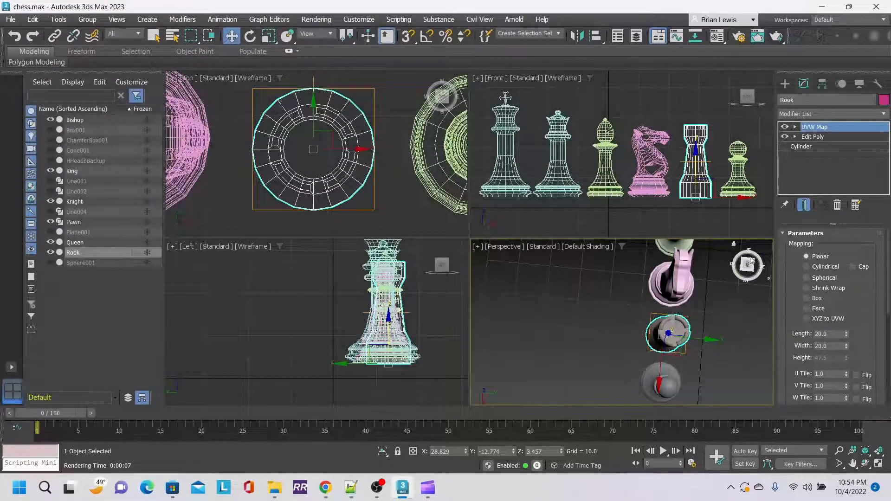
- Render the chess pieces from an angled side view to examine the planar mapping along the rook's sides
{"action": "left_click", "coordinate": [747, 272]}
{"action": "left_click_drag", "start_coordinate": [747, 268], "coordinate": [739, 275]}
{"action": "left_click", "coordinate": [776, 39]}
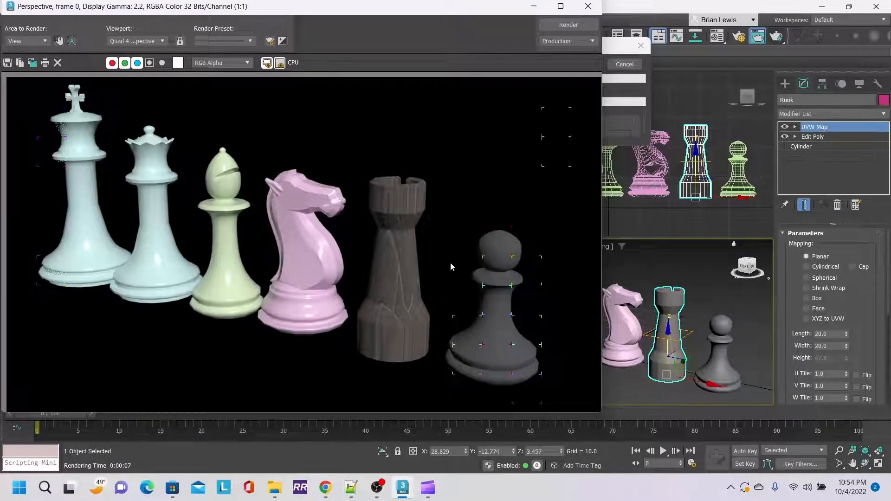
{"action": "left_click", "coordinate": [589, 6]}
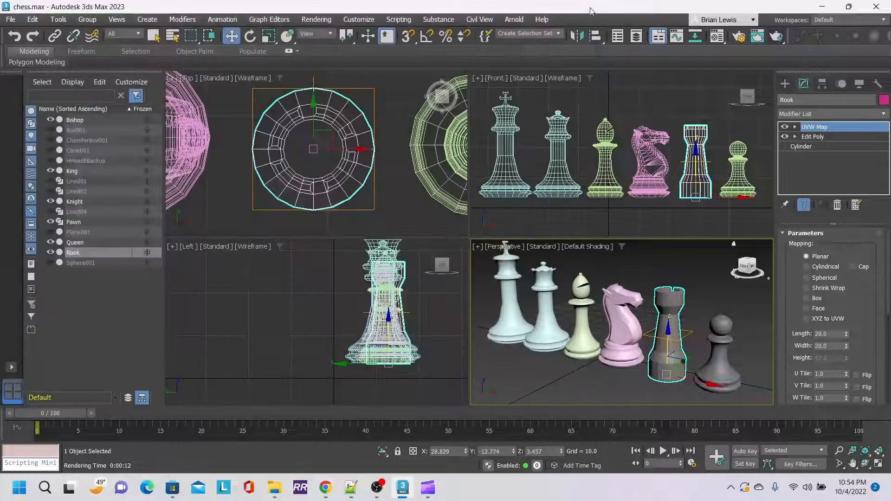
- Set the rook's UVW Map mapping type to Cylindrical and inspect the brick pattern up close
{"action": "left_click", "coordinate": [807, 266]}
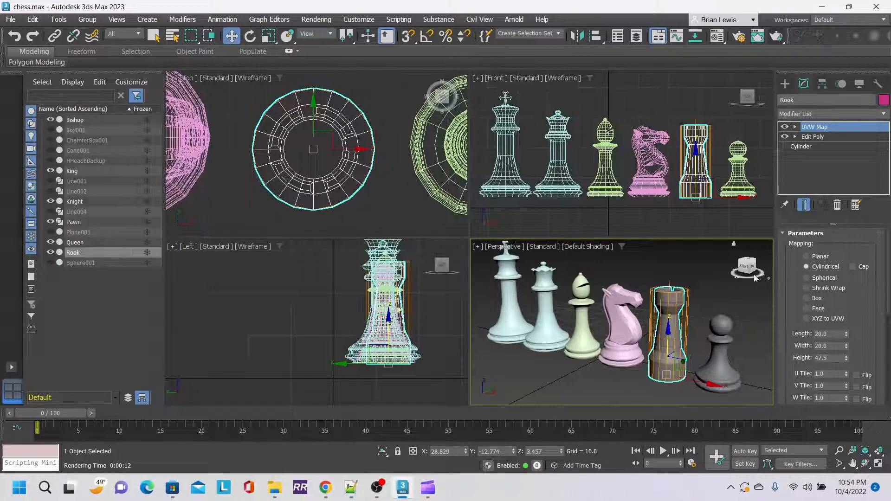
{"action": "left_click_drag", "start_coordinate": [751, 274], "coordinate": [726, 275]}
{"action": "scroll", "coordinate": [655, 287], "scroll_direction": "up", "scroll_amount": 3}
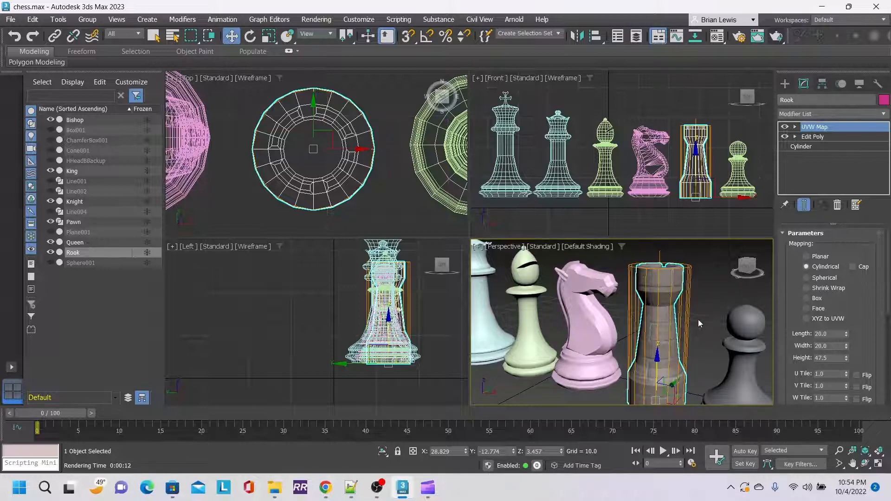
- Try the Cap option on the rook's cylindrical mapping, inspect the rook's top, and turn Cap off again
{"action": "left_click_drag", "start_coordinate": [749, 275], "coordinate": [674, 249]}
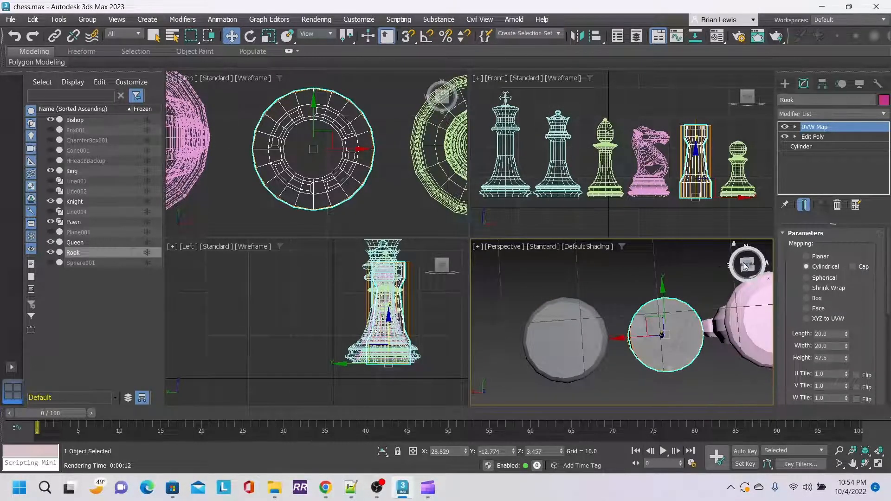
{"action": "left_click", "coordinate": [851, 267]}
{"action": "left_click_drag", "start_coordinate": [751, 267], "coordinate": [747, 332]}
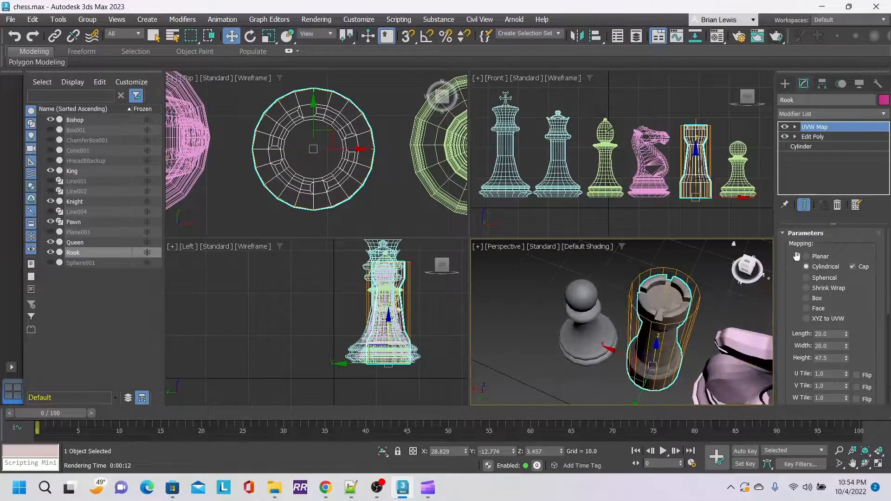
{"action": "left_click", "coordinate": [855, 267]}
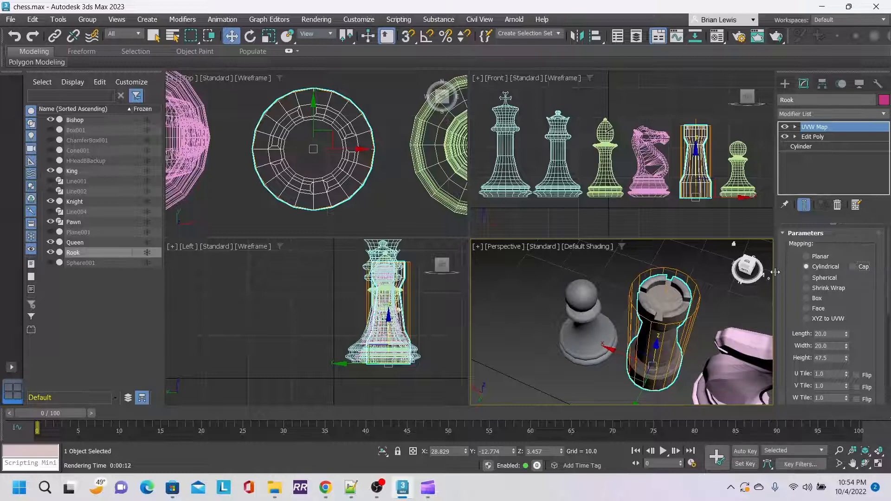
{"action": "mouse_move", "coordinate": [746, 269]}
{"action": "left_mouse_down"}
{"action": "mouse_move", "coordinate": [745, 242]}
{"action": "mouse_move", "coordinate": [737, 268]}
{"action": "mouse_move", "coordinate": [748, 272]}
{"action": "left_mouse_up"}
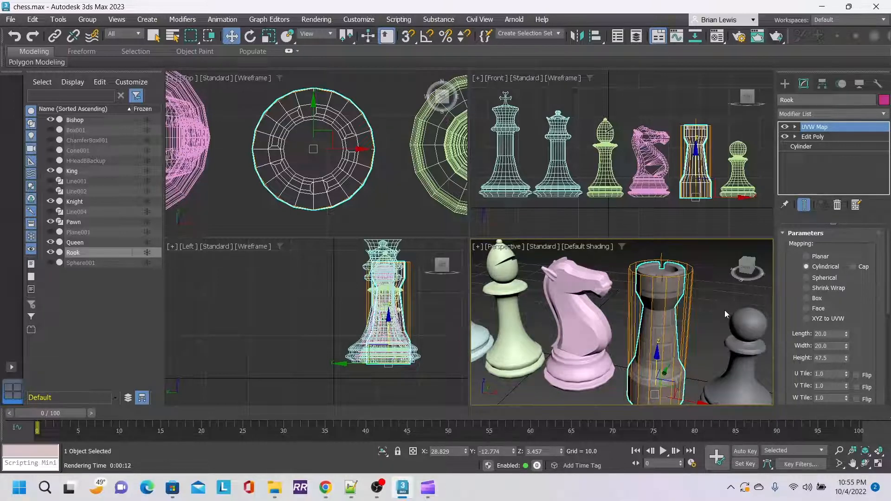
- Add a UVW Map modifier to the pawn above its Cap Holes modifier
{"action": "left_click", "coordinate": [749, 325]}
{"action": "middle_click_drag", "start_coordinate": [714, 319], "coordinate": [698, 309], "text": "alt"}
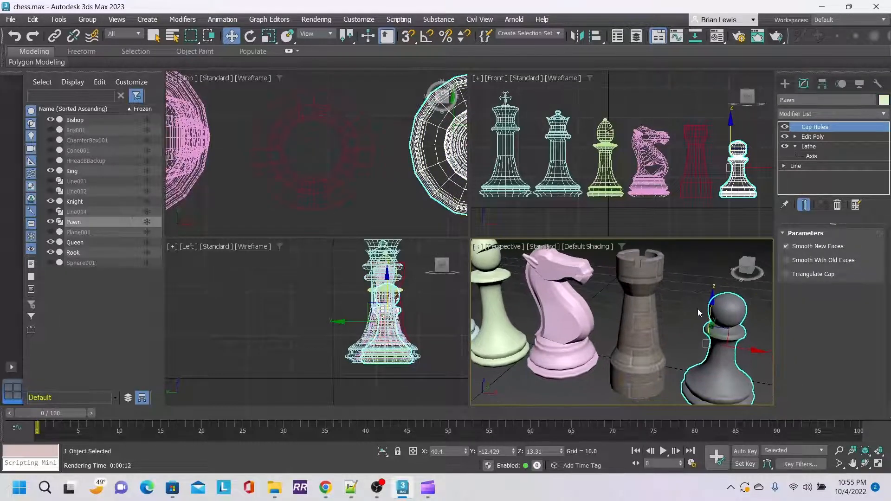
{"action": "left_click", "coordinate": [884, 115]}
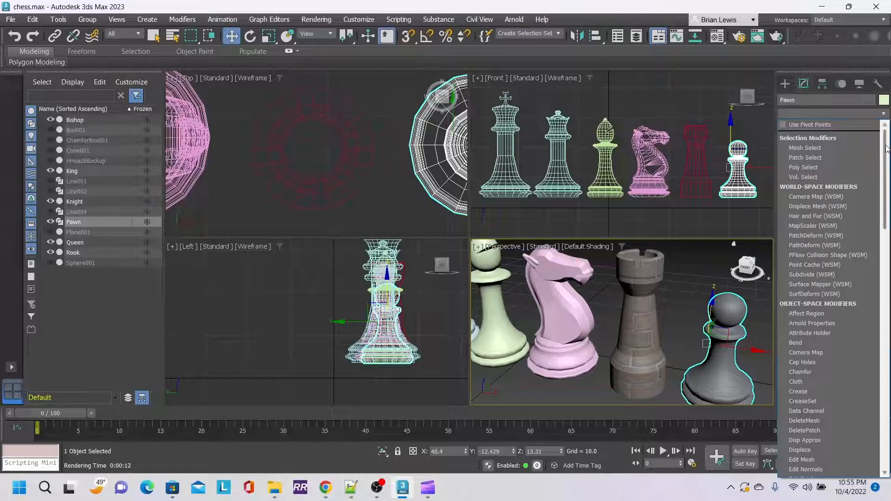
{"action": "left_click_drag", "start_coordinate": [886, 146], "coordinate": [887, 390]}
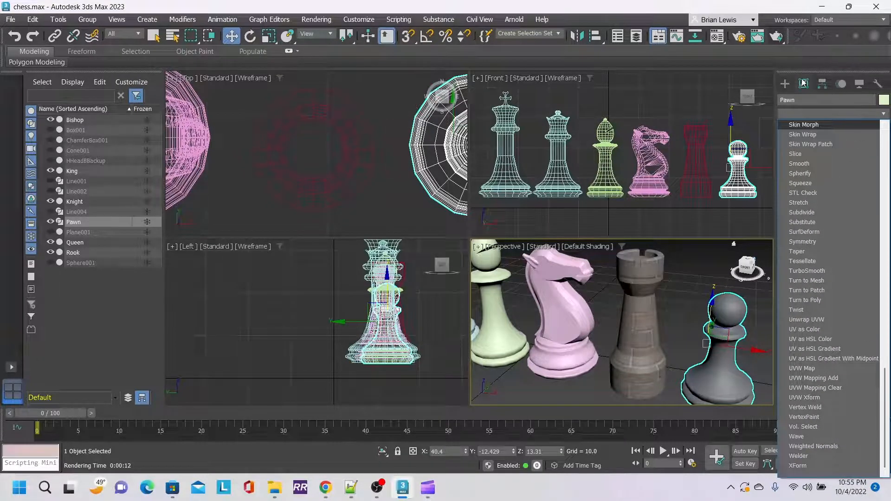
{"action": "left_click", "coordinate": [816, 370]}
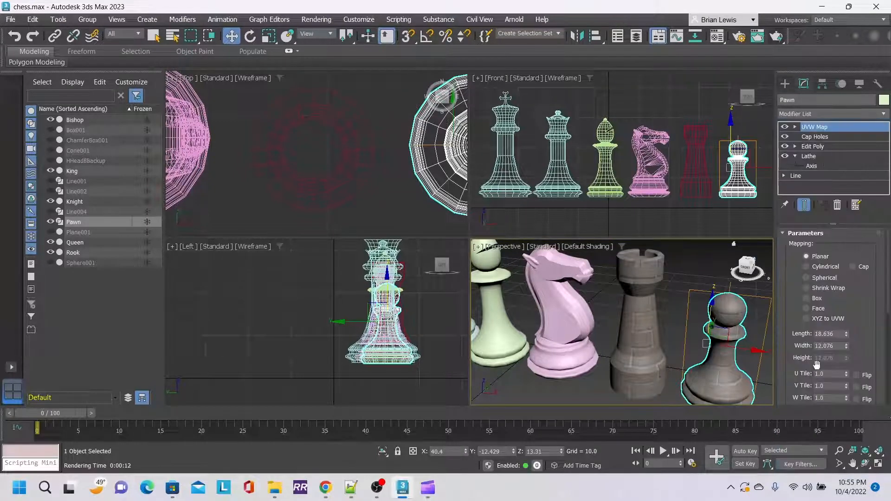
- Set the pawn's UVW Map mapping type to Cylindrical
{"action": "left_click", "coordinate": [817, 268]}
{"action": "scroll", "coordinate": [752, 352], "scroll_direction": "up", "scroll_amount": 3}
{"action": "middle_click_drag", "start_coordinate": [752, 351], "coordinate": [730, 341]}
{"action": "scroll", "coordinate": [728, 341], "scroll_direction": "down", "scroll_amount": 3}
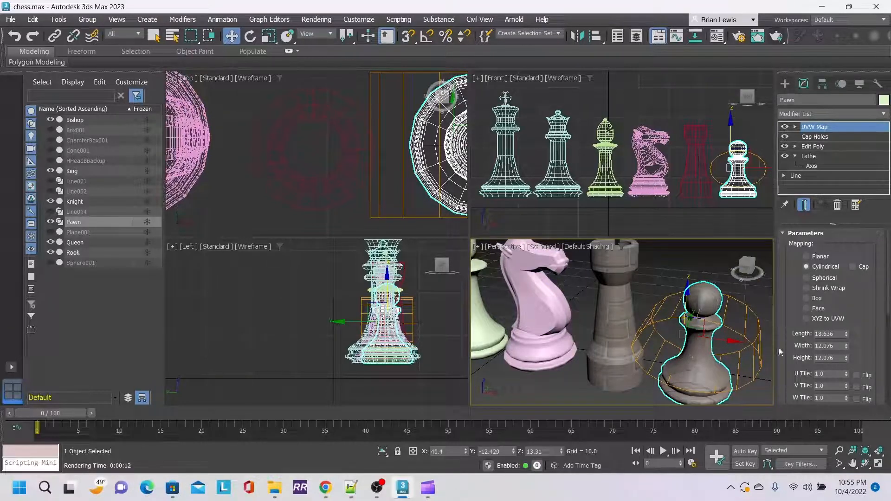
- Align the pawn's cylindrical mapping to the X axis and fit it to the piece
{"action": "scroll", "coordinate": [868, 332], "scroll_direction": "down", "scroll_amount": 5}
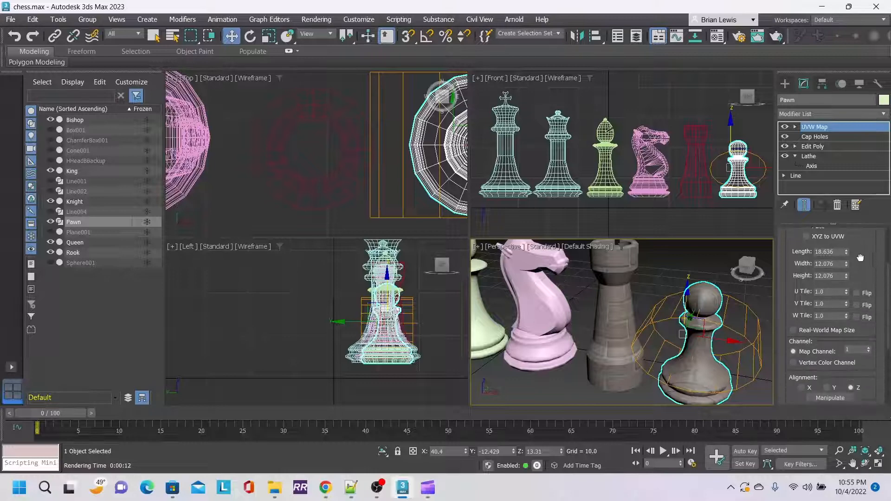
{"action": "scroll", "coordinate": [861, 315], "scroll_direction": "down", "scroll_amount": 2}
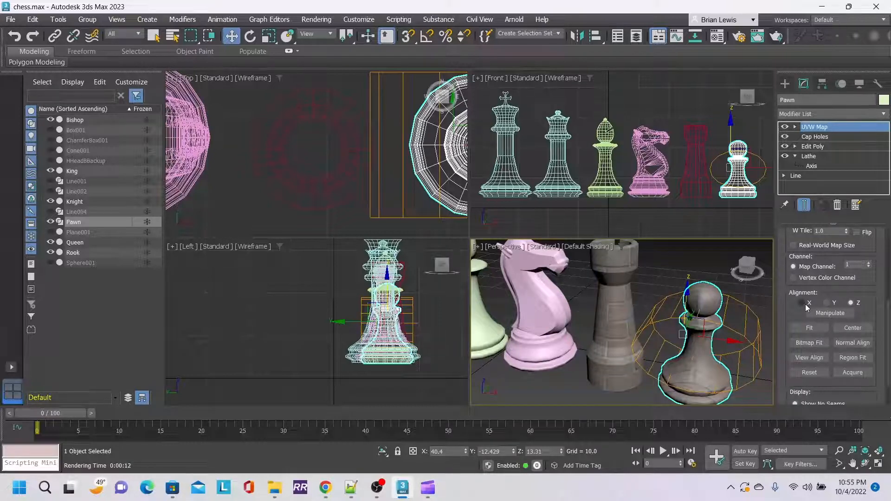
{"action": "left_click", "coordinate": [826, 303]}
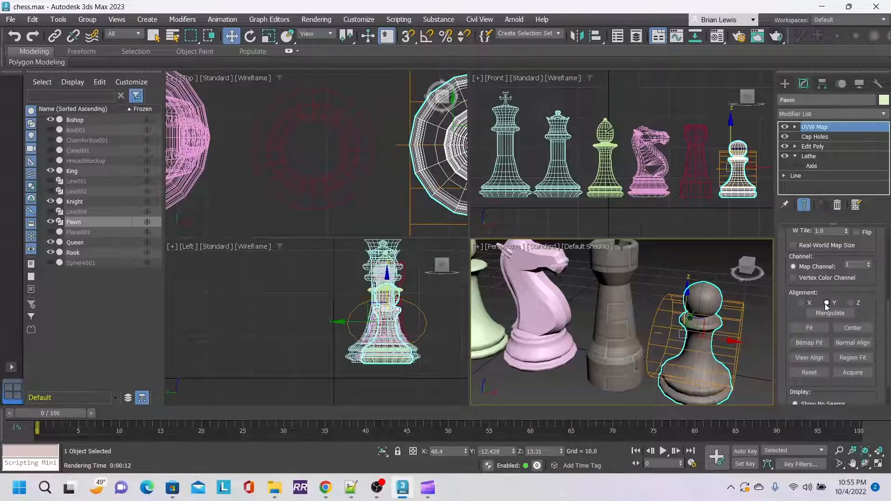
{"action": "left_click", "coordinate": [802, 304]}
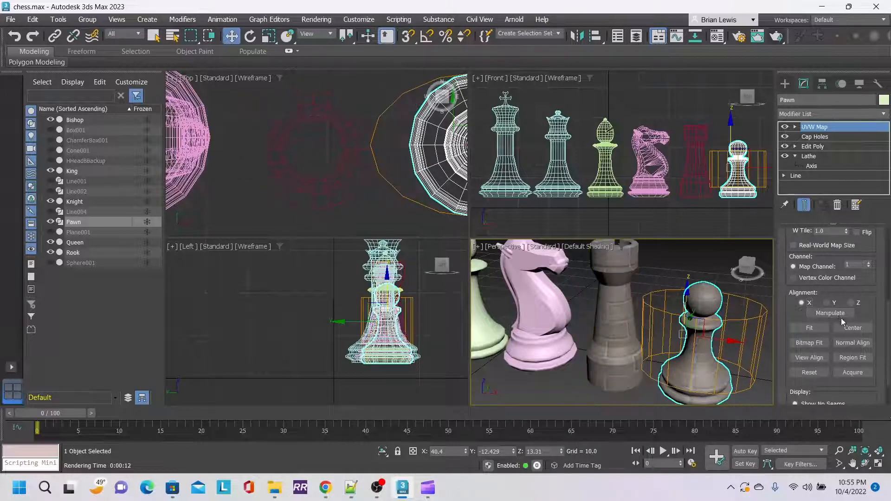
{"action": "left_click", "coordinate": [823, 329]}
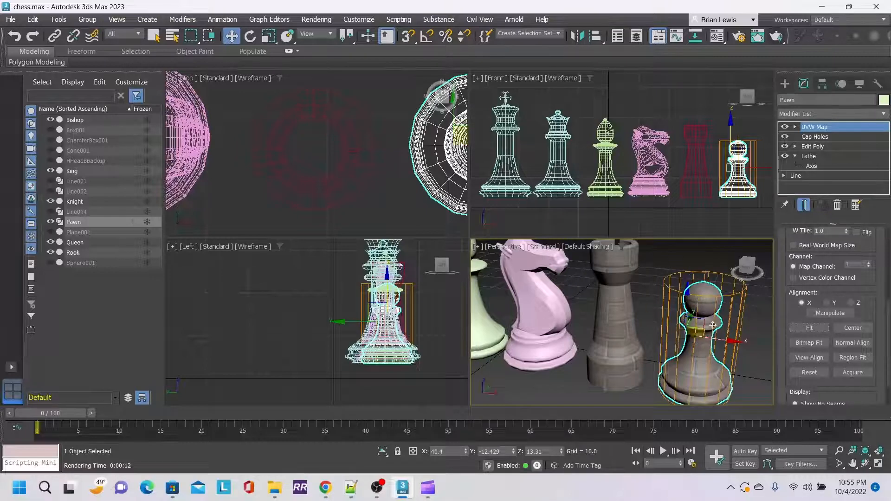
{"action": "middle_click_drag", "start_coordinate": [767, 339], "coordinate": [734, 349]}
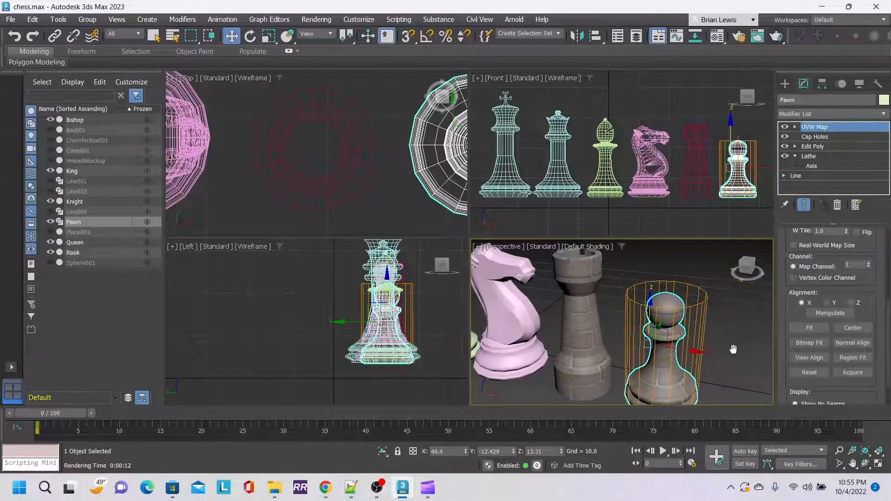
- Try moving the pawn's UVW Map gizmo along the X axis away from the piece, and undo the move
{"action": "left_click", "coordinate": [796, 127]}
{"action": "left_click", "coordinate": [817, 137]}
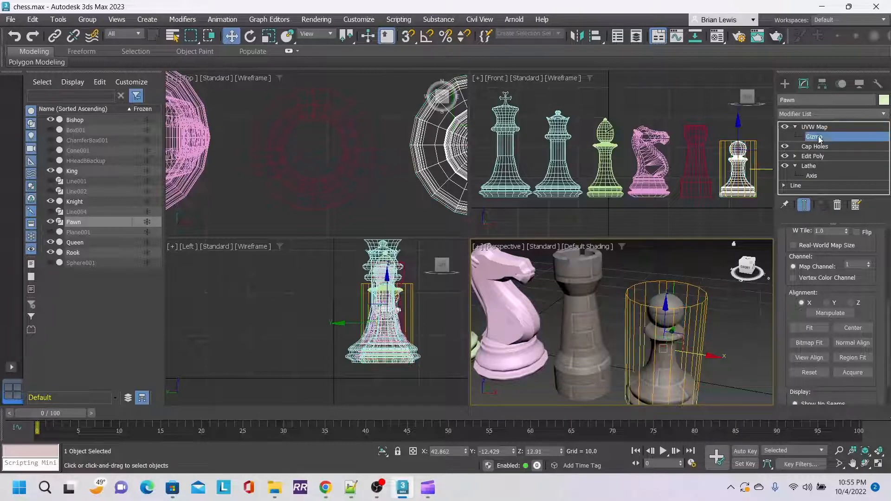
{"action": "left_click_drag", "start_coordinate": [701, 356], "coordinate": [766, 373]}
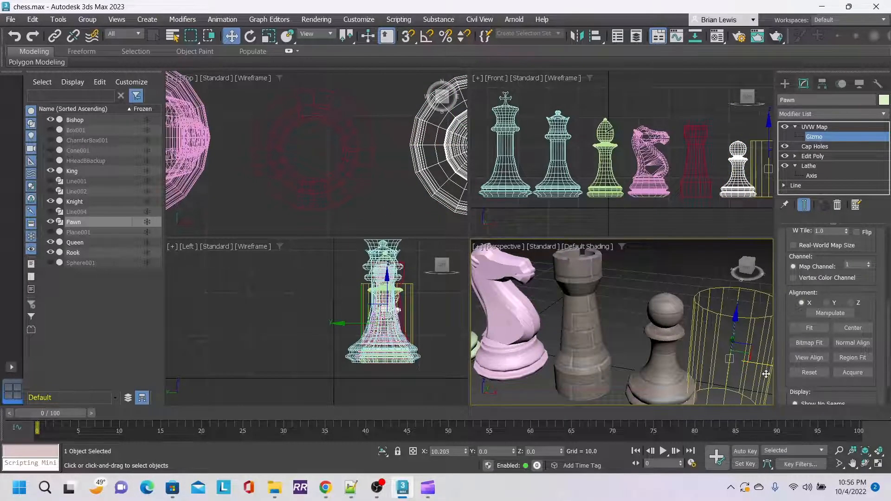
{"action": "key", "text": "ctrl+z"}
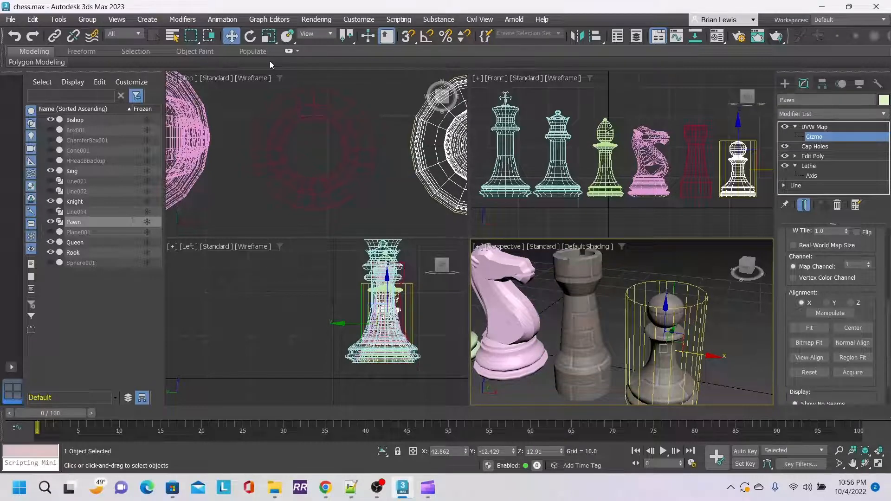
- Try rotating and uniformly scaling down the pawn's UVW Map gizmo, and undo the scaling
{"action": "left_click", "coordinate": [249, 36]}
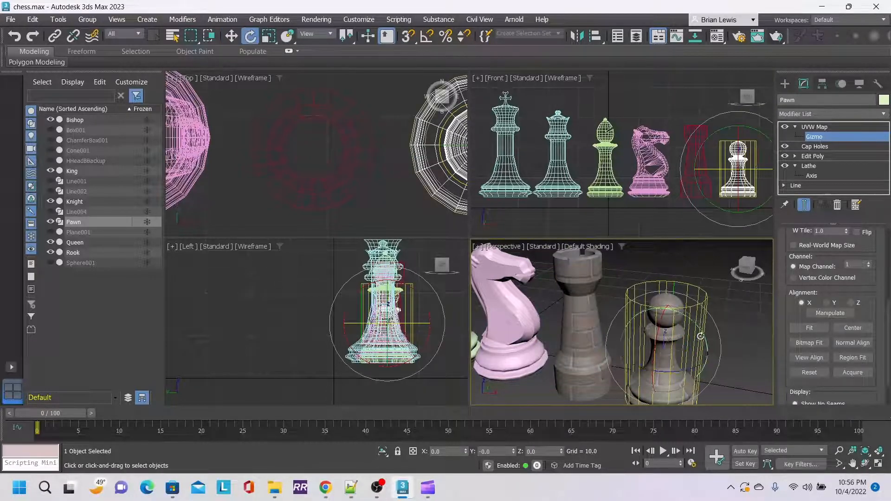
{"action": "left_click_drag", "start_coordinate": [701, 336], "coordinate": [715, 314]}
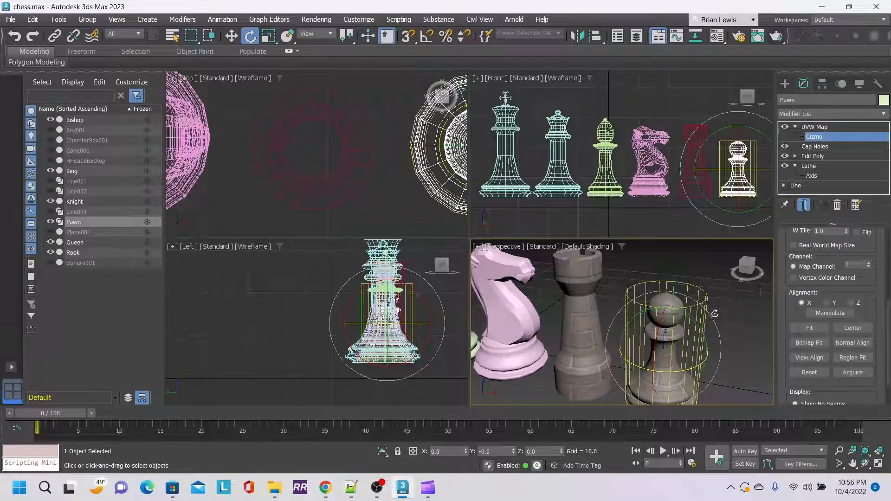
{"action": "left_click", "coordinate": [269, 35]}
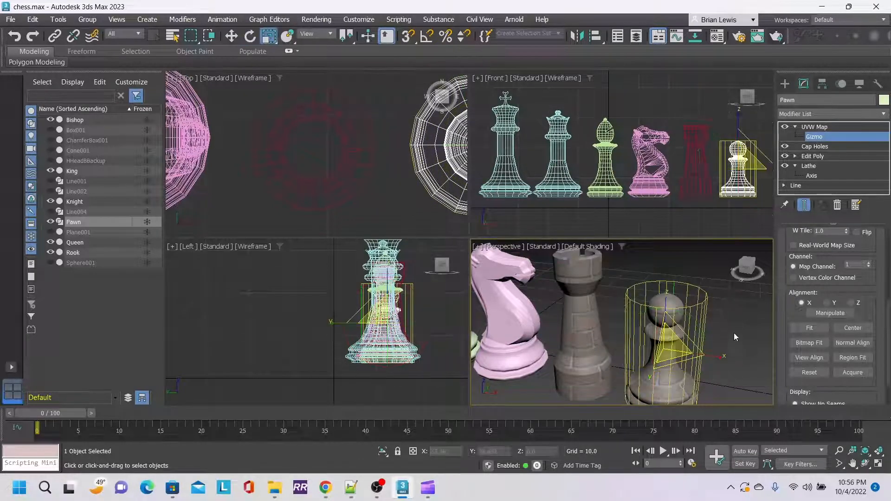
{"action": "left_click_drag", "start_coordinate": [666, 351], "coordinate": [666, 348]}
{"action": "left_click_drag", "start_coordinate": [665, 313], "coordinate": [685, 421]}
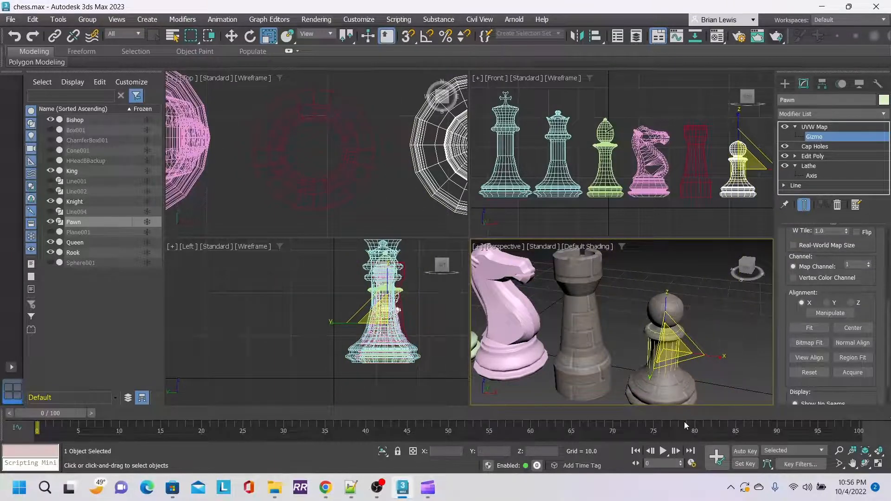
{"action": "key", "text": "ctrl+z"}
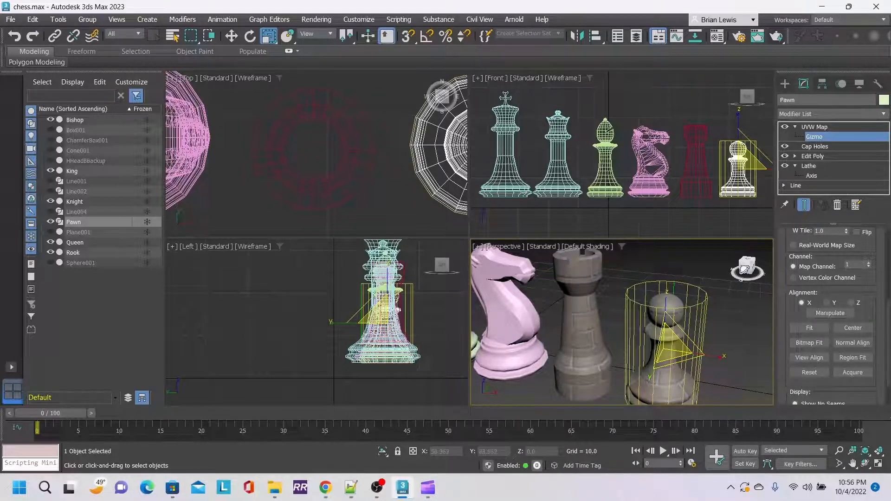
- Examine the brick mapping on the rook and pawn from several sides, ending with all chess pieces in view
{"action": "left_click_drag", "start_coordinate": [748, 273], "coordinate": [695, 291]}
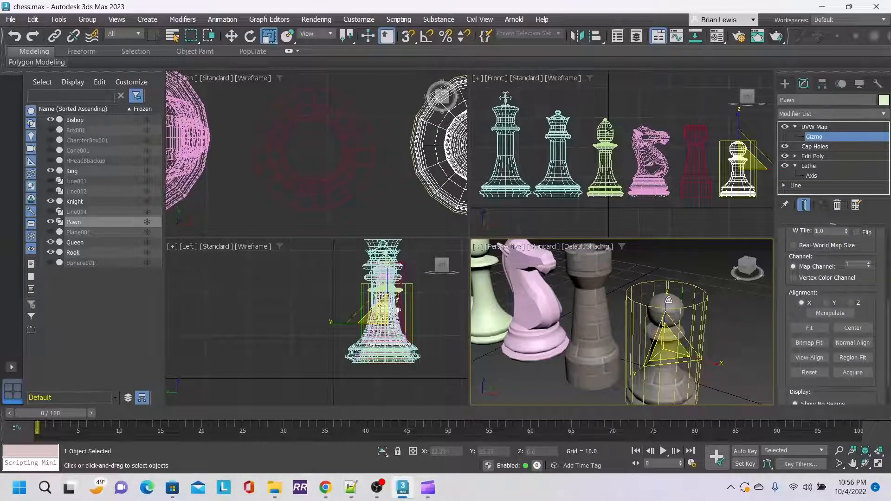
{"action": "mouse_move", "coordinate": [747, 274]}
{"action": "left_mouse_down"}
{"action": "mouse_move", "coordinate": [727, 273]}
{"action": "mouse_move", "coordinate": [746, 262]}
{"action": "mouse_move", "coordinate": [743, 274]}
{"action": "left_mouse_up"}
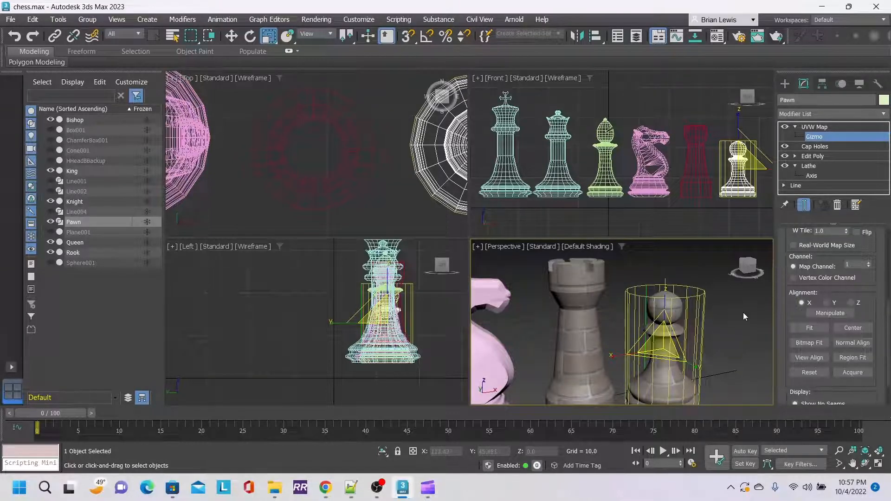
{"action": "scroll", "coordinate": [732, 327], "scroll_direction": "down", "scroll_amount": 4}
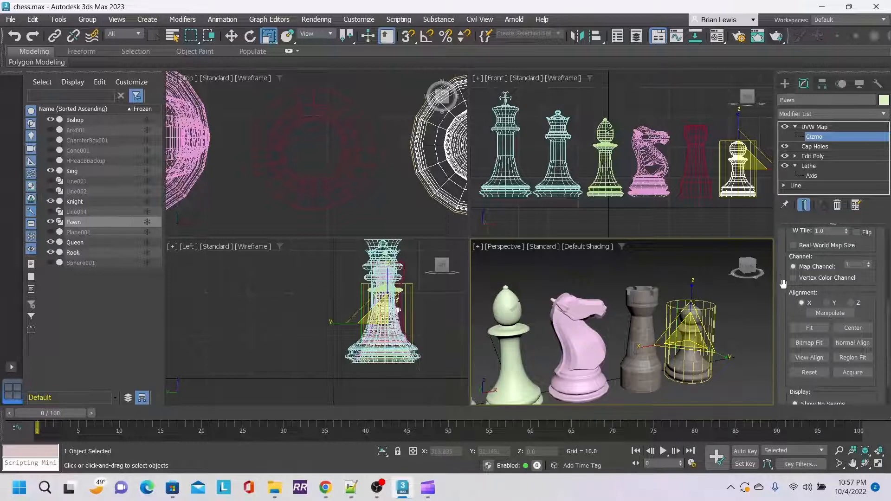
{"action": "left_click_drag", "start_coordinate": [751, 273], "coordinate": [728, 272]}
{"action": "middle_click_drag", "start_coordinate": [585, 261], "coordinate": [645, 276]}
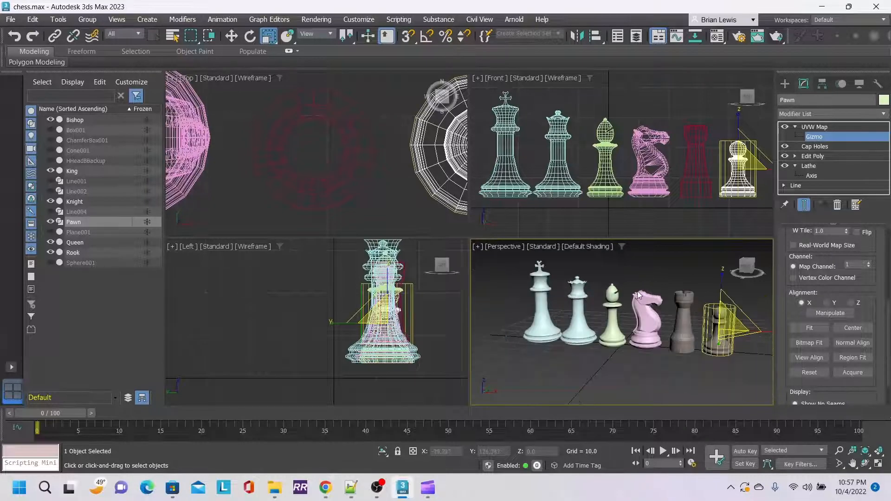
{"action": "scroll", "coordinate": [636, 294], "scroll_direction": "down", "scroll_amount": 3}
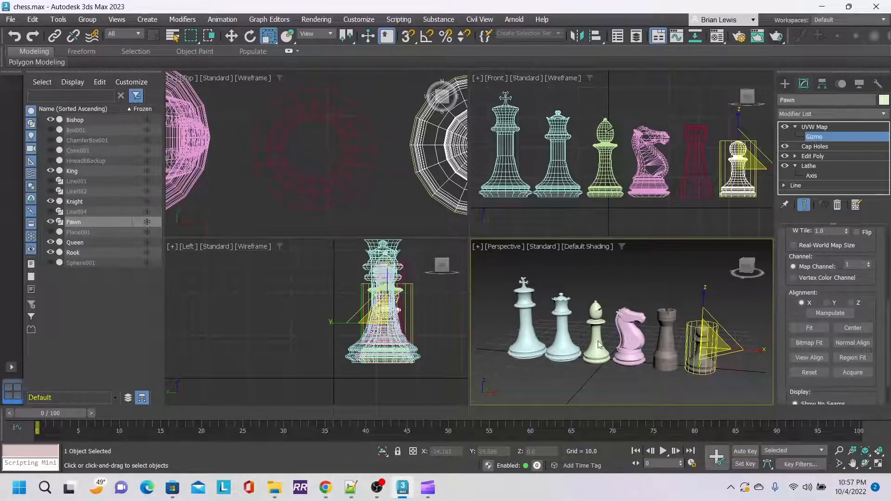
- Leave gizmo editing on the pawn and add a UVW Map modifier to the bishop above its Boolean
{"action": "left_click", "coordinate": [815, 127]}
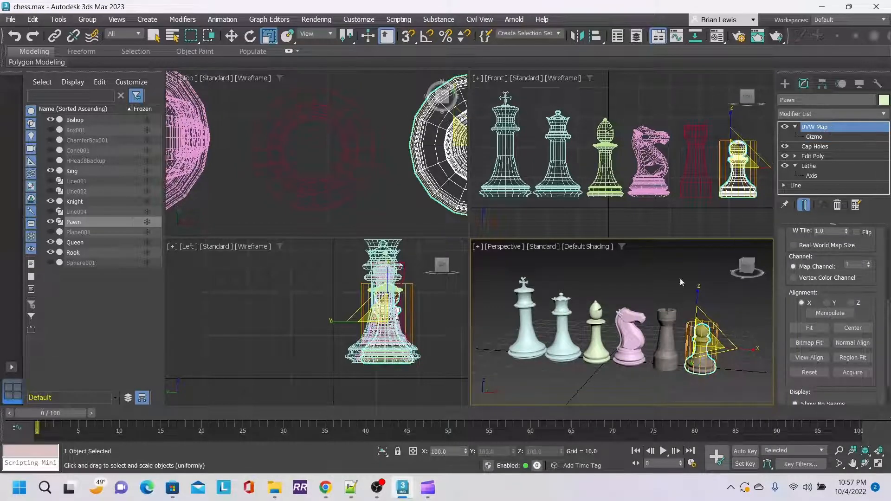
{"action": "left_click", "coordinate": [602, 328]}
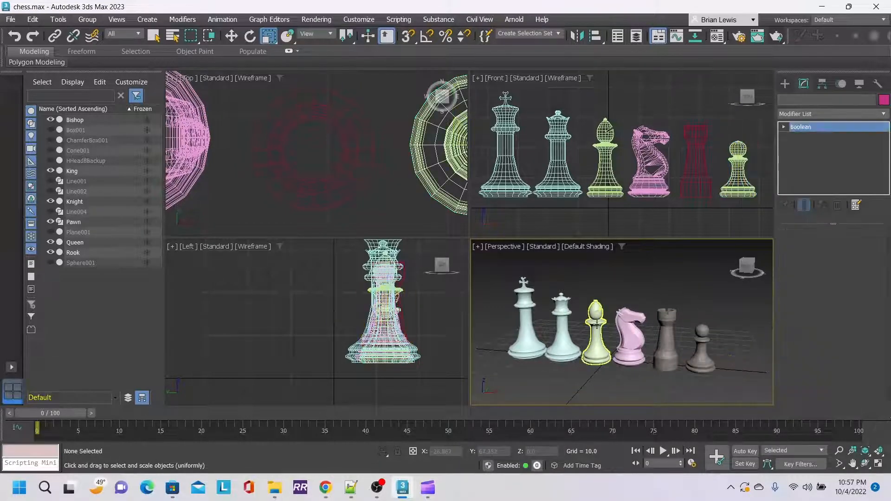
{"action": "left_click", "coordinate": [873, 114]}
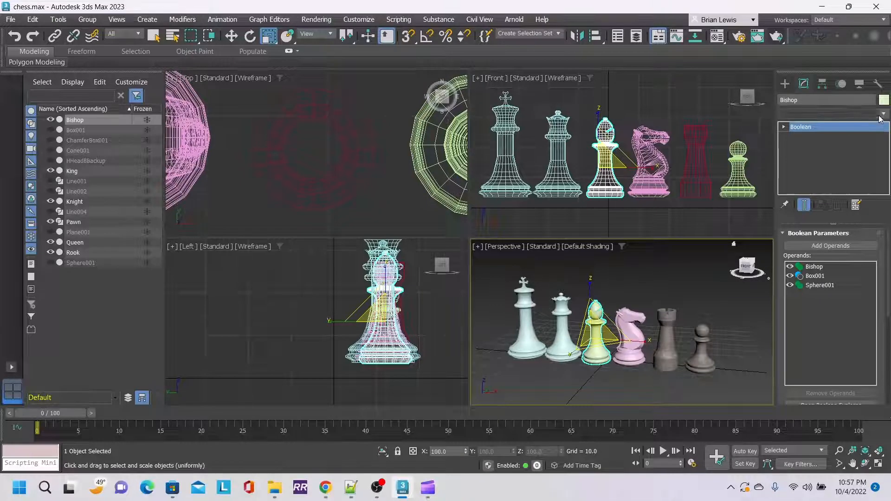
{"action": "scroll", "coordinate": [831, 297], "scroll_direction": "down", "scroll_amount": 15}
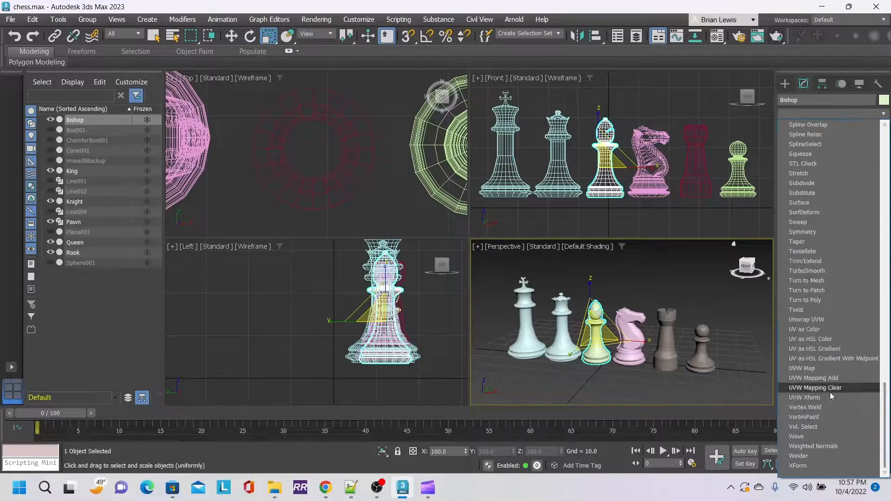
{"action": "left_click", "coordinate": [833, 369]}
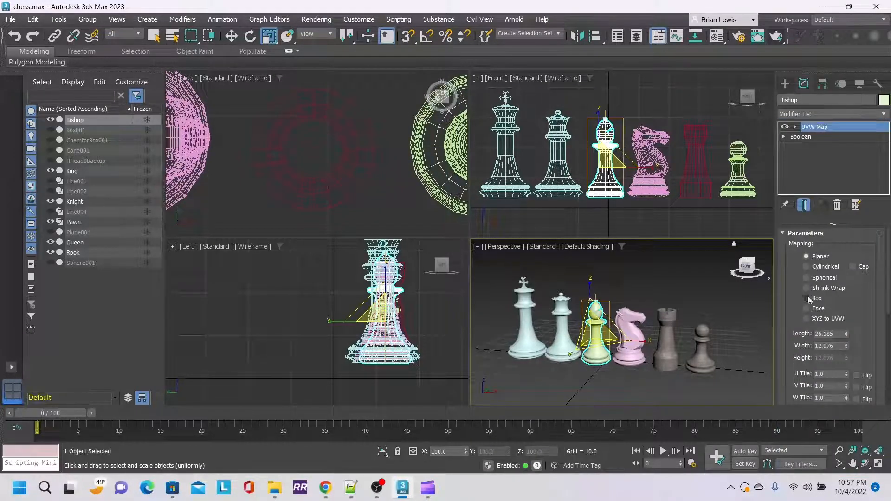
- Set the bishop's mapping to Cylindrical, align it to the X axis, and fit it to the piece
{"action": "left_click", "coordinate": [809, 266]}
{"action": "scroll", "coordinate": [855, 325], "scroll_direction": "down", "scroll_amount": 5}
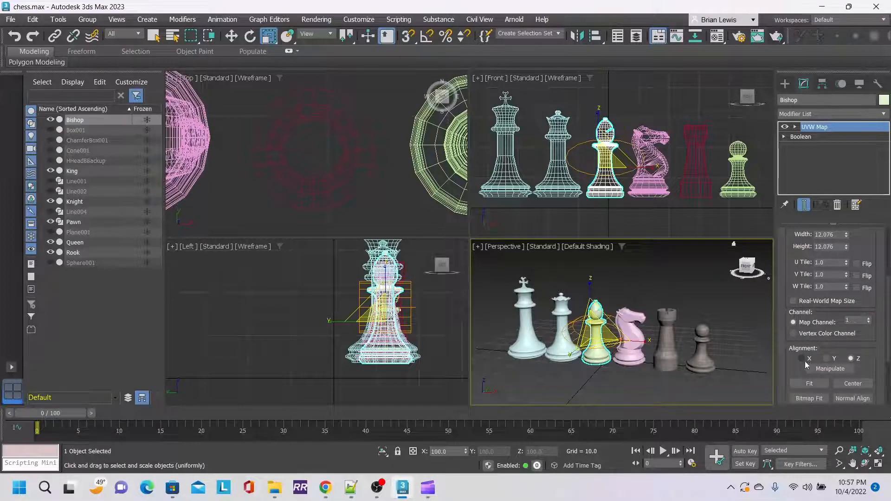
{"action": "left_click", "coordinate": [802, 359]}
{"action": "left_click", "coordinate": [810, 383]}
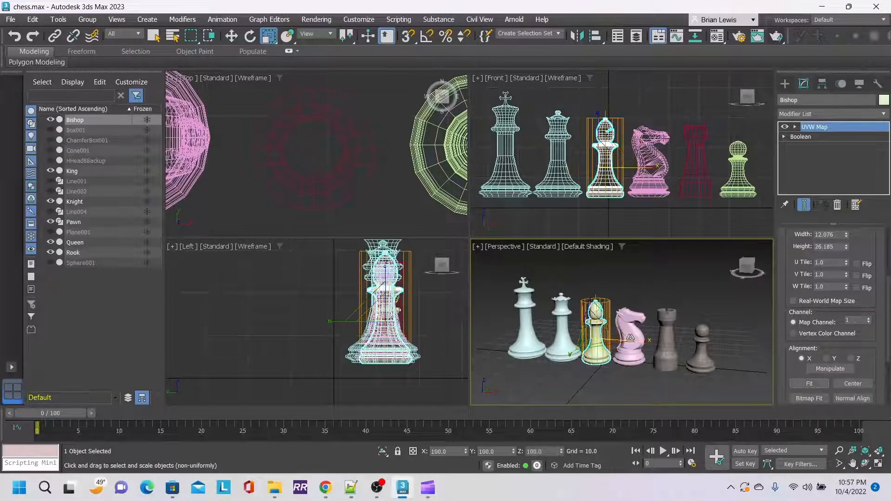
- Select the queen and add a UVW Map modifier above its Edit Poly
{"action": "left_click", "coordinate": [562, 323]}
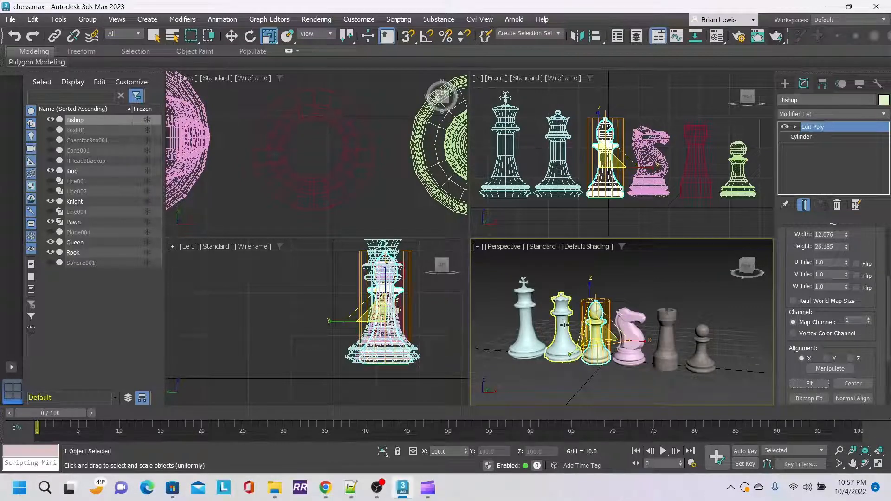
{"action": "left_click", "coordinate": [884, 114]}
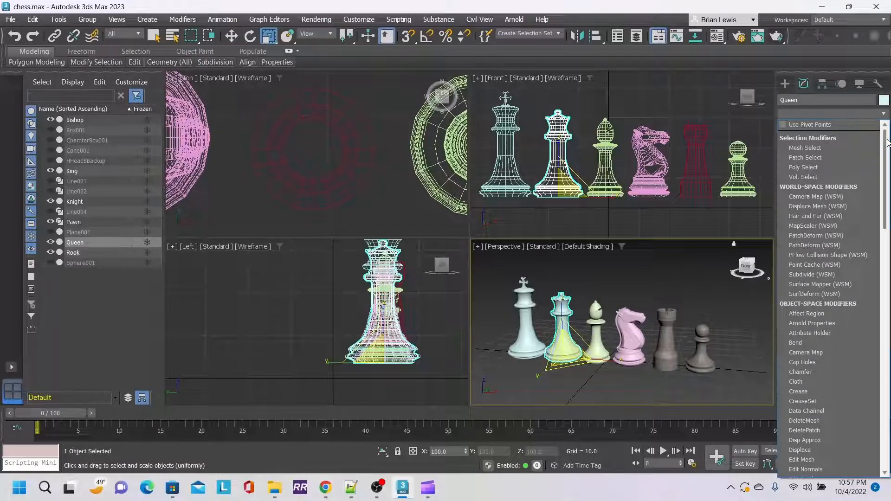
{"action": "left_click_drag", "start_coordinate": [888, 142], "coordinate": [889, 380]}
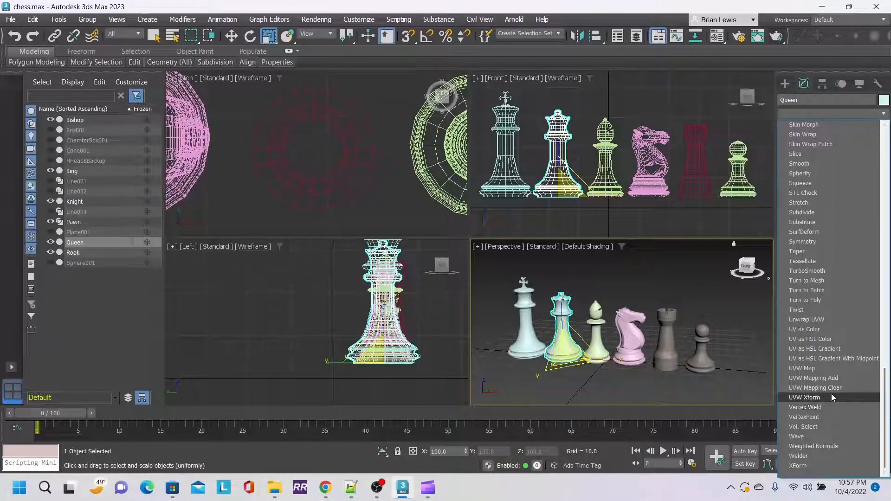
{"action": "left_click", "coordinate": [826, 370]}
- Set the queen's mapping to Cylindrical and fit it to the piece, keeping the Z alignment
{"action": "scroll", "coordinate": [816, 319], "scroll_direction": "down", "scroll_amount": 5}
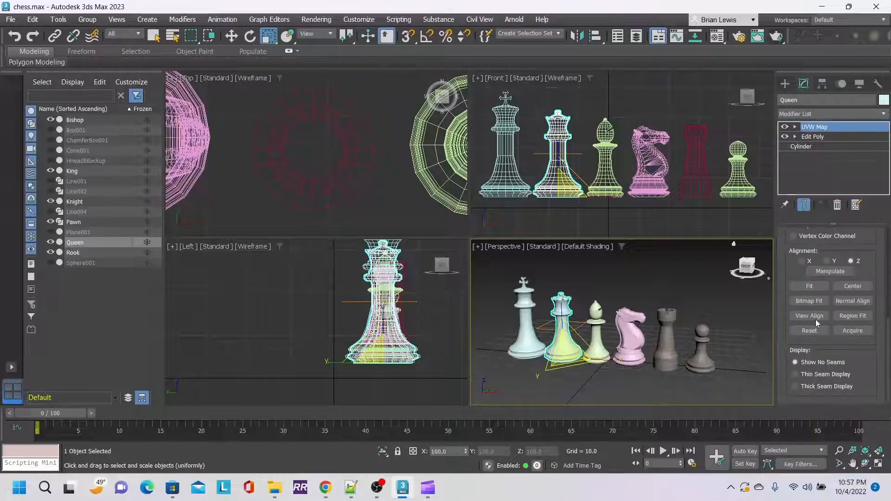
{"action": "scroll", "coordinate": [821, 264], "scroll_direction": "up", "scroll_amount": 5}
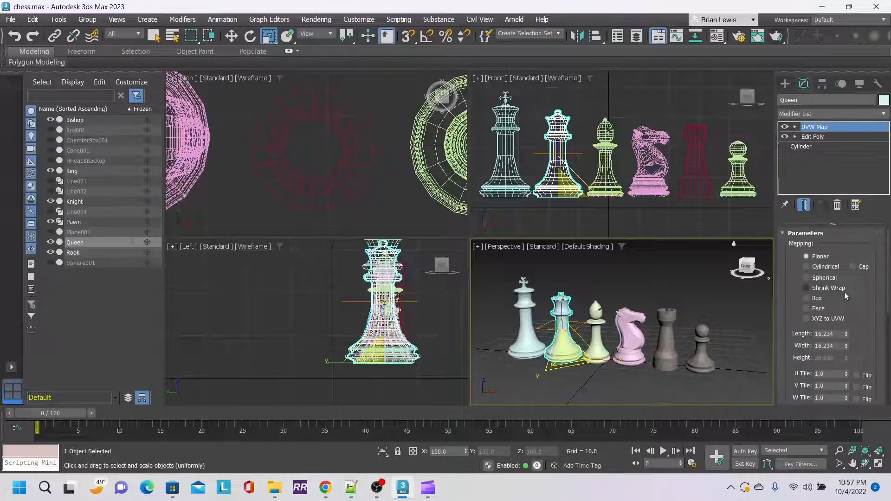
{"action": "left_click", "coordinate": [816, 269]}
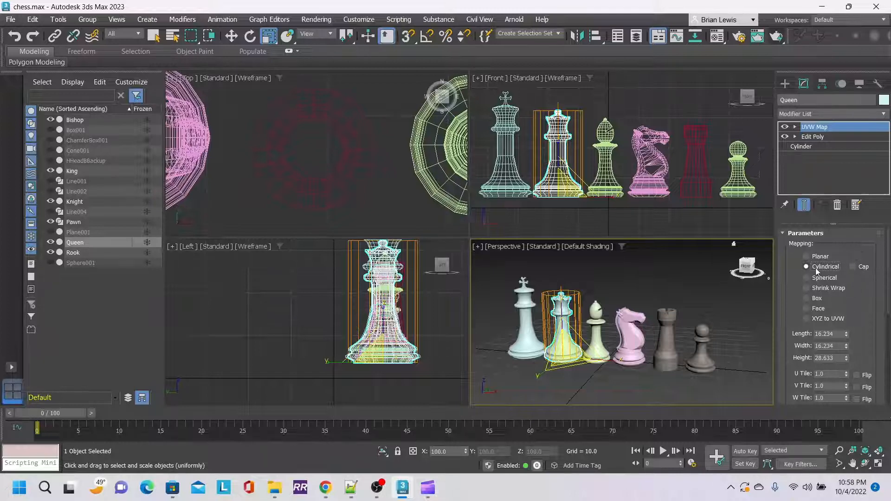
{"action": "scroll", "coordinate": [843, 319], "scroll_direction": "down", "scroll_amount": 5}
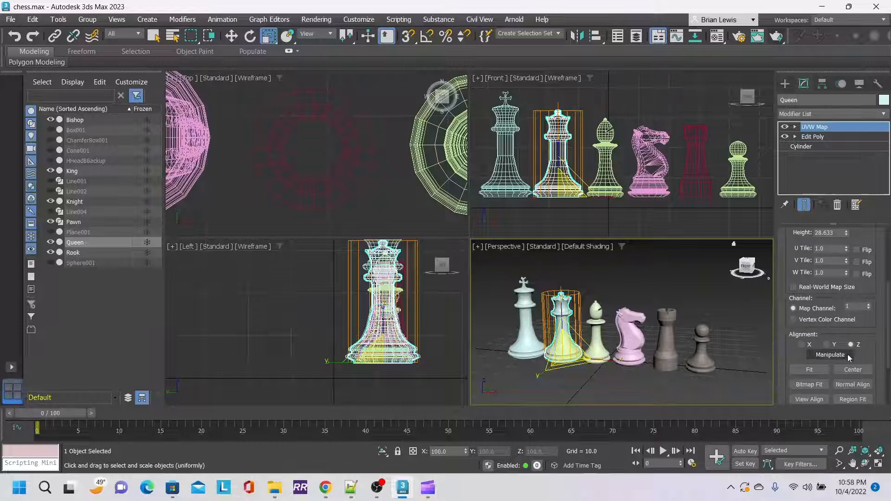
{"action": "left_click", "coordinate": [813, 370]}
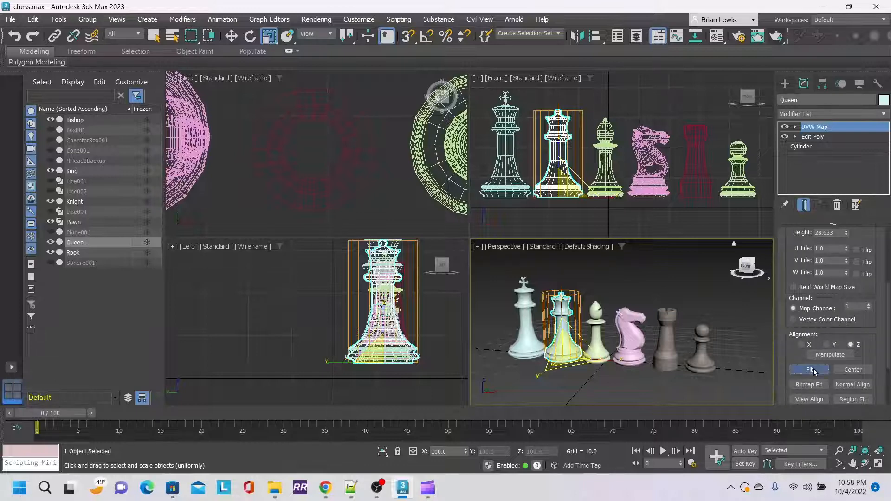
- Select the king and add a UVW Map modifier above its Edit Poly
{"action": "left_click", "coordinate": [527, 313]}
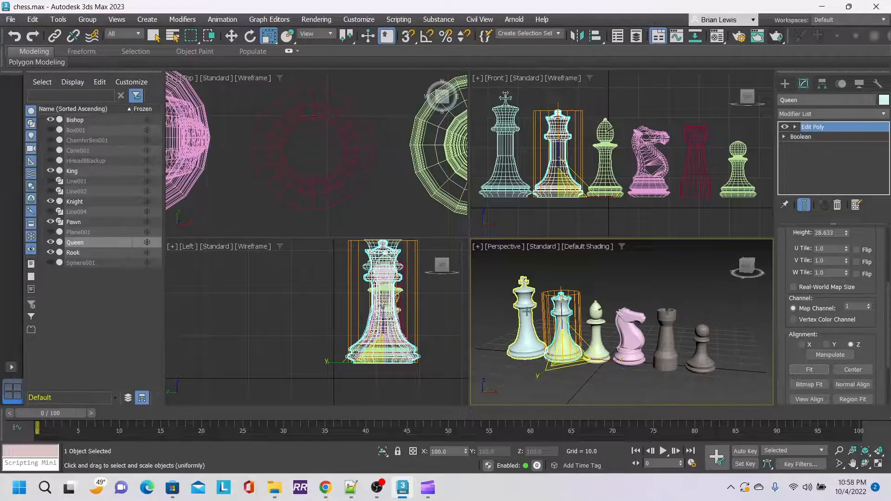
{"action": "left_click", "coordinate": [527, 313]}
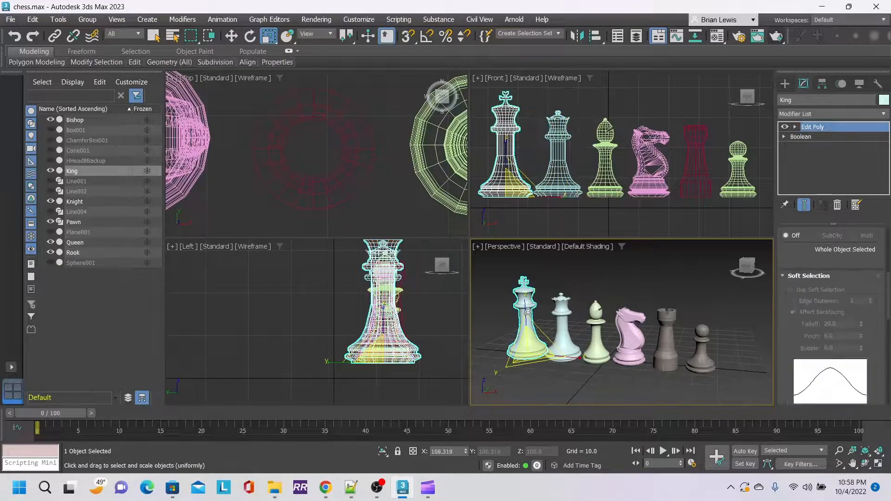
{"action": "left_click", "coordinate": [884, 114]}
{"action": "left_click_drag", "start_coordinate": [886, 176], "coordinate": [886, 421]}
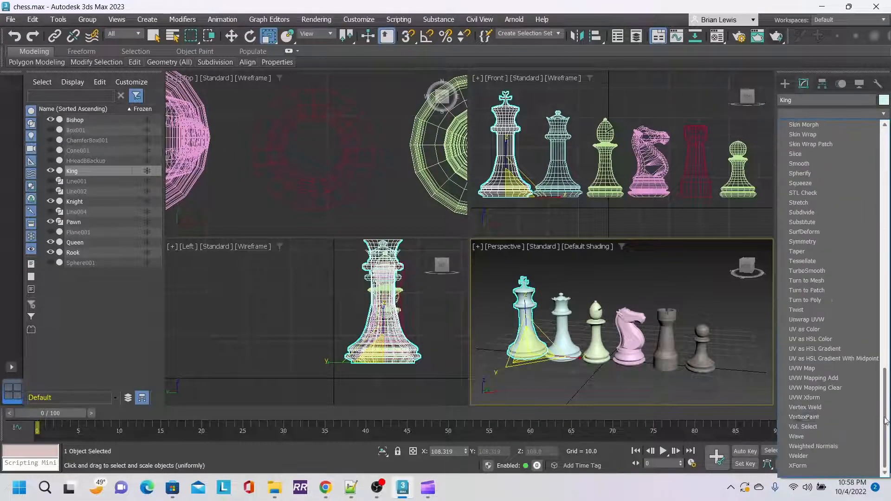
{"action": "left_click", "coordinate": [803, 368]}
- Set the king's mapping to Cylindrical and fit it to the piece, keeping the Z alignment
{"action": "scroll", "coordinate": [849, 277], "scroll_direction": "down", "scroll_amount": 3}
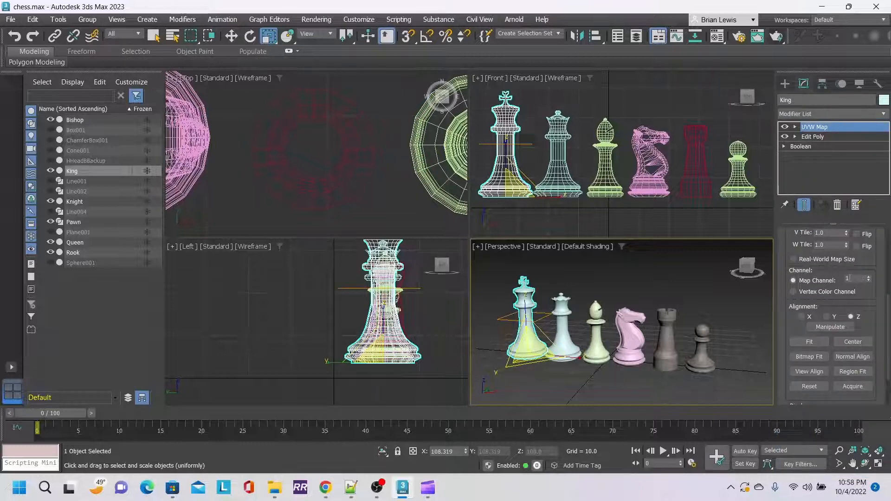
{"action": "scroll", "coordinate": [882, 266], "scroll_direction": "up", "scroll_amount": 4}
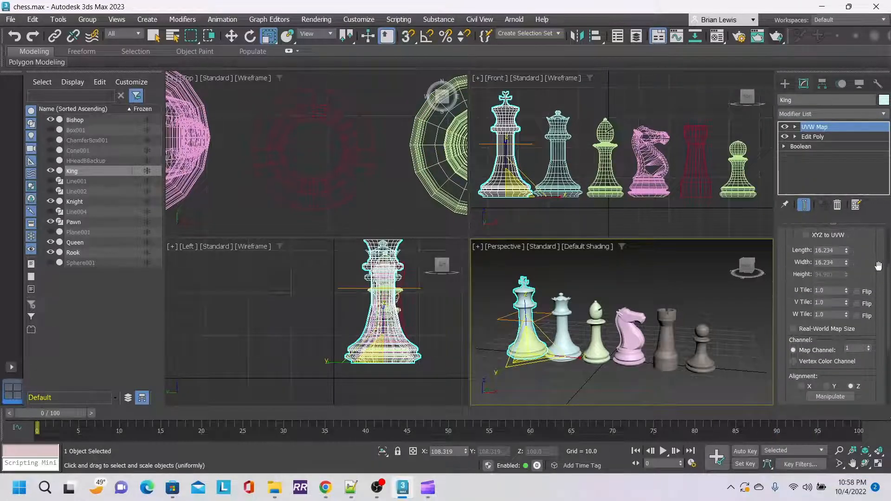
{"action": "left_click", "coordinate": [806, 267]}
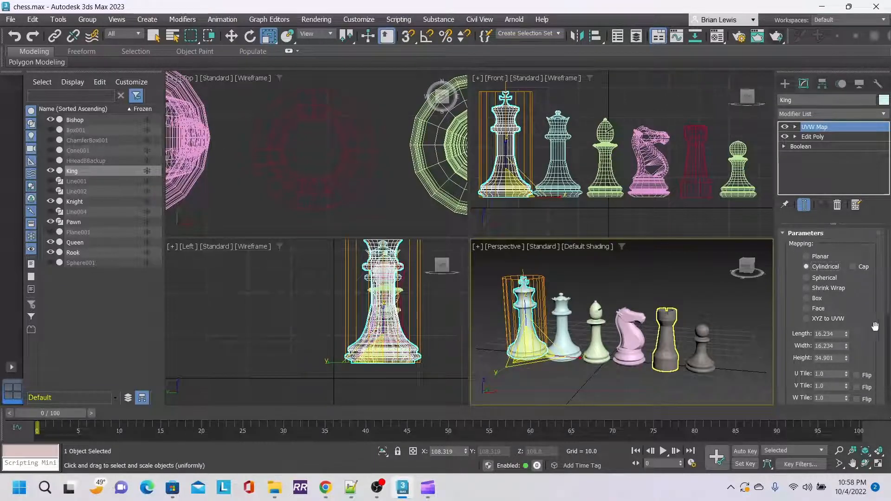
{"action": "scroll", "coordinate": [863, 344], "scroll_direction": "down", "scroll_amount": 3}
{"action": "scroll", "coordinate": [860, 348], "scroll_direction": "down", "scroll_amount": 2}
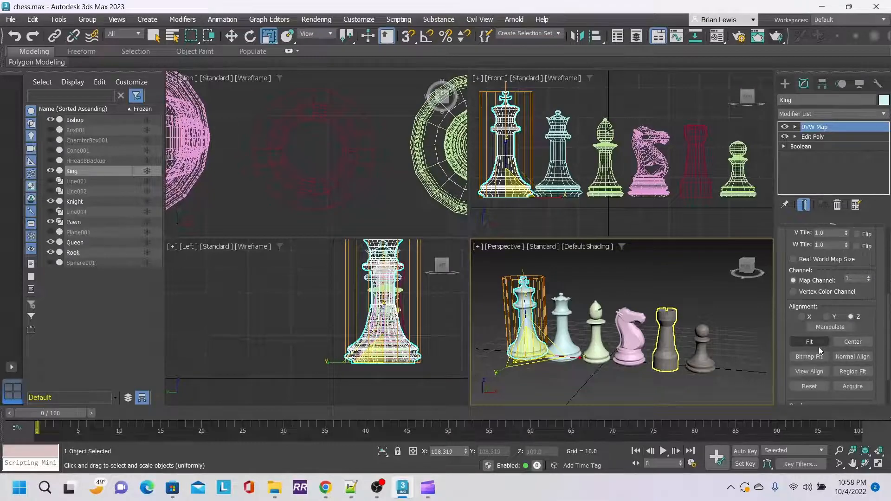
{"action": "left_click", "coordinate": [814, 345]}
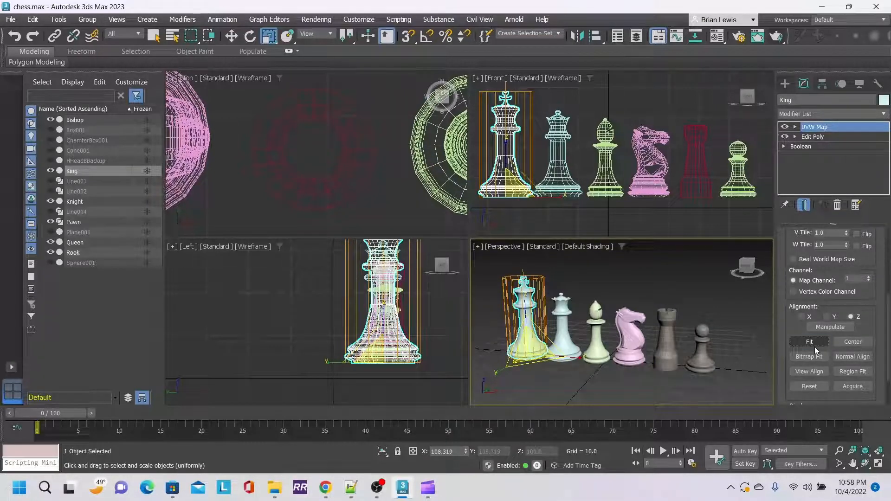
- Open the Material Editor and apply the 01 - Default masonry material to the king
{"action": "left_click", "coordinate": [746, 267]}
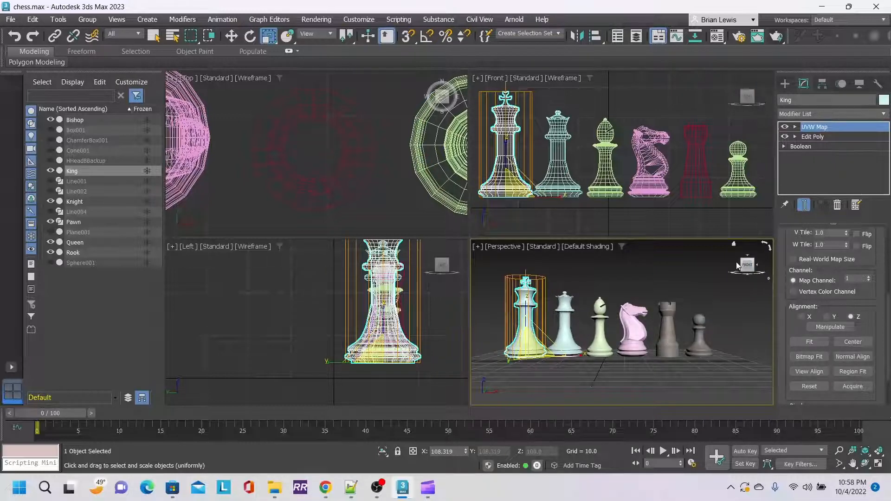
{"action": "mouse_move", "coordinate": [745, 266]}
{"action": "left_mouse_down"}
{"action": "mouse_move", "coordinate": [724, 284]}
{"action": "mouse_move", "coordinate": [754, 266]}
{"action": "left_mouse_up"}
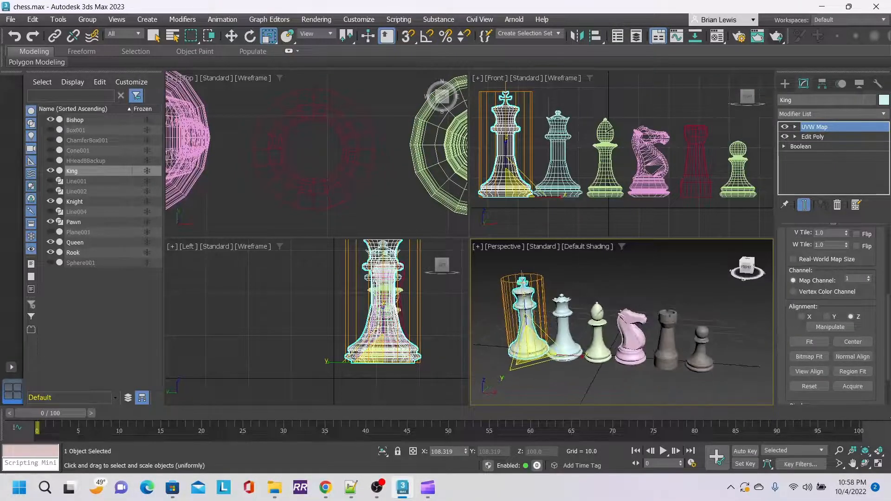
{"action": "left_click", "coordinate": [719, 37]}
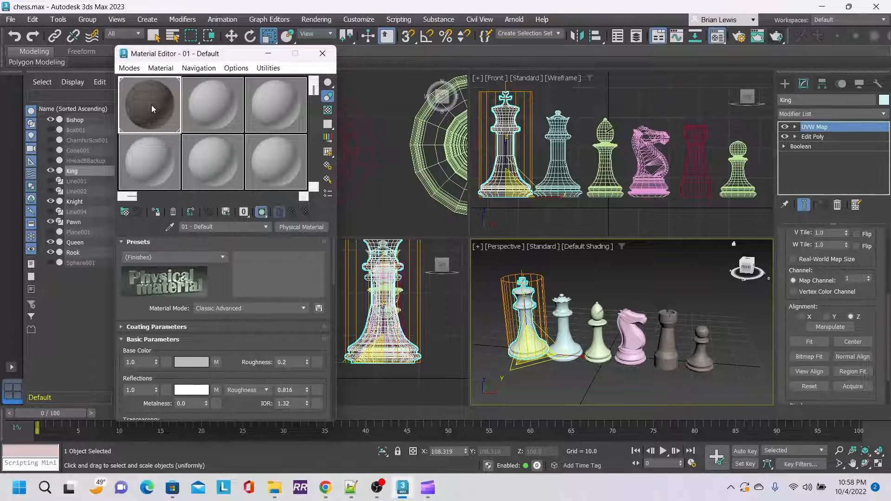
{"action": "left_click_drag", "start_coordinate": [151, 104], "coordinate": [522, 292]}
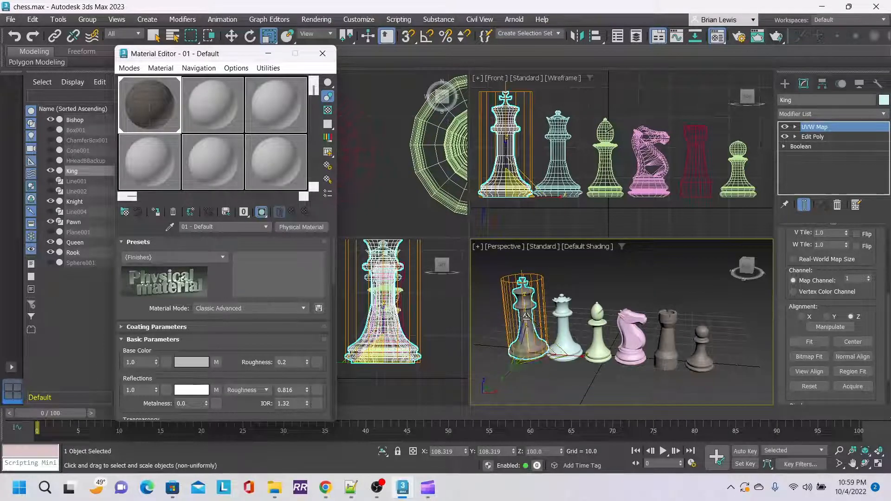
- Apply the 01 - Default masonry material to the queen and the bishop
{"action": "left_click", "coordinate": [557, 310]}
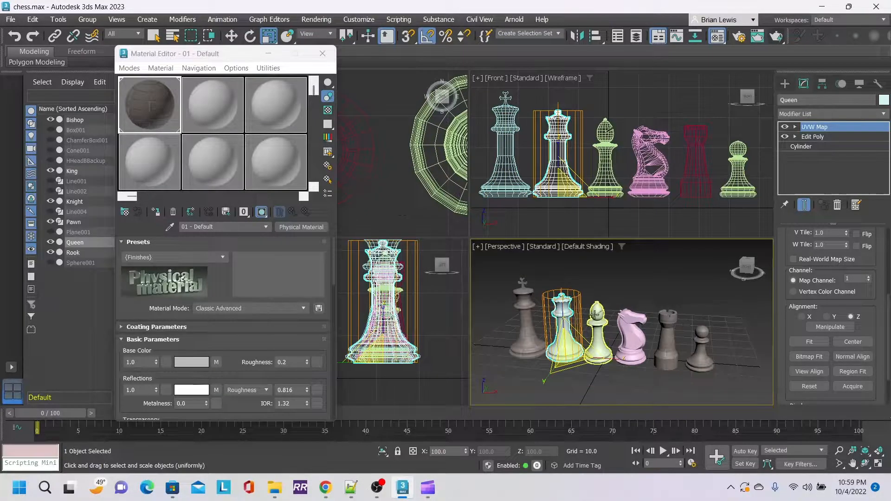
{"action": "key", "text": "q"}
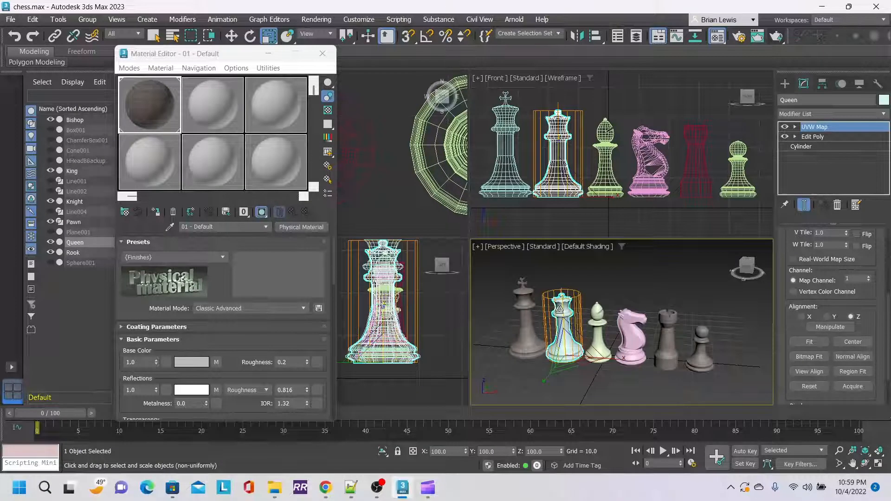
{"action": "key", "text": "a"}
{"action": "key", "text": "r"}
{"action": "left_click", "coordinate": [162, 100]}
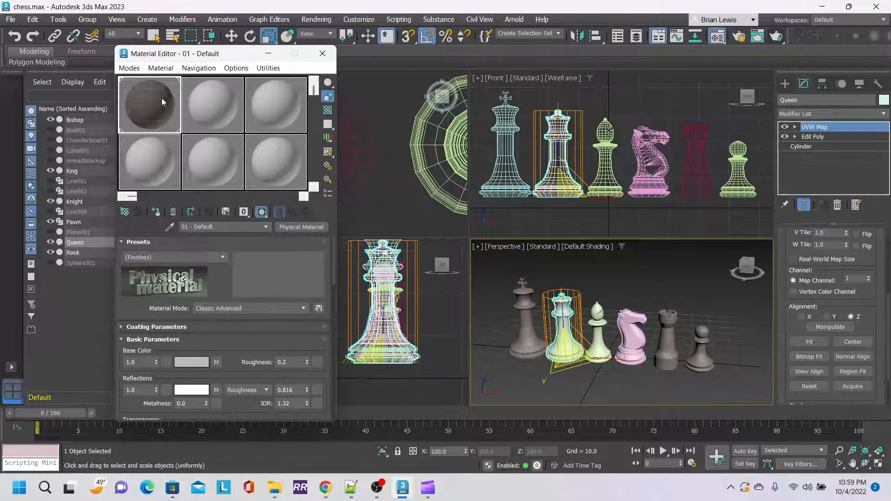
{"action": "left_click", "coordinate": [598, 327]}
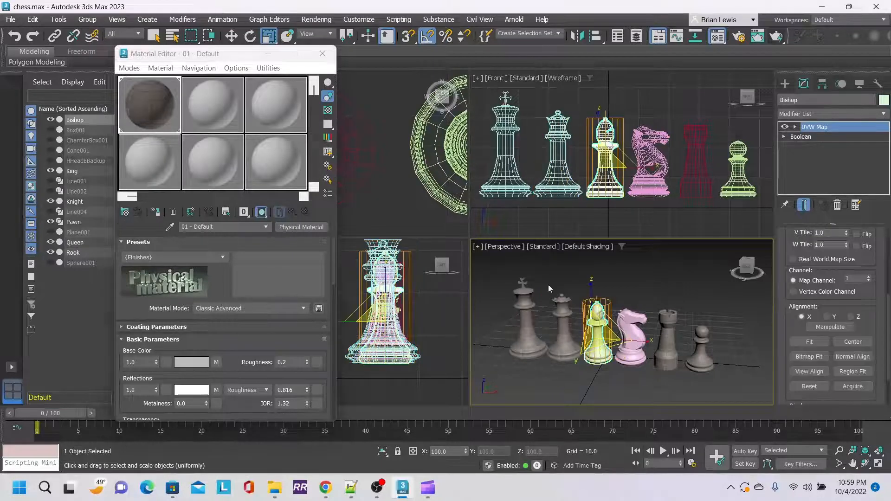
{"action": "left_click_drag", "start_coordinate": [163, 103], "coordinate": [597, 332]}
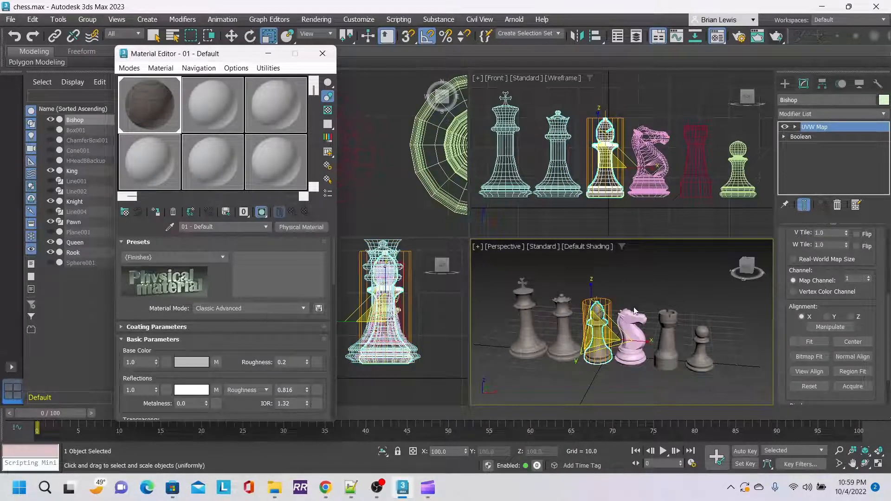
- Select the knight and assign the 01 - Default masonry material to it
{"action": "left_click", "coordinate": [633, 322]}
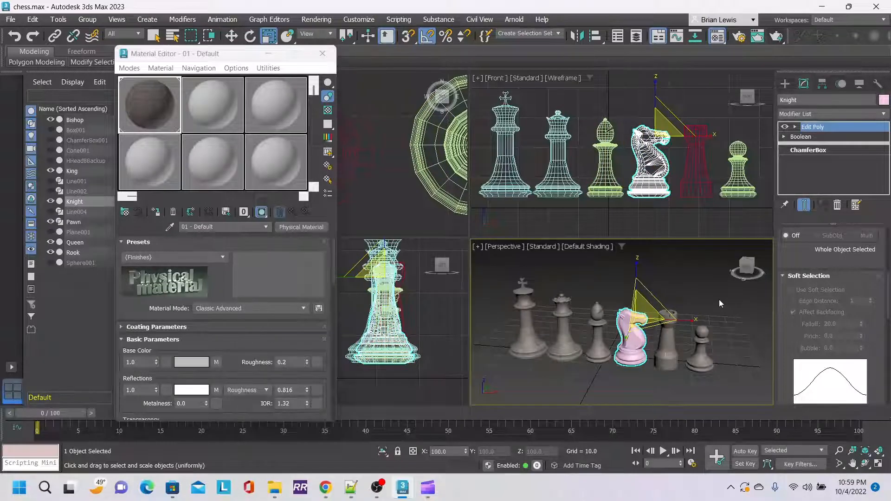
{"action": "key", "text": "a"}
{"action": "left_click", "coordinate": [137, 102]}
{"action": "left_click", "coordinate": [190, 212]}
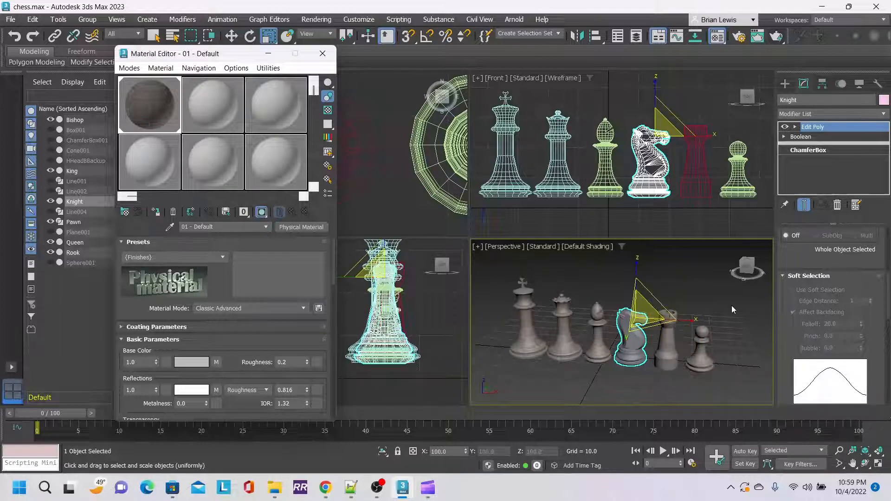
- Add a UVW Map modifier to the knight above its Edit Poly and frame the piece in the perspective view
{"action": "left_click", "coordinate": [884, 114]}
{"action": "left_click_drag", "start_coordinate": [886, 156], "coordinate": [868, 402]}
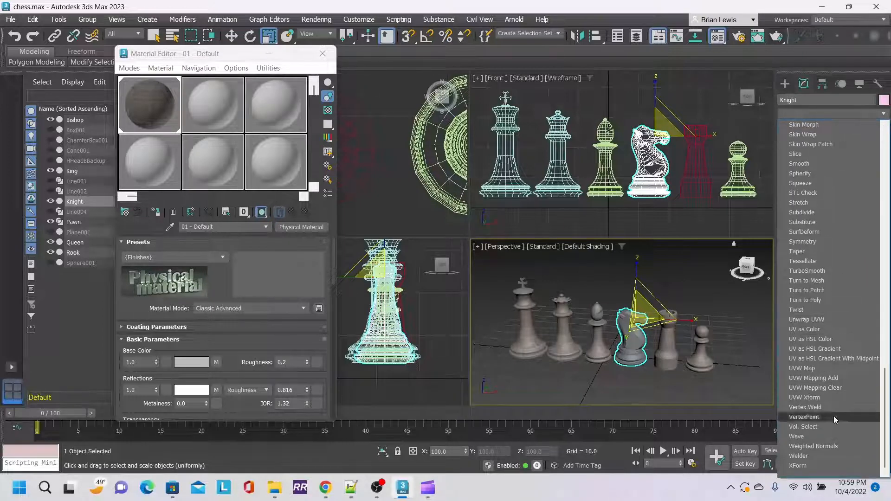
{"action": "left_click", "coordinate": [826, 368]}
{"action": "key", "text": "z"}
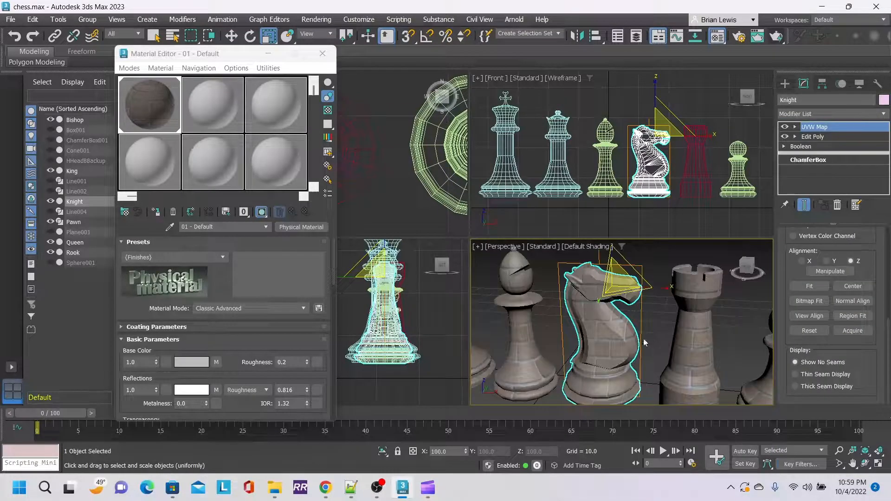
{"action": "mouse_move", "coordinate": [747, 269]}
{"action": "left_mouse_down"}
{"action": "mouse_move", "coordinate": [706, 288]}
{"action": "mouse_move", "coordinate": [683, 271]}
{"action": "mouse_move", "coordinate": [628, 265]}
{"action": "mouse_move", "coordinate": [738, 289]}
{"action": "mouse_move", "coordinate": [748, 272]}
{"action": "left_mouse_up"}
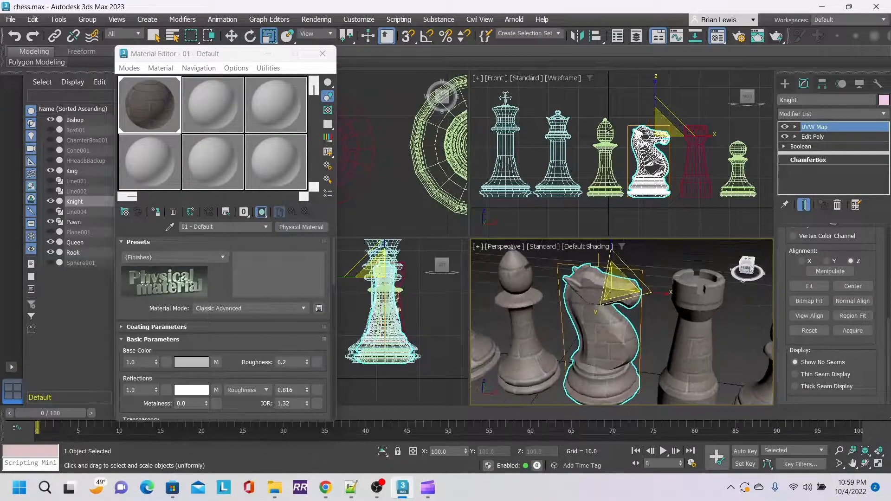
- Set the knight's mapping to Cylindrical, align it to the X axis, and fit it to the piece
{"action": "scroll", "coordinate": [871, 271], "scroll_direction": "up", "scroll_amount": 5}
{"action": "scroll", "coordinate": [872, 272], "scroll_direction": "up", "scroll_amount": 1}
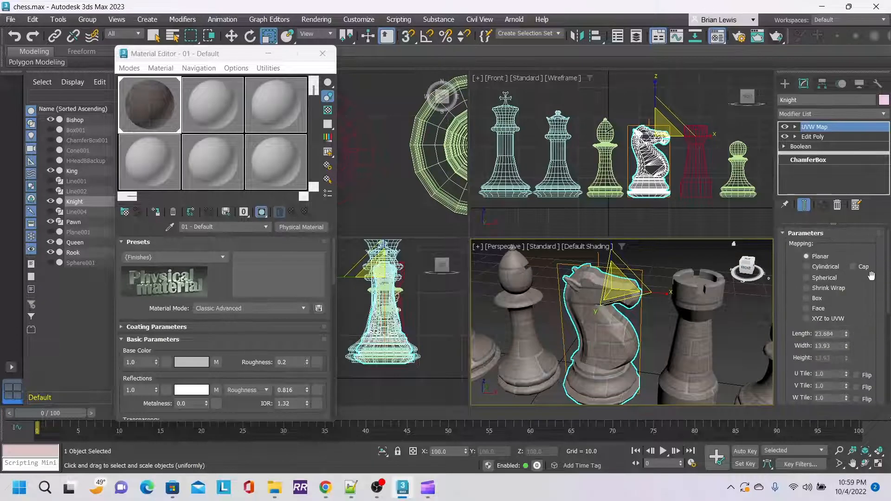
{"action": "left_click", "coordinate": [806, 267]}
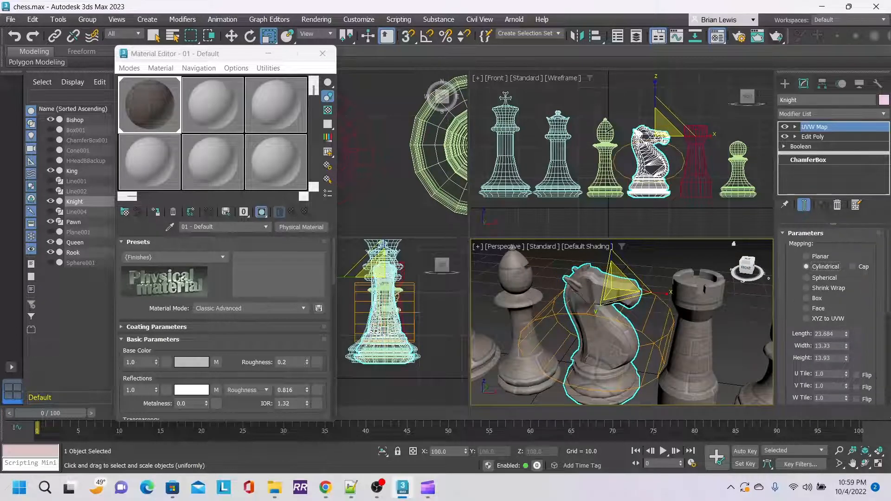
{"action": "scroll", "coordinate": [827, 349], "scroll_direction": "down", "scroll_amount": 8}
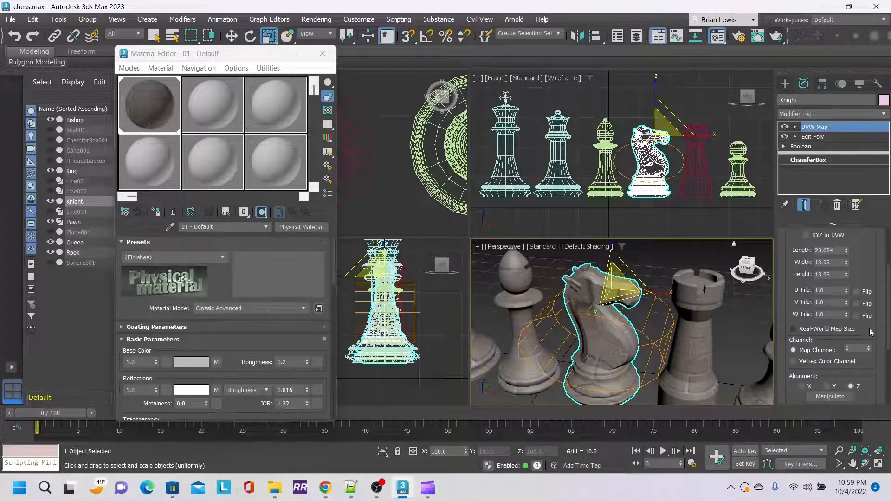
{"action": "left_click", "coordinate": [802, 358]}
{"action": "left_click", "coordinate": [809, 384]}
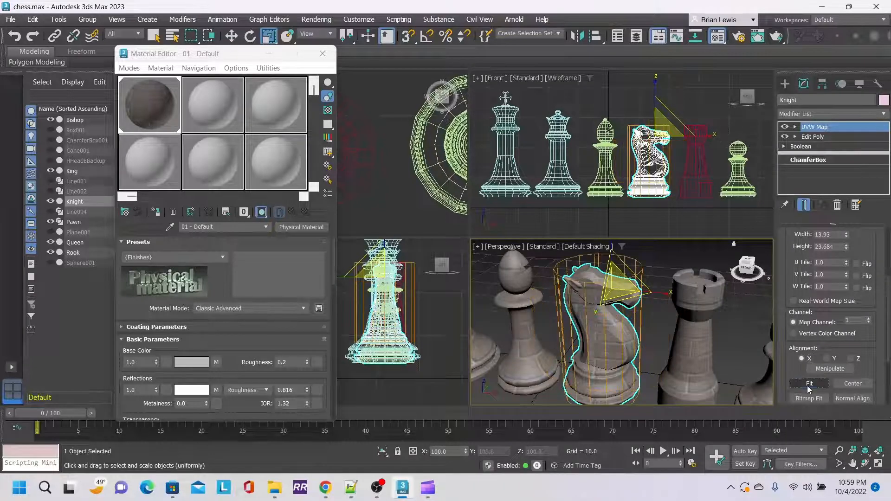
{"action": "mouse_move", "coordinate": [747, 268]}
{"action": "left_mouse_down"}
{"action": "mouse_move", "coordinate": [623, 265]}
{"action": "mouse_move", "coordinate": [612, 246]}
{"action": "mouse_move", "coordinate": [741, 268]}
{"action": "left_mouse_up"}
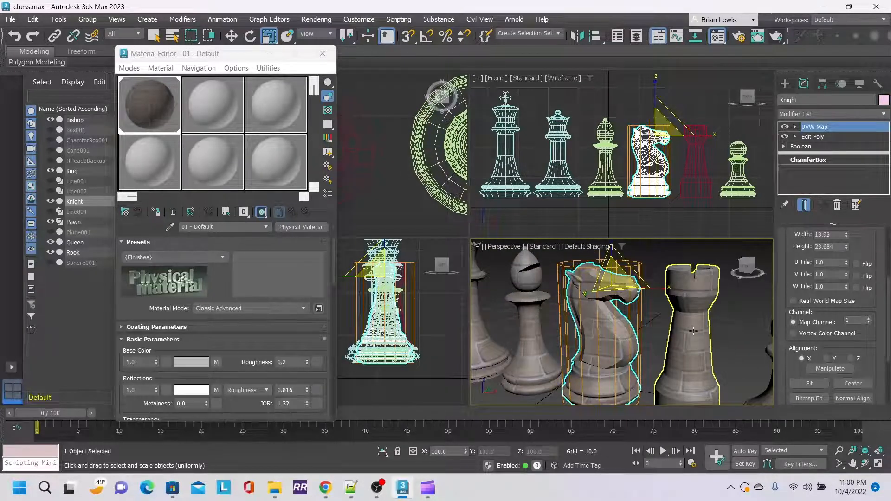
- Render the perspective view with all six masonry chess pieces in frame and close the rendered image
{"action": "scroll", "coordinate": [693, 331], "scroll_direction": "down", "scroll_amount": 2}
{"action": "scroll", "coordinate": [693, 331], "scroll_direction": "down", "scroll_amount": 2}
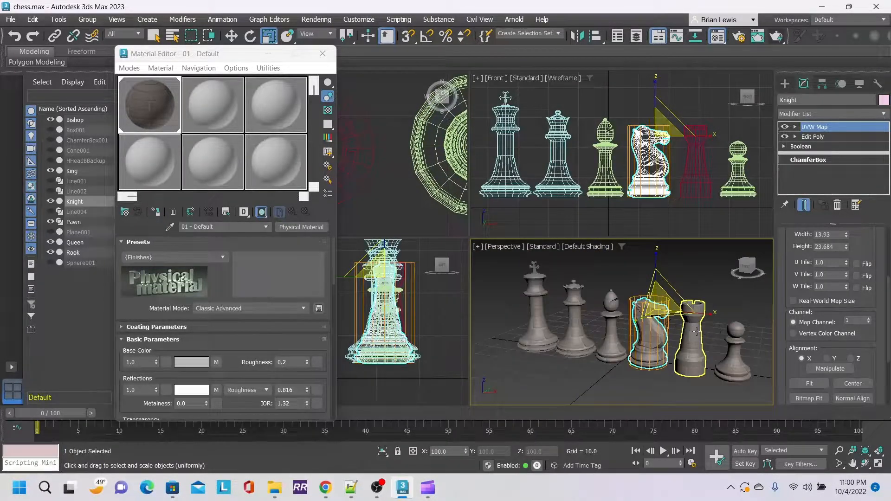
{"action": "middle_click_drag", "start_coordinate": [682, 278], "coordinate": [669, 279]}
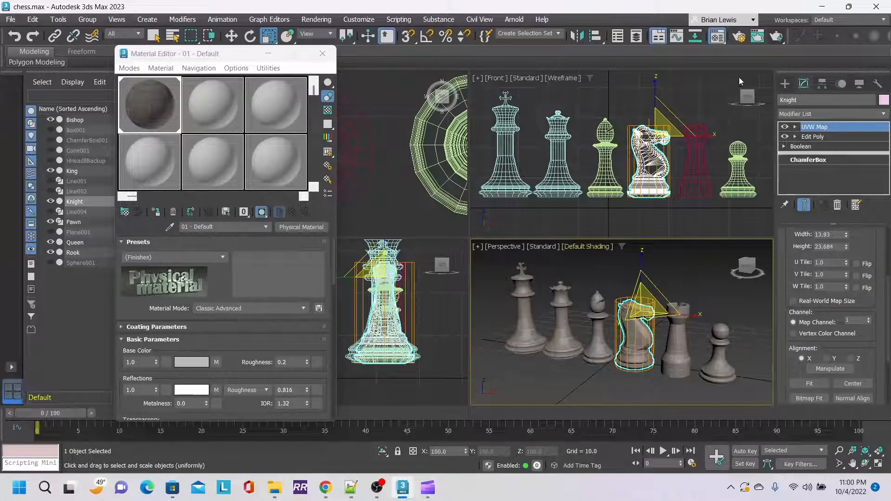
{"action": "left_click", "coordinate": [774, 37]}
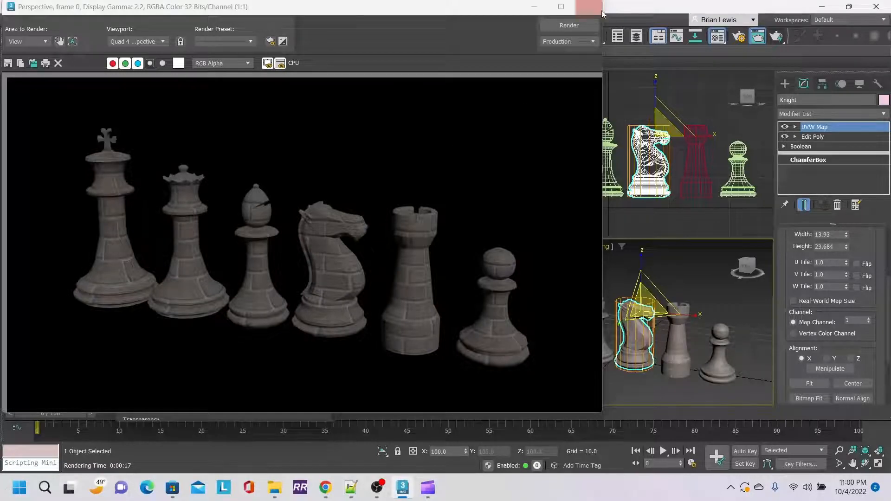
{"action": "left_click", "coordinate": [588, 8]}
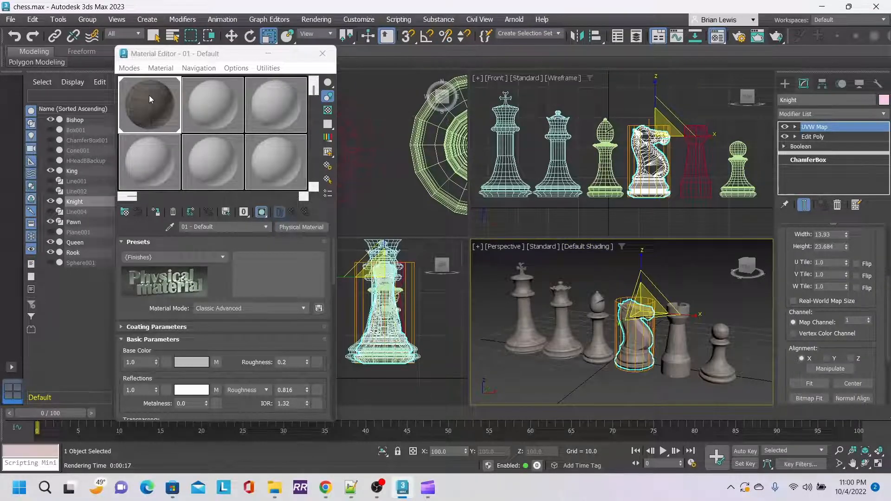
- Switch the 01 - Default material to the Brushed Metal preset and check it with a render of the perspective view
{"action": "left_click", "coordinate": [222, 257]}
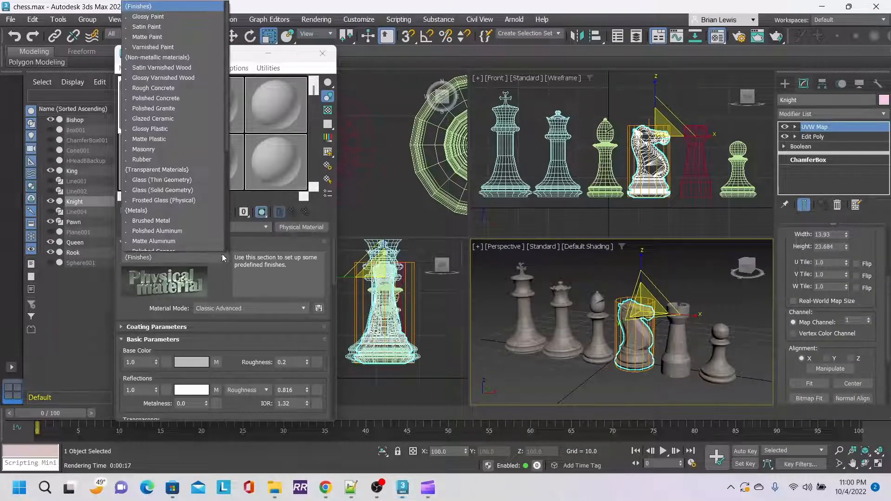
{"action": "scroll", "coordinate": [209, 232], "scroll_direction": "down", "scroll_amount": 1}
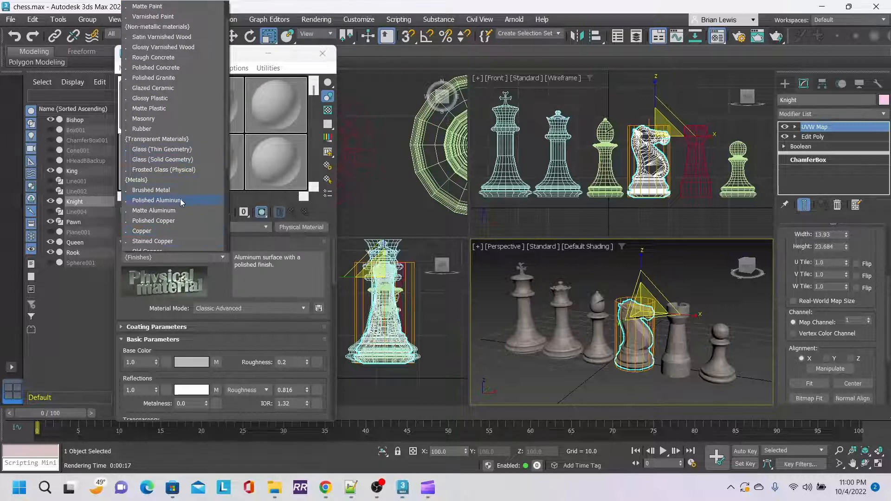
{"action": "left_click", "coordinate": [154, 190]}
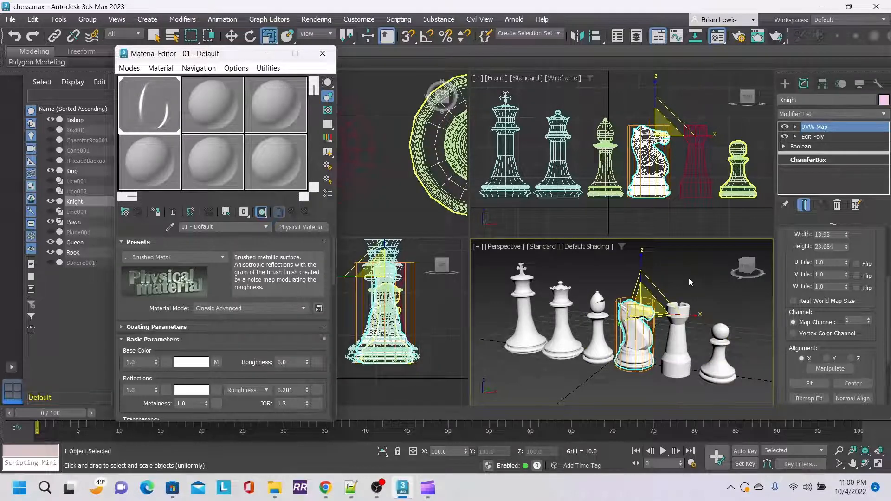
{"action": "left_click", "coordinate": [778, 38]}
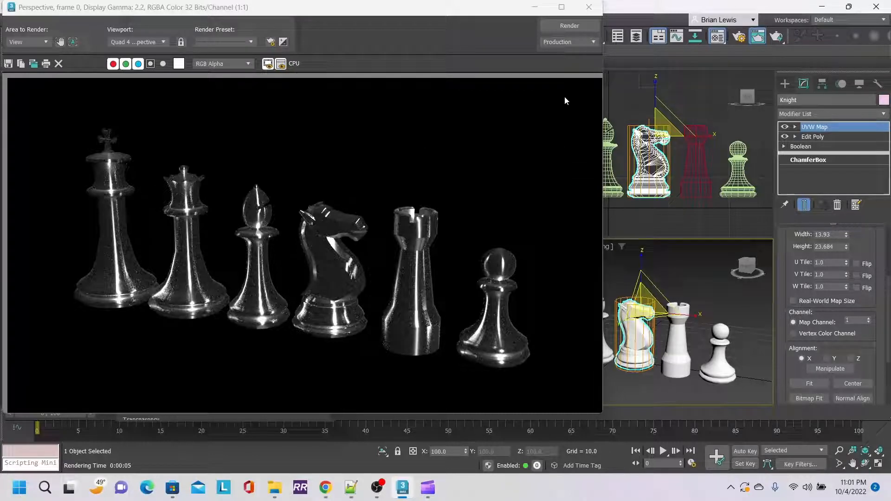
{"action": "left_click", "coordinate": [598, 13]}
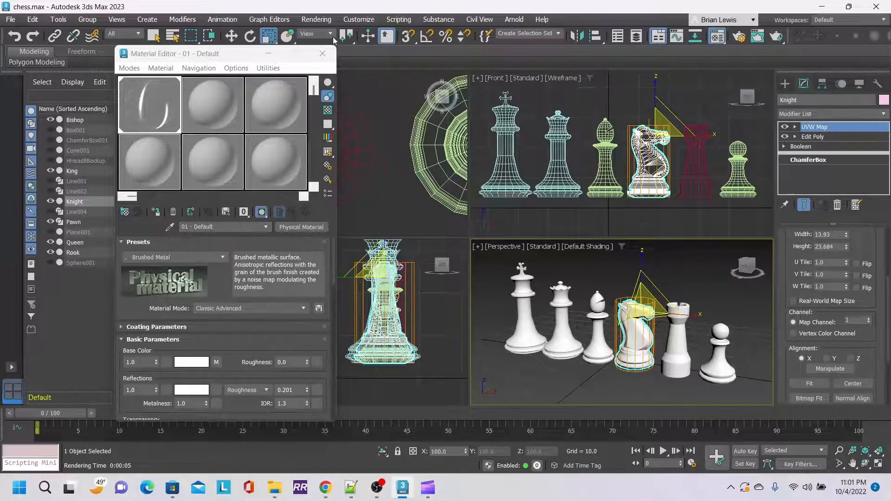
- Choose an OSL Bitmap Lookup as the environment map in the Environment and Effects settings
{"action": "left_click", "coordinate": [314, 20]}
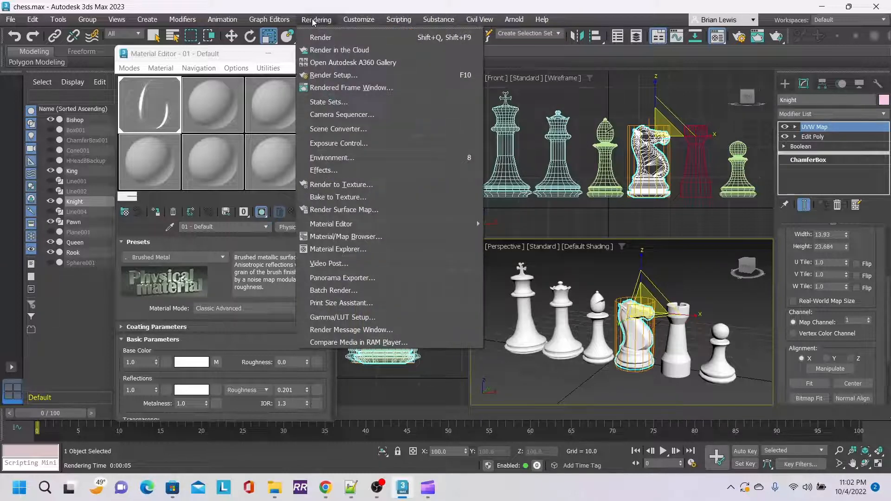
{"action": "left_click", "coordinate": [351, 159]}
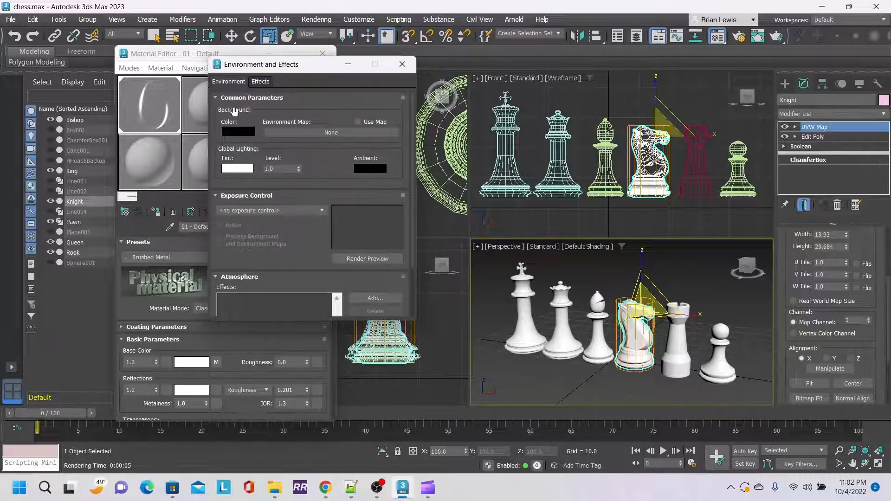
{"action": "left_click", "coordinate": [321, 133]}
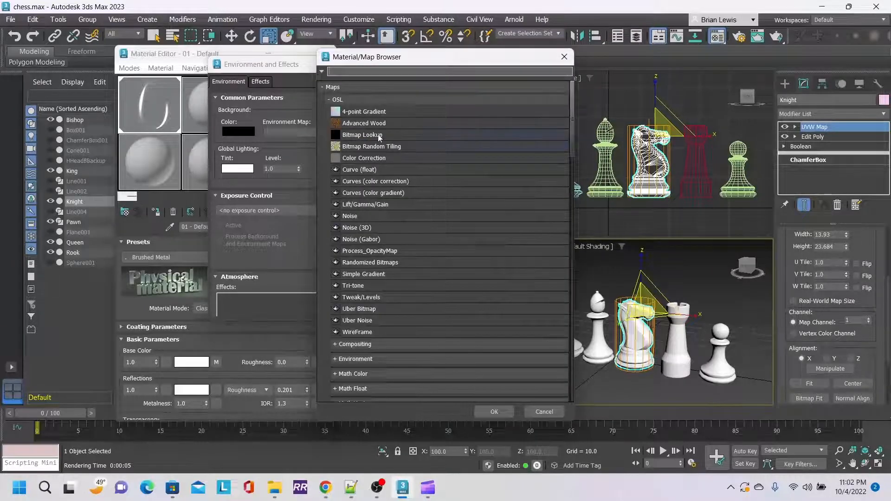
{"action": "left_click", "coordinate": [380, 135]}
{"action": "double_click", "coordinate": [379, 135]}
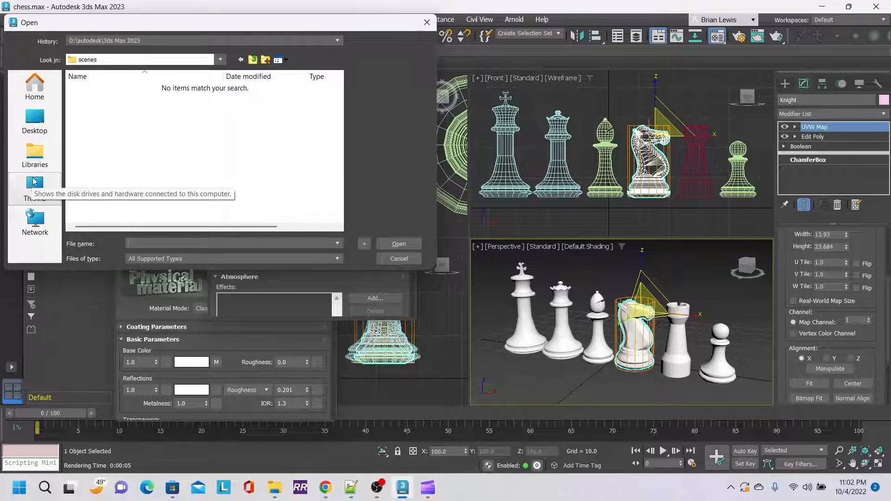
{"action": "left_click", "coordinate": [38, 155]}
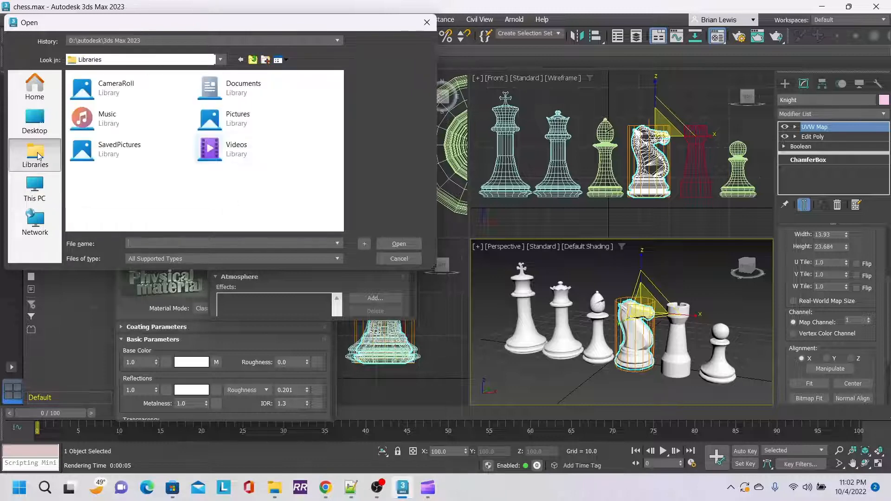
{"action": "double_click", "coordinate": [234, 117]}
{"action": "scroll", "coordinate": [300, 151], "scroll_direction": "down", "scroll_amount": 6}
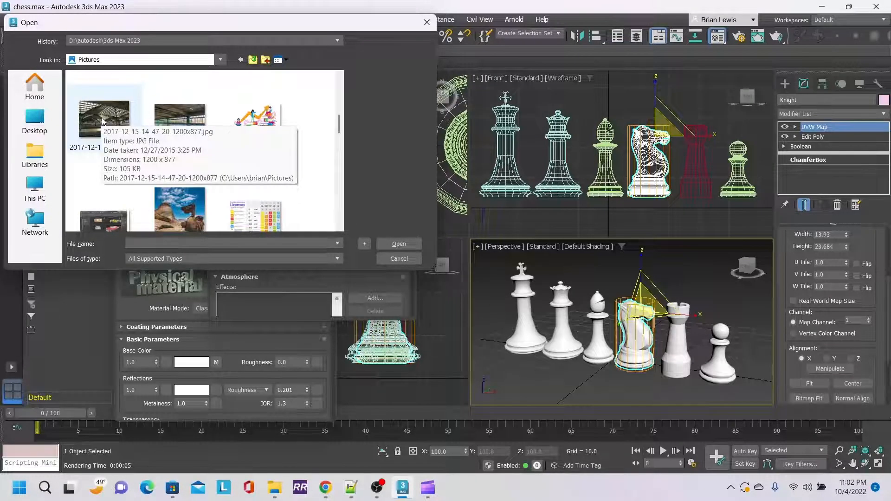
{"action": "scroll", "coordinate": [235, 144], "scroll_direction": "down", "scroll_amount": 3}
{"action": "scroll", "coordinate": [287, 154], "scroll_direction": "down", "scroll_amount": 2}
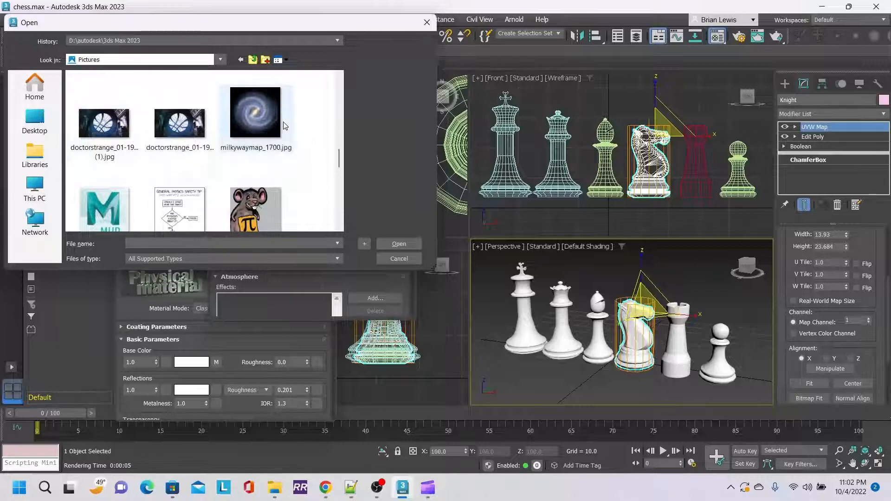
{"action": "scroll", "coordinate": [306, 128], "scroll_direction": "up", "scroll_amount": 2}
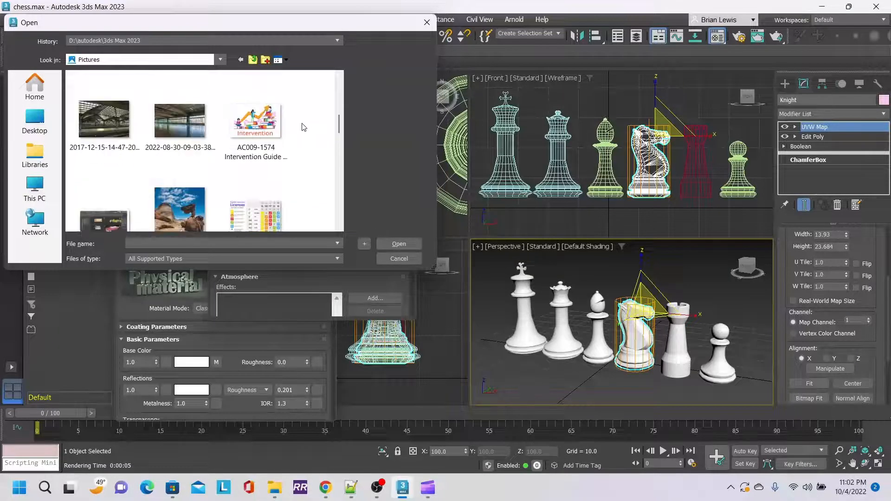
{"action": "left_click", "coordinate": [105, 124]}
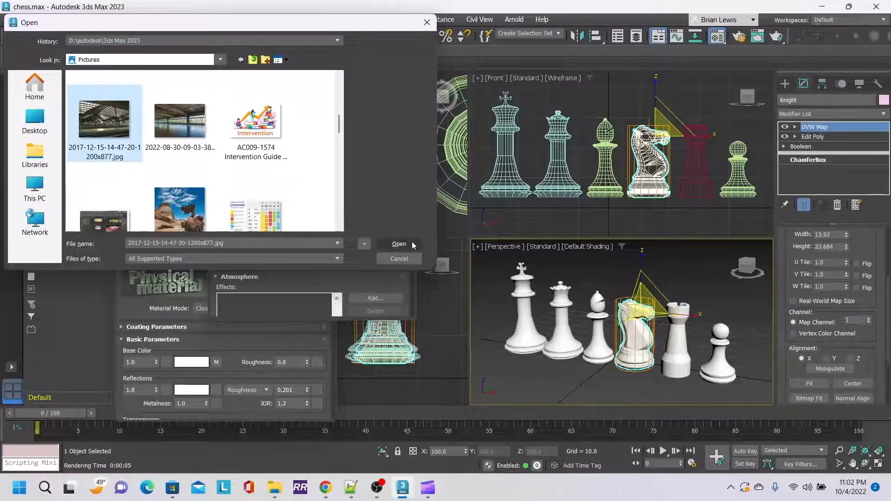
{"action": "left_click", "coordinate": [400, 244]}
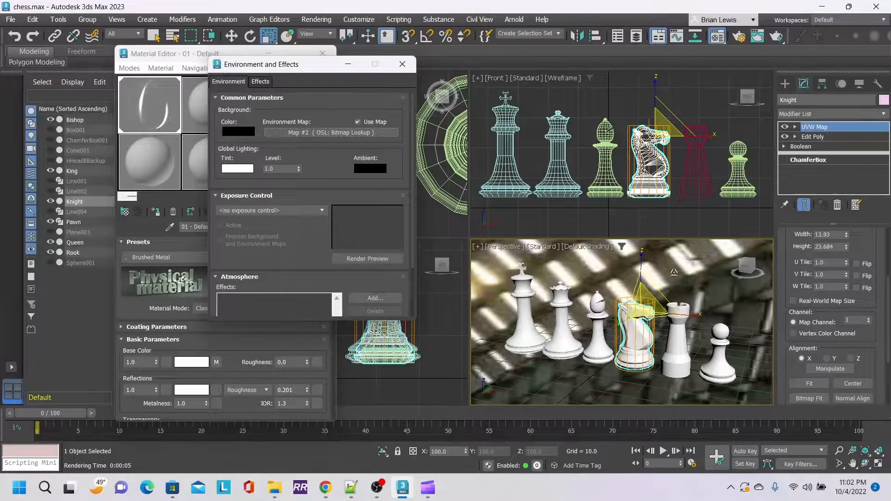
- Render the brushed metal pieces from a lower perspective angle against the environment image and close the rendered image
{"action": "left_click_drag", "start_coordinate": [749, 269], "coordinate": [753, 248]}
{"action": "mouse_move", "coordinate": [747, 267]}
{"action": "left_mouse_down"}
{"action": "mouse_move", "coordinate": [762, 245]}
{"action": "mouse_move", "coordinate": [726, 263]}
{"action": "mouse_move", "coordinate": [737, 264]}
{"action": "left_mouse_up"}
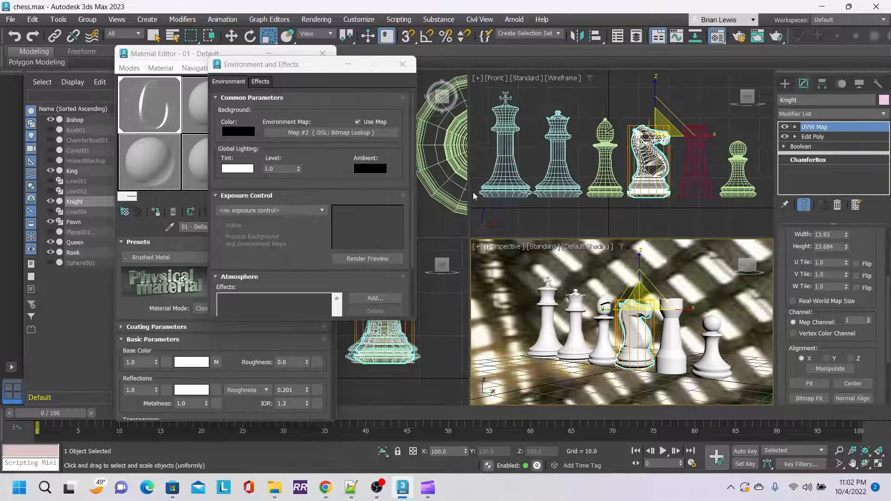
{"action": "left_click", "coordinate": [777, 37]}
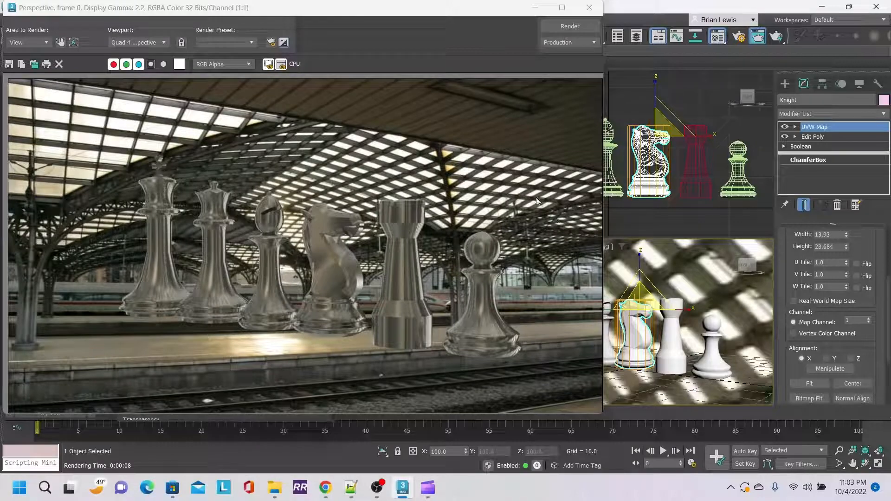
{"action": "left_click", "coordinate": [593, 13]}
- Render the pieces from an angle with the king nearest the viewer and close the rendered image
{"action": "left_click_drag", "start_coordinate": [748, 266], "coordinate": [590, 267]}
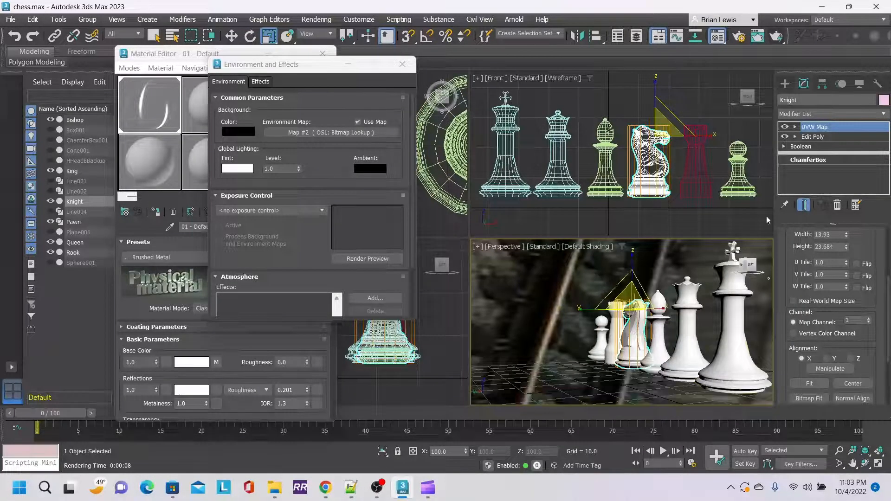
{"action": "left_click", "coordinate": [776, 36]}
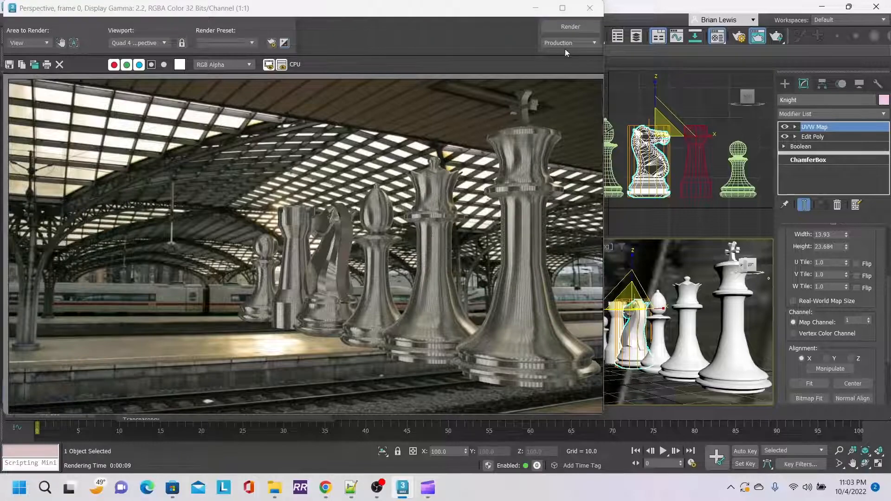
{"action": "left_click", "coordinate": [590, 7]}
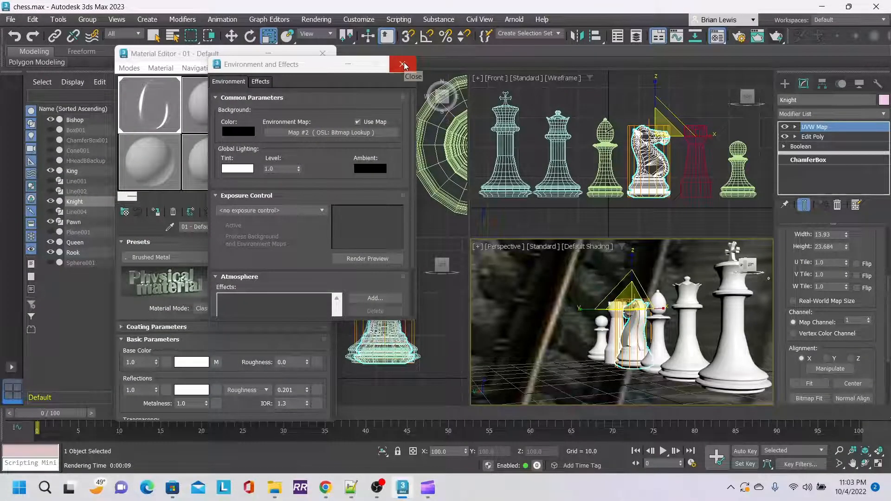
- Bring the perspective view back to the front of the pieces and close the Environment and Effects and Material Editor windows
{"action": "left_click", "coordinate": [346, 132]}
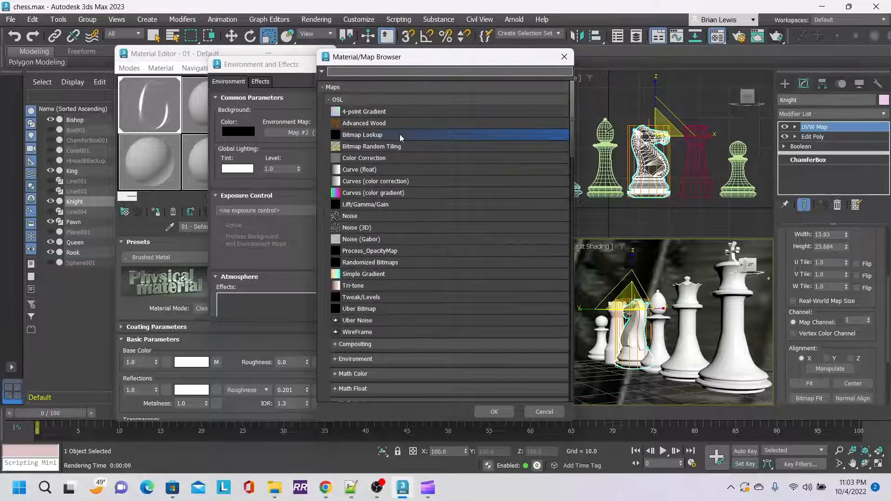
{"action": "left_click", "coordinate": [564, 57]}
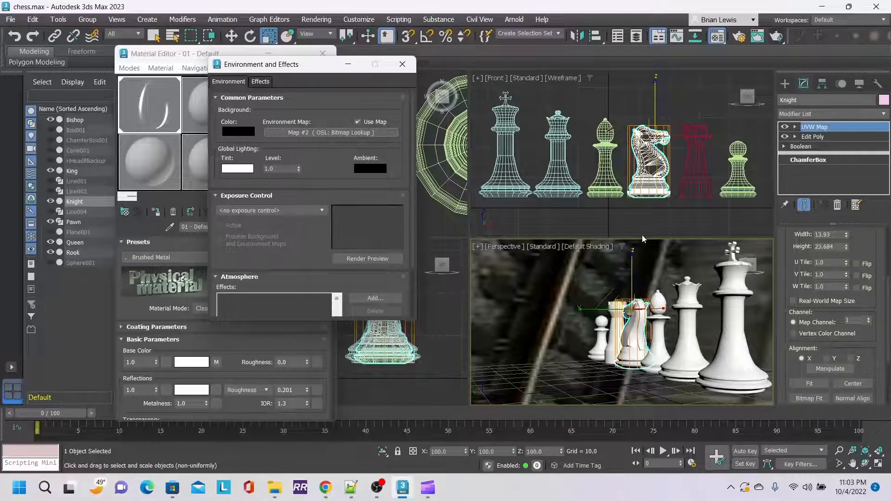
{"action": "left_click", "coordinate": [751, 266]}
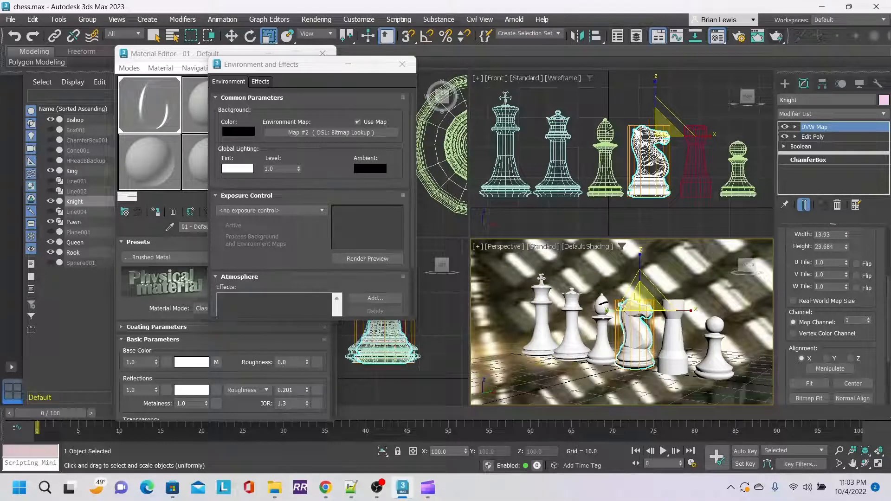
{"action": "left_click", "coordinate": [406, 64]}
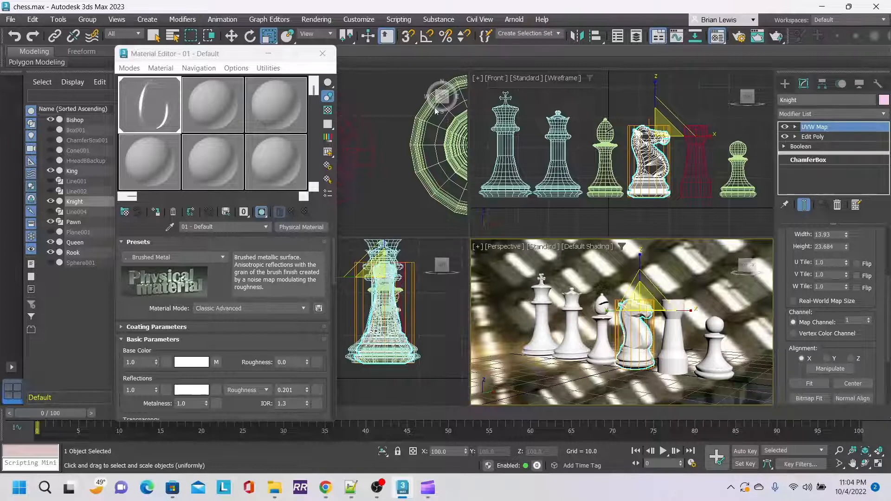
{"action": "left_click", "coordinate": [322, 53]}
- Create a ChamferBox around the pieces in the Top view, about 132 long, 144 wide and 8.7 high, with a fillet of about 1.3
{"action": "scroll", "coordinate": [379, 155], "scroll_direction": "down", "scroll_amount": 8}
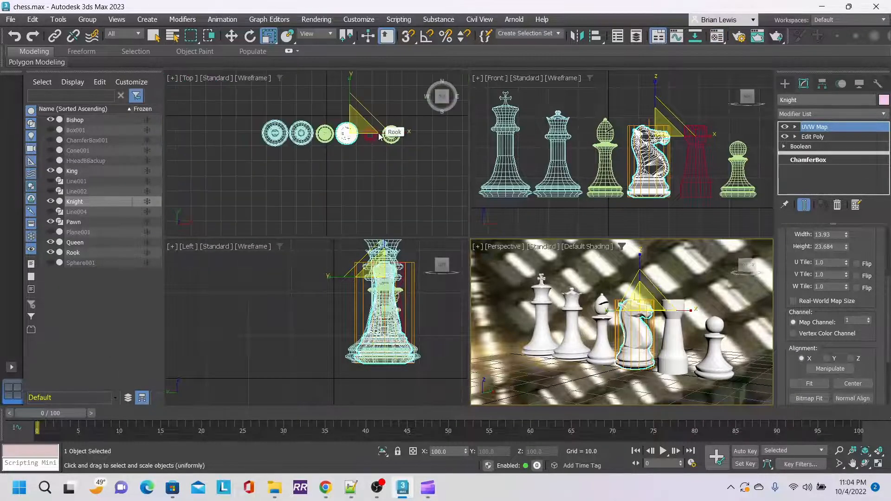
{"action": "middle_click_drag", "start_coordinate": [436, 161], "coordinate": [401, 187]}
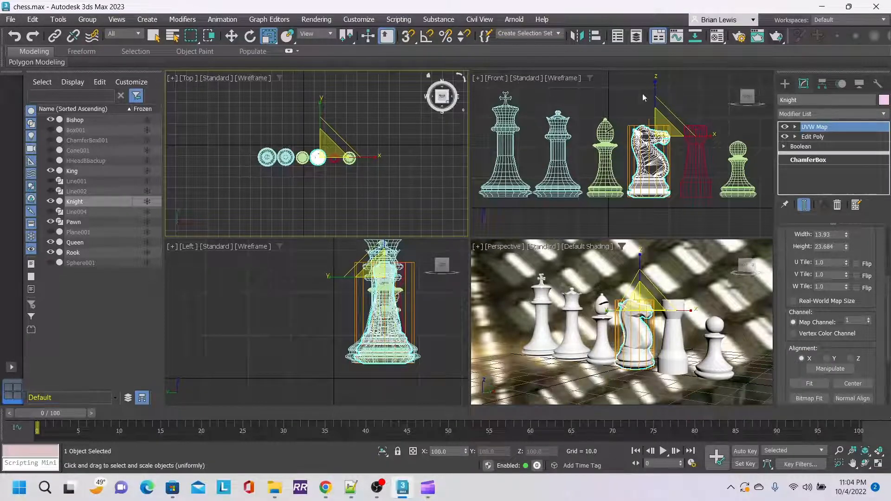
{"action": "left_click", "coordinate": [790, 85]}
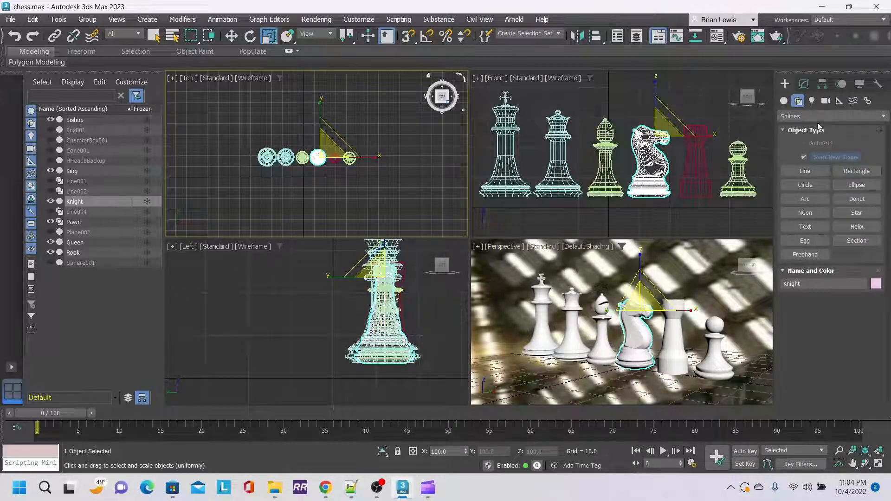
{"action": "left_click", "coordinate": [785, 102]}
{"action": "left_click", "coordinate": [831, 118]}
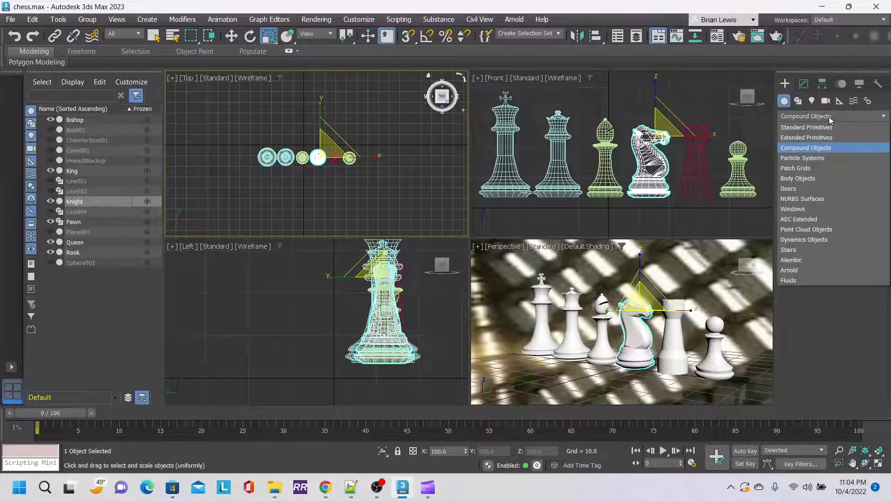
{"action": "left_click", "coordinate": [828, 136]}
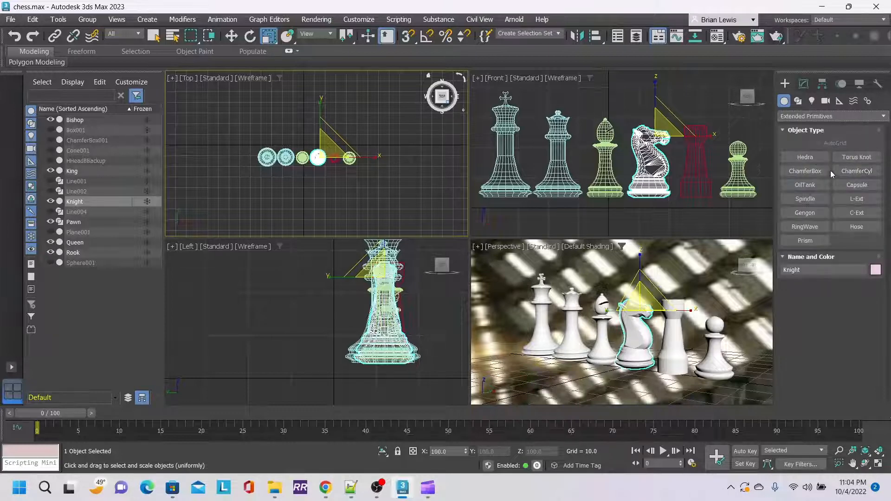
{"action": "left_click", "coordinate": [811, 172]}
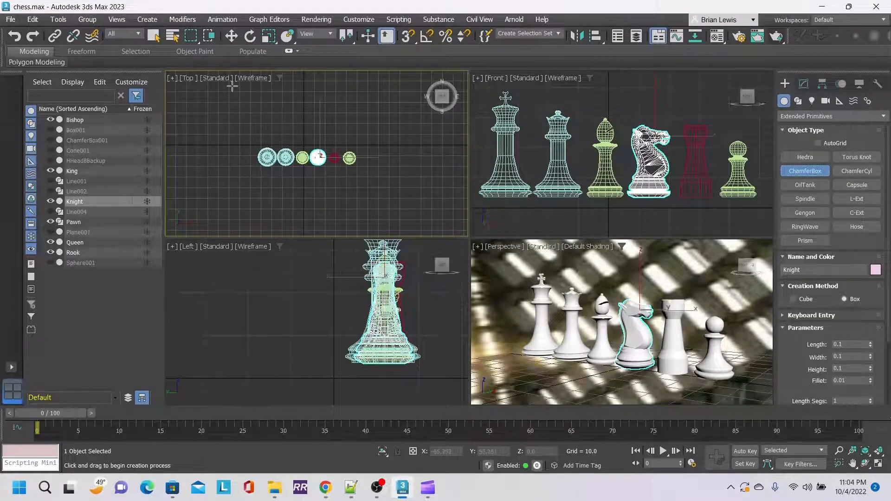
{"action": "left_click_drag", "start_coordinate": [232, 87], "coordinate": [384, 228]}
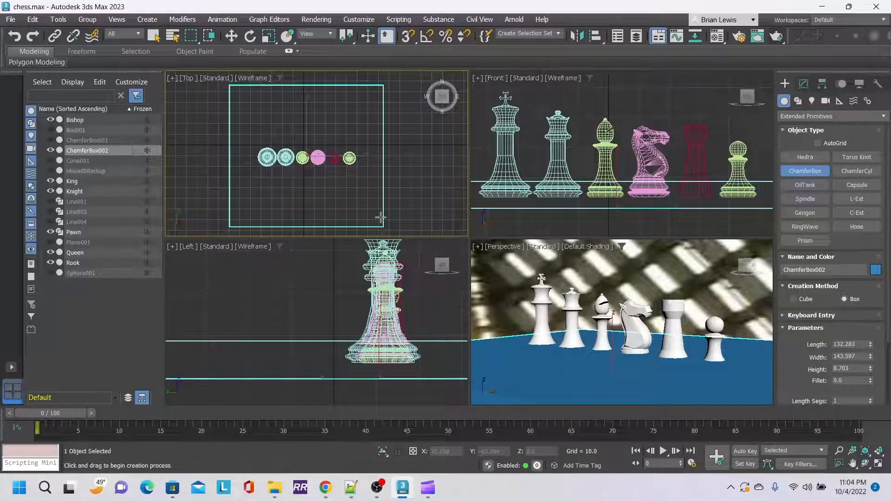
{"action": "left_click", "coordinate": [380, 217]}
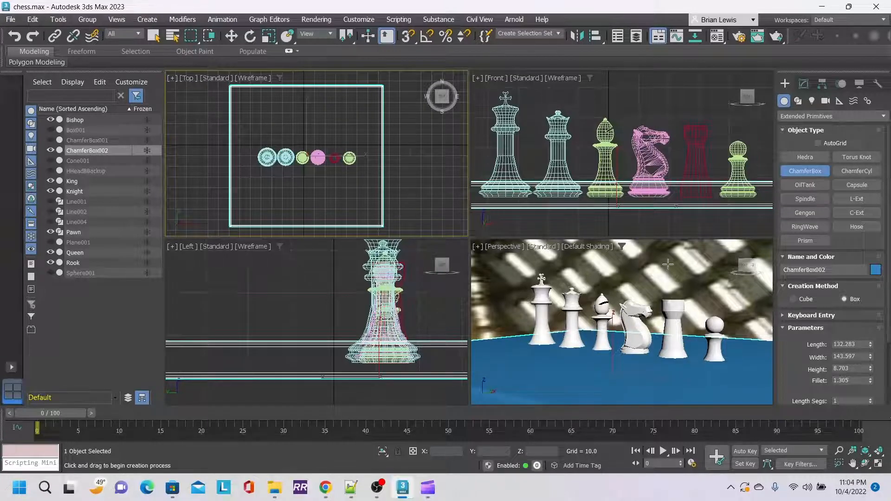
- Move the chamfer box down in the Left view so that its upper surface lies below the bases of the pieces
{"action": "scroll", "coordinate": [655, 285], "scroll_direction": "down", "scroll_amount": 5}
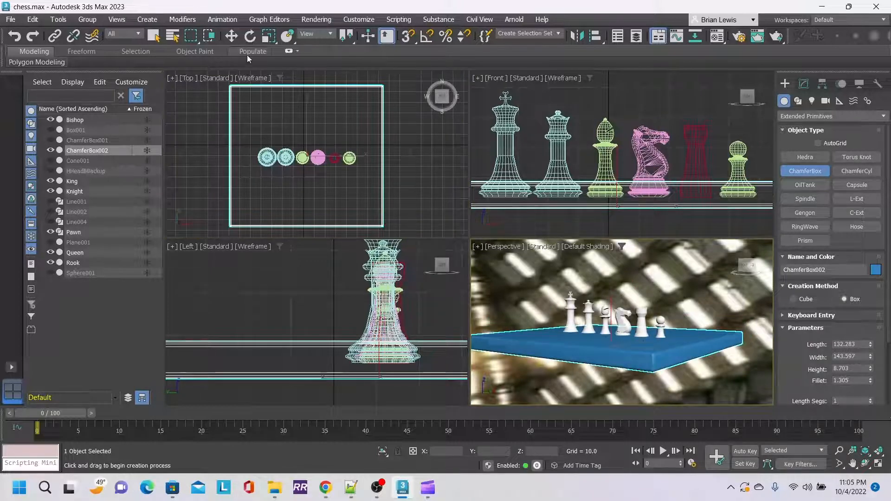
{"action": "left_click", "coordinate": [231, 36]}
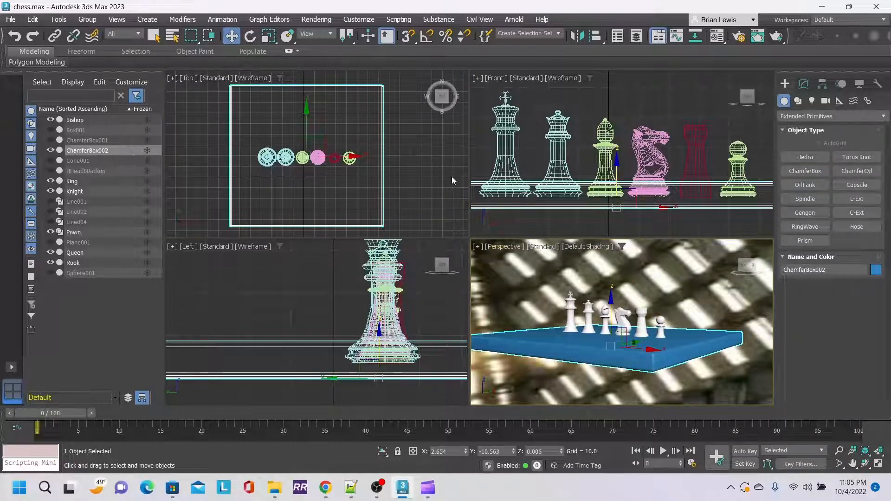
{"action": "middle_click_drag", "start_coordinate": [328, 309], "coordinate": [309, 245]}
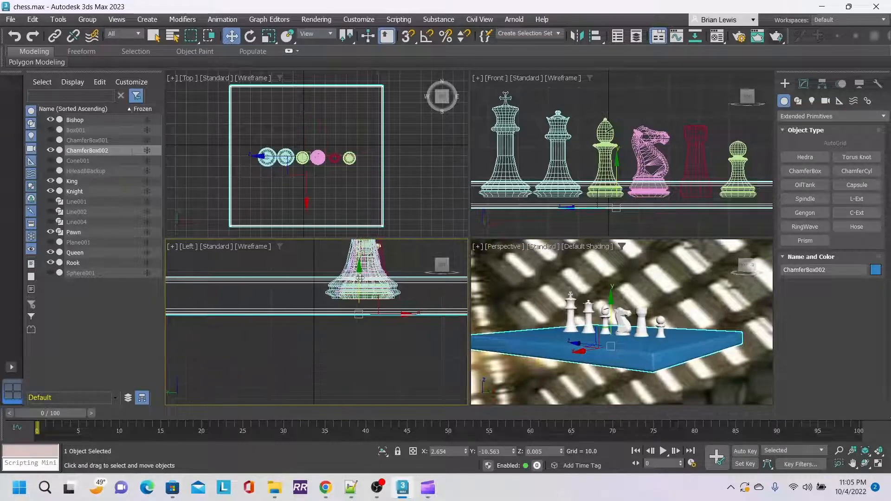
{"action": "left_click_drag", "start_coordinate": [360, 278], "coordinate": [364, 315]}
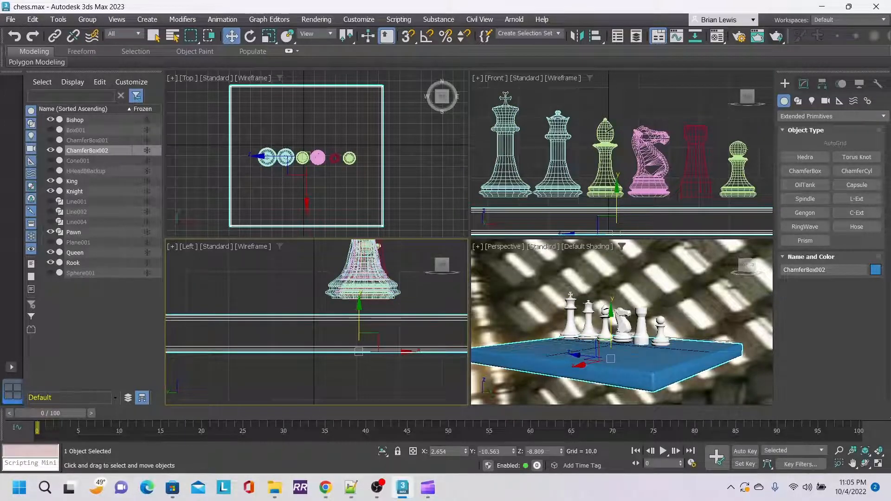
- Select all six chess pieces in the Front view and lower them onto the board's upper surface
{"action": "right_click", "coordinate": [756, 125]}
{"action": "left_click_drag", "start_coordinate": [755, 121], "coordinate": [490, 157]}
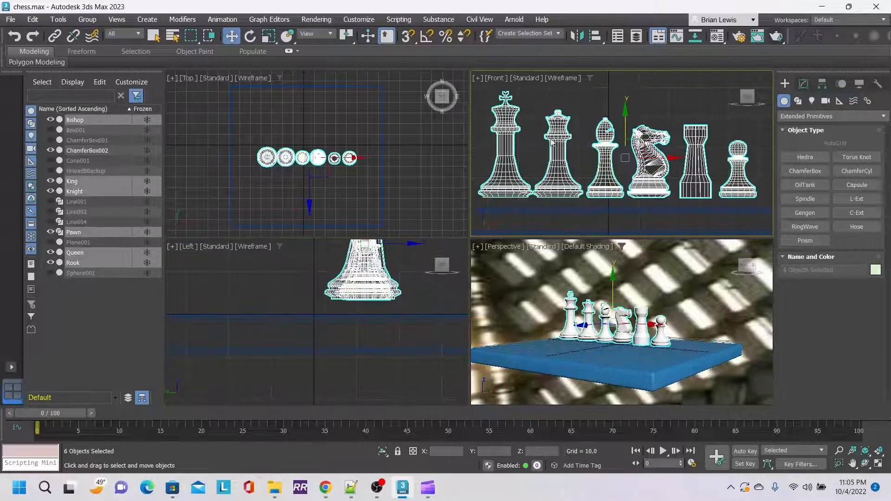
{"action": "left_click_drag", "start_coordinate": [626, 120], "coordinate": [626, 131]}
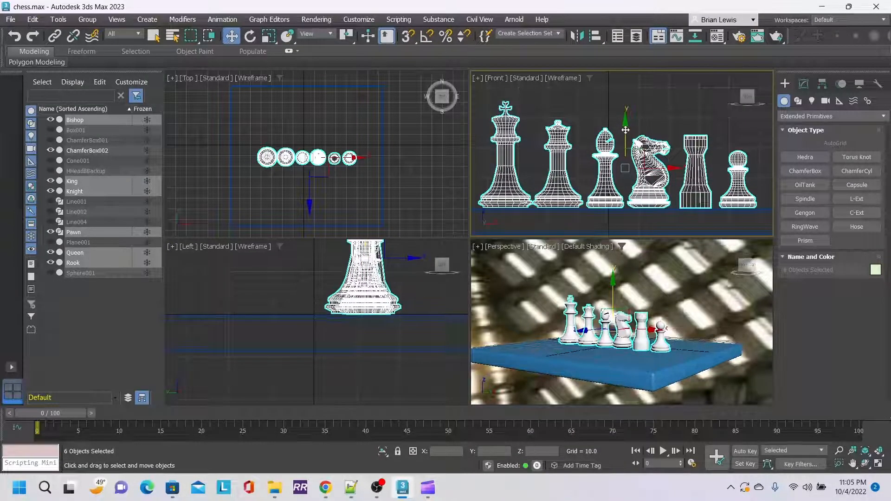
- Select the board and orbit the perspective view to look down on it and the pieces from a higher angle
{"action": "left_click", "coordinate": [625, 363]}
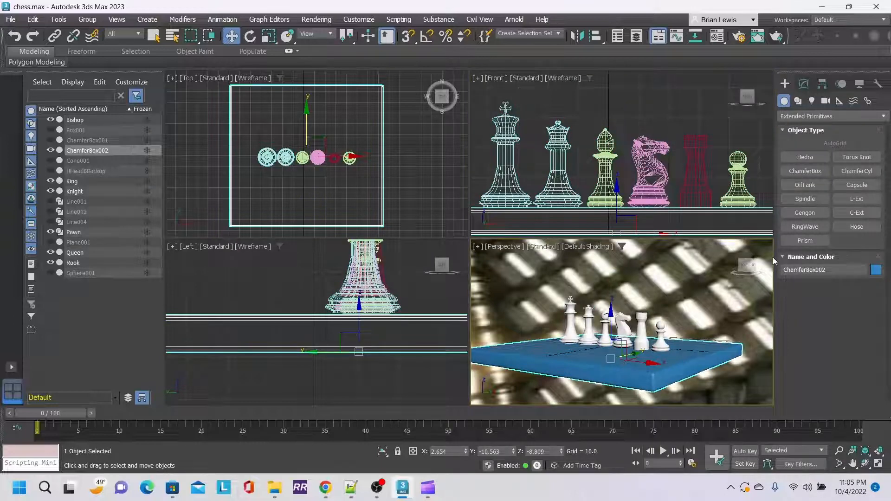
{"action": "middle_click_drag", "start_coordinate": [625, 362], "coordinate": [625, 390], "text": "alt"}
{"action": "left_click_drag", "start_coordinate": [746, 275], "coordinate": [745, 262]}
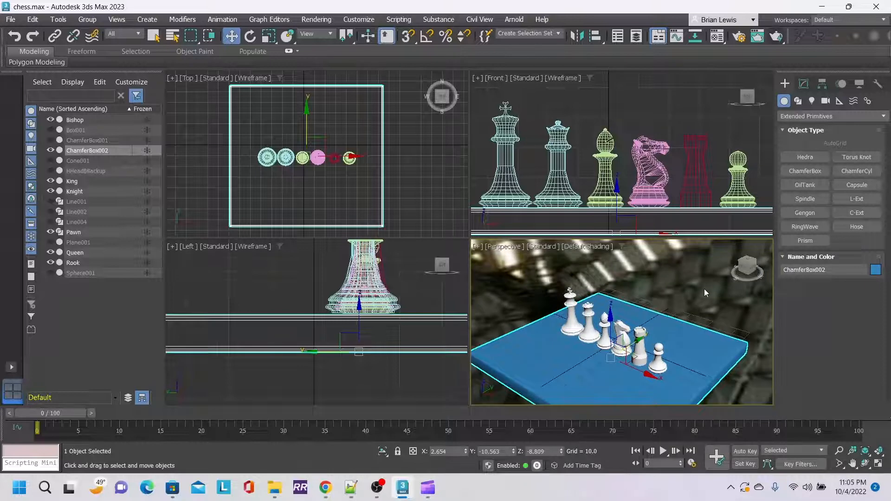
{"action": "middle_click_drag", "start_coordinate": [693, 296], "coordinate": [693, 263]}
{"action": "scroll", "coordinate": [667, 278], "scroll_direction": "up", "scroll_amount": 4}
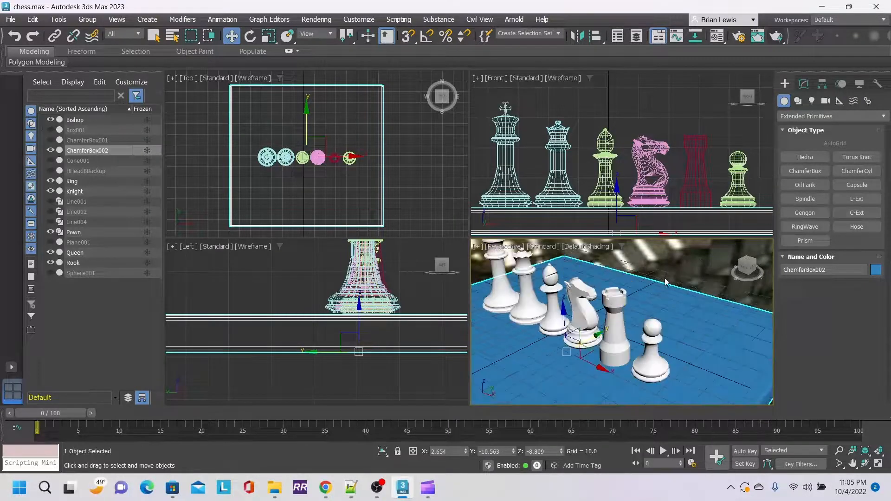
{"action": "scroll", "coordinate": [667, 282], "scroll_direction": "down", "scroll_amount": 5}
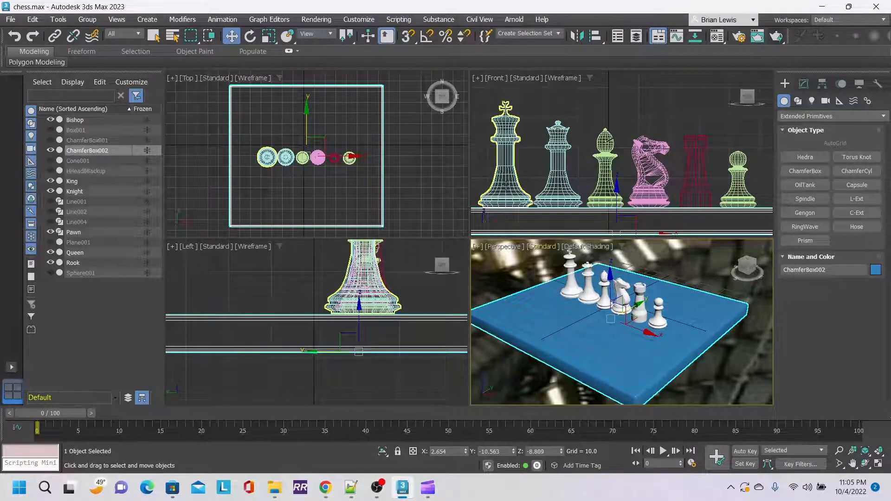
- Apply the Glossy Varnished Wood preset to the unused 07 - Default material in the Material Editor
{"action": "left_click", "coordinate": [718, 36]}
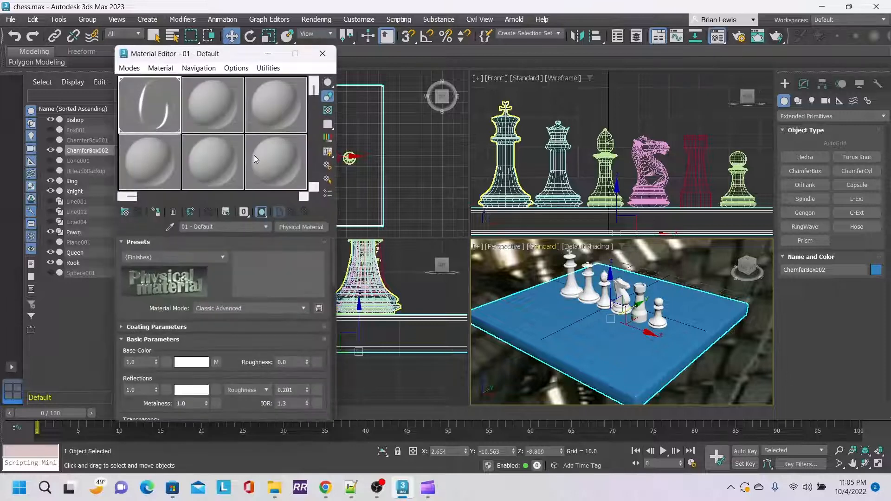
{"action": "left_click", "coordinate": [157, 159]}
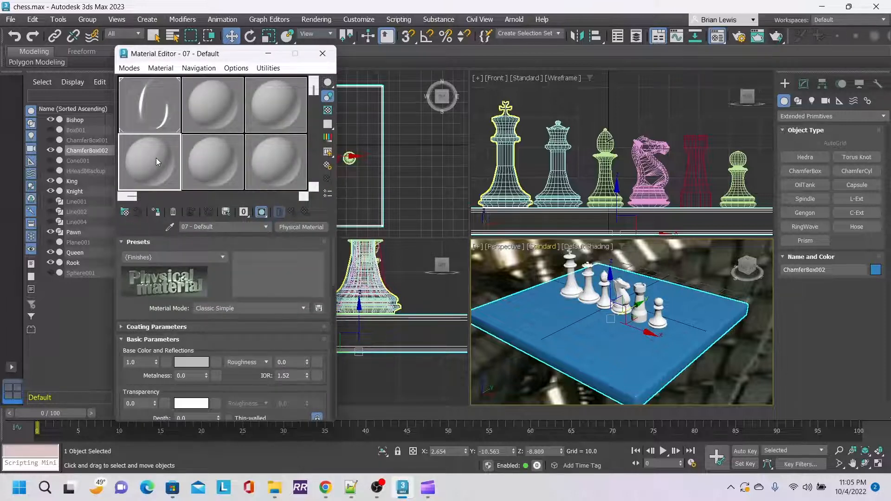
{"action": "left_click", "coordinate": [222, 258]}
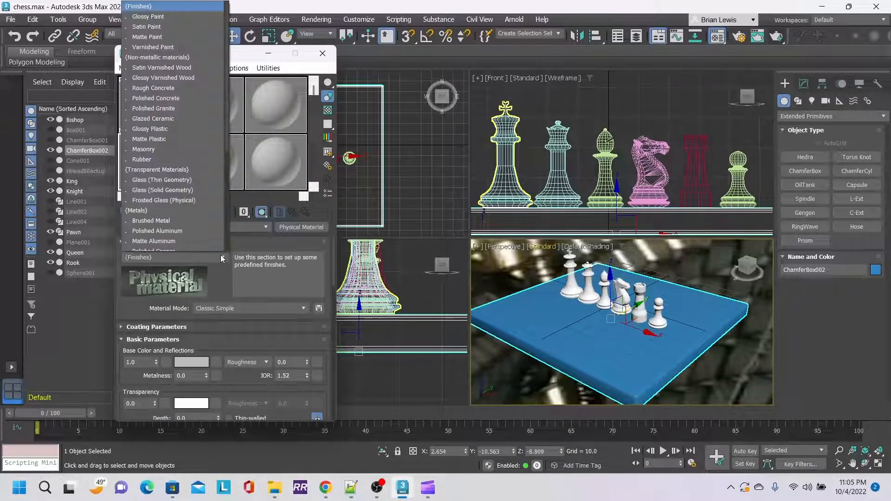
{"action": "scroll", "coordinate": [184, 143], "scroll_direction": "down", "scroll_amount": 1}
{"action": "left_click", "coordinate": [272, 110]}
{"action": "left_click", "coordinate": [233, 101]}
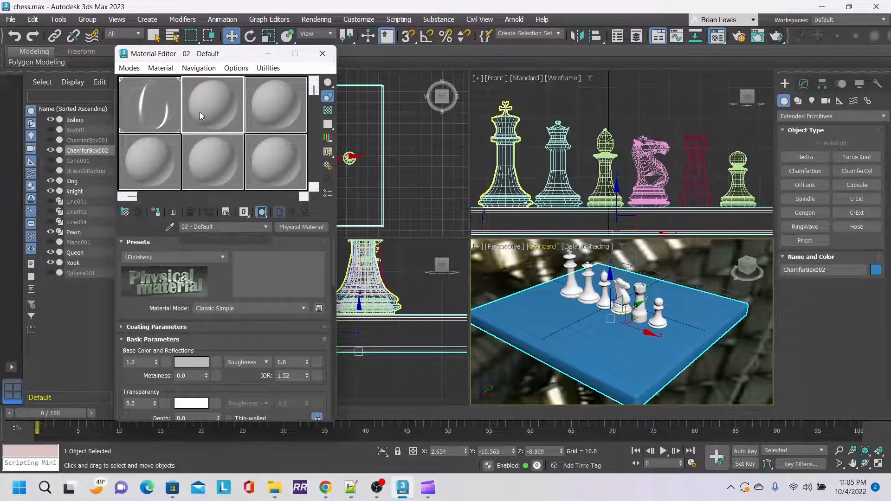
{"action": "left_click", "coordinate": [167, 165]}
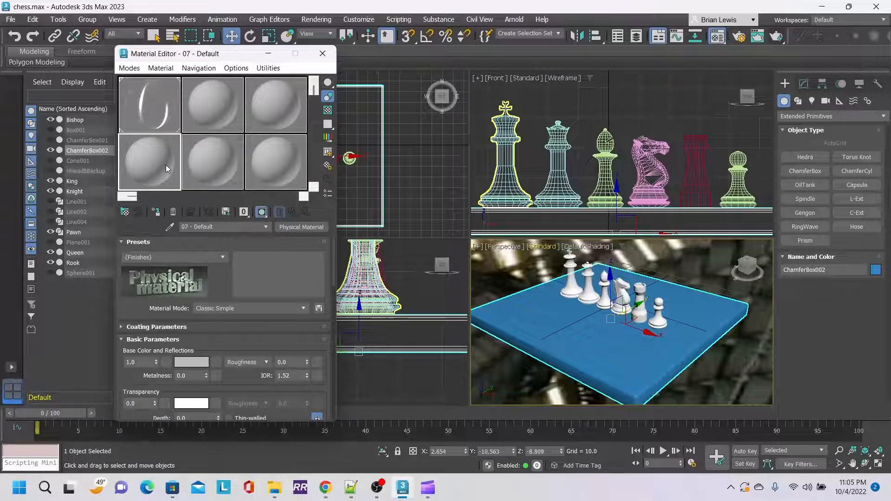
{"action": "left_click", "coordinate": [212, 258]}
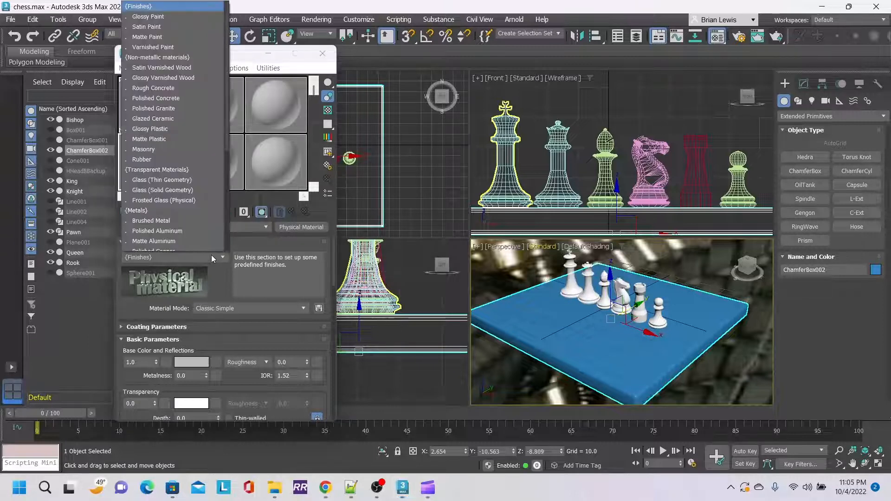
{"action": "scroll", "coordinate": [181, 177], "scroll_direction": "down", "scroll_amount": 2}
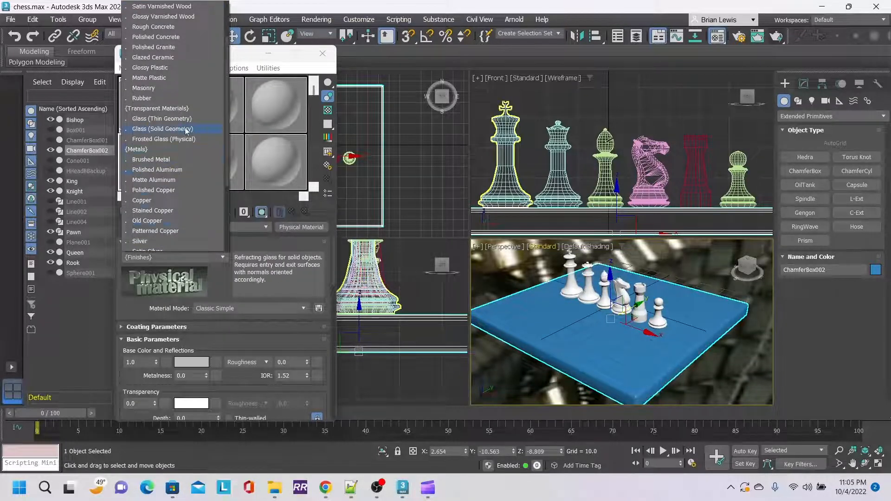
{"action": "scroll", "coordinate": [187, 107], "scroll_direction": "up", "scroll_amount": 2}
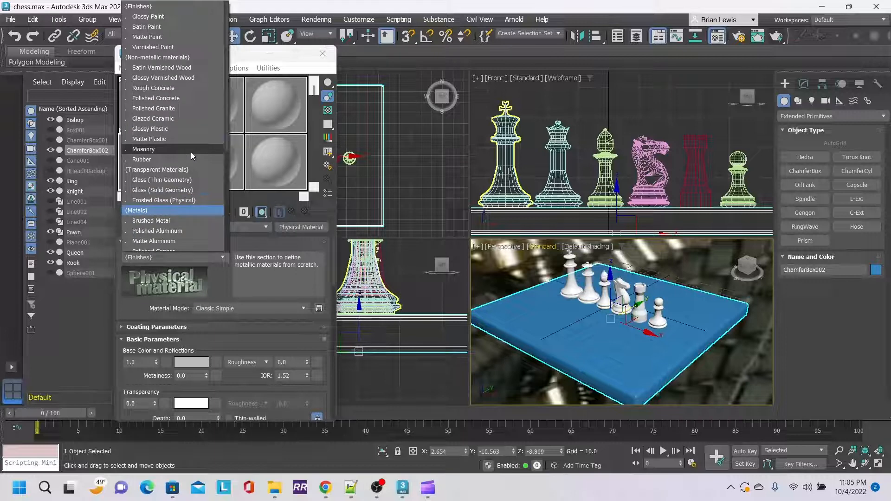
{"action": "left_click", "coordinate": [188, 78]}
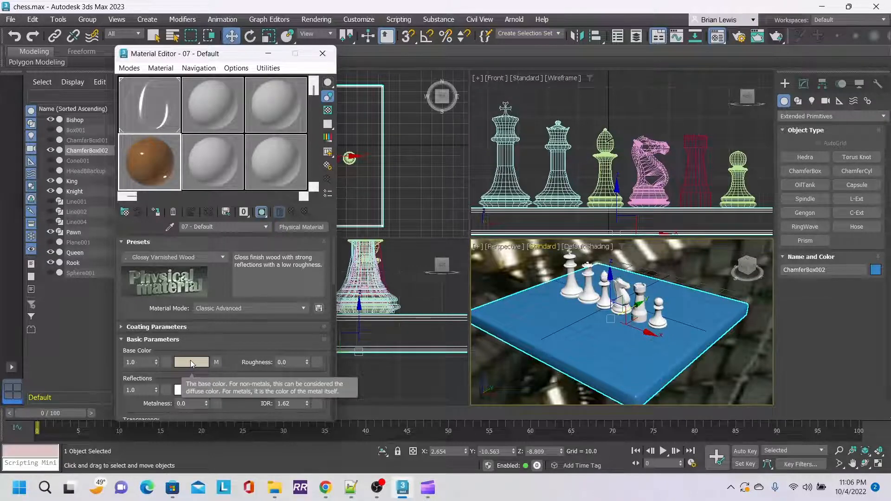
- Open the varnished wood bitmap feeding the material's base color map and assign the material to the selected board
{"action": "left_click", "coordinate": [216, 363]}
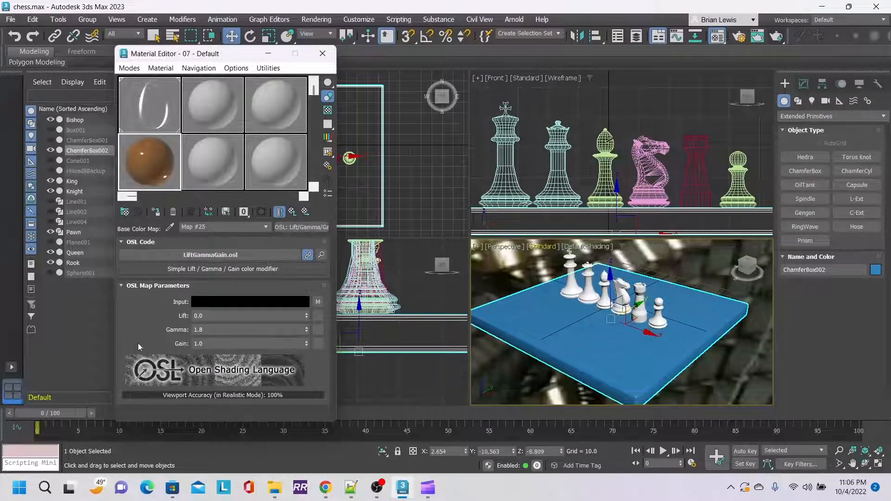
{"action": "left_click", "coordinate": [318, 303]}
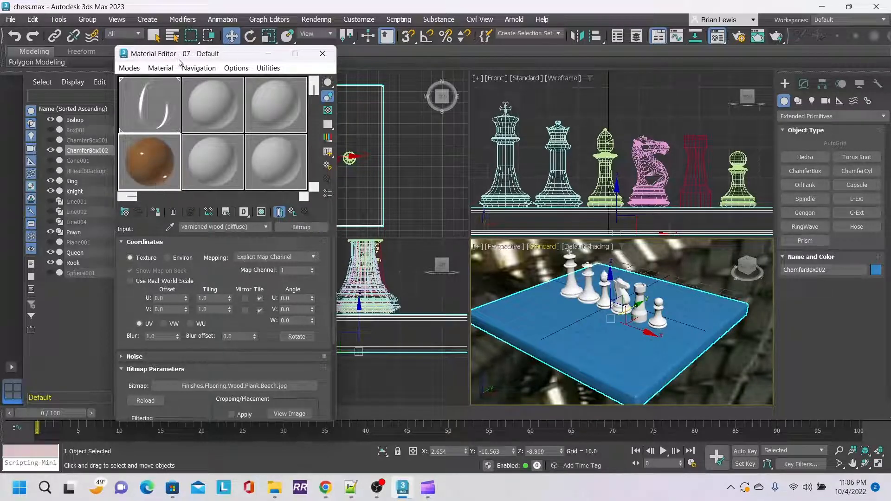
{"action": "left_click", "coordinate": [161, 70]}
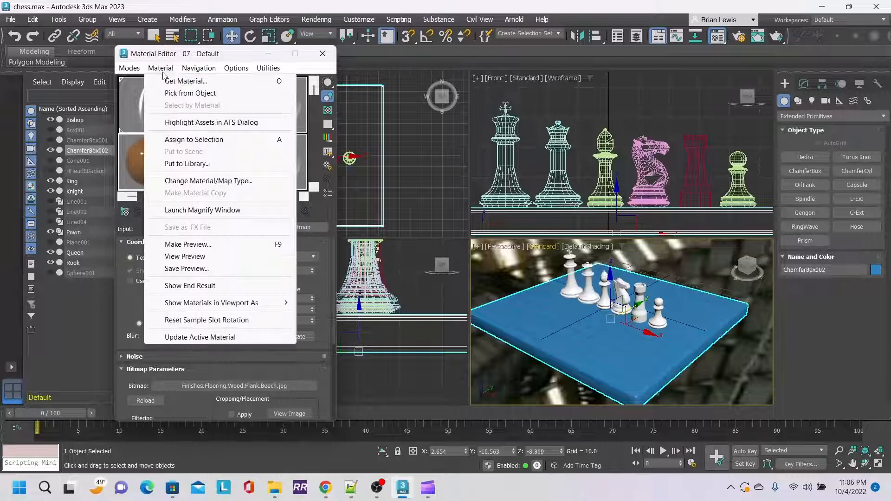
{"action": "left_click", "coordinate": [192, 141]}
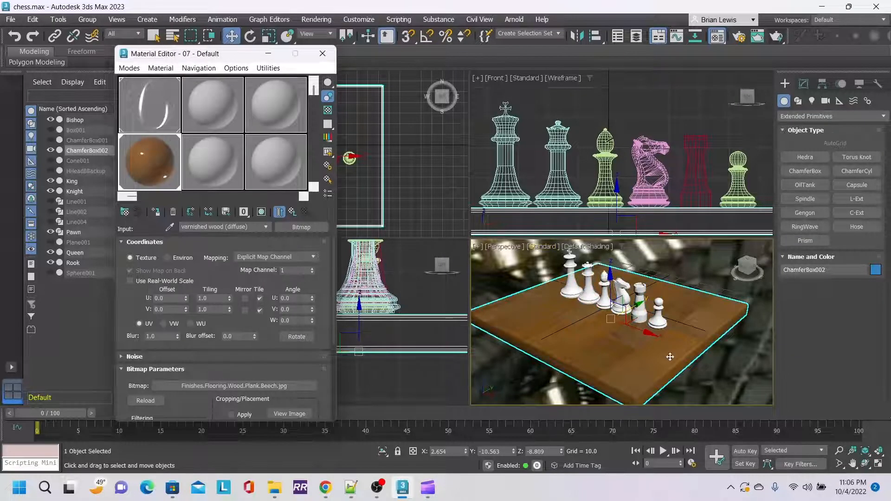
- Render the perspective view of the pieces on the wooden board and close the rendered image
{"action": "left_click", "coordinate": [783, 36]}
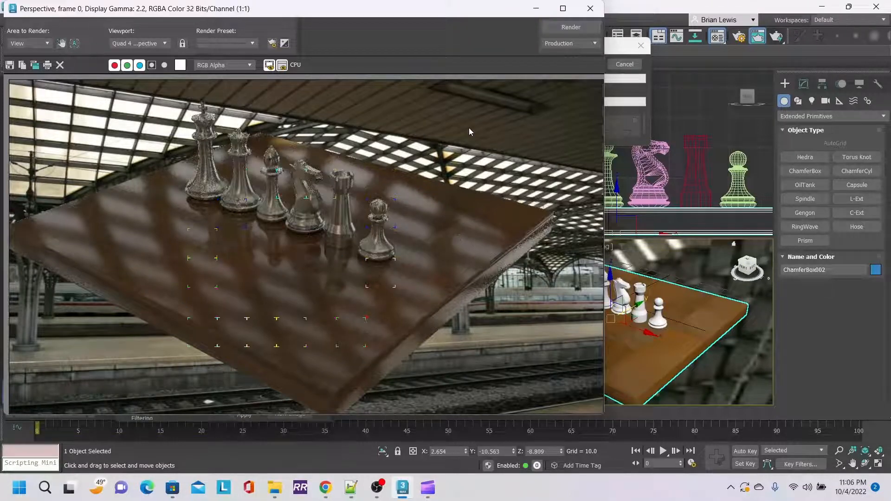
{"action": "left_click", "coordinate": [591, 8]}
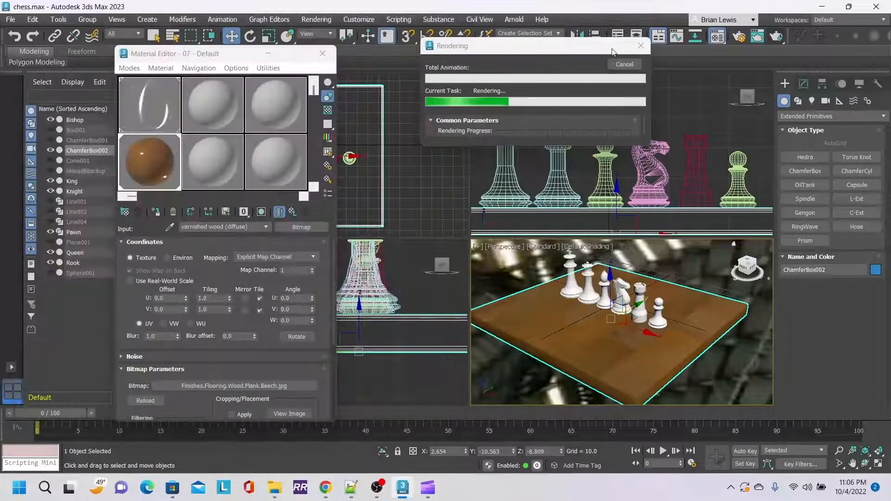
- Replace the board material's wood bitmap with Chessboard.jpg from the Pictures library, and render the perspective view to check it
{"action": "left_click", "coordinate": [254, 386]}
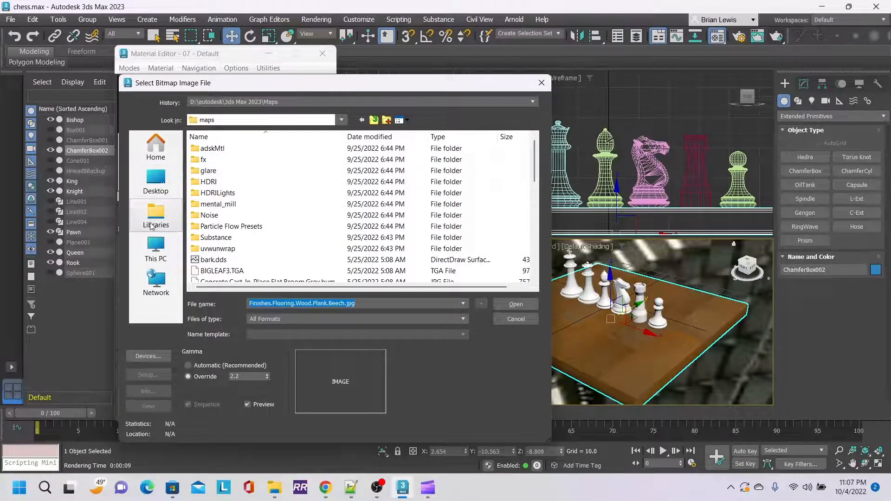
{"action": "left_click", "coordinate": [159, 250]}
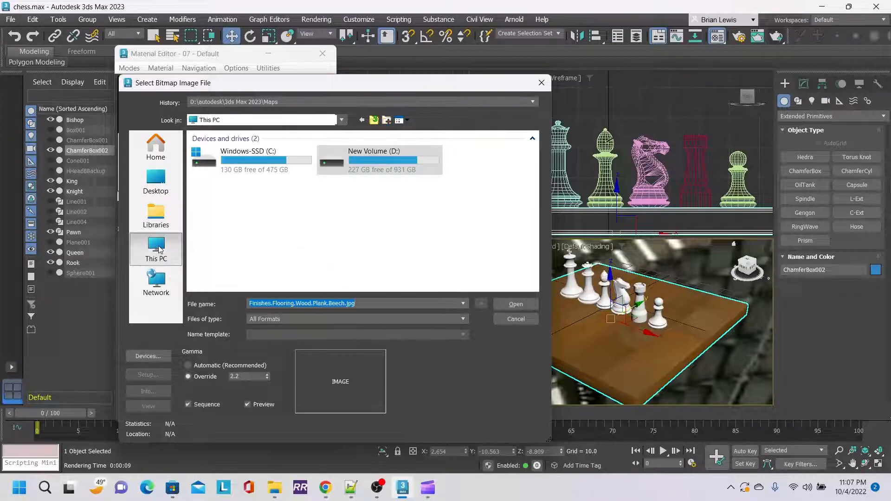
{"action": "left_click", "coordinate": [156, 215]}
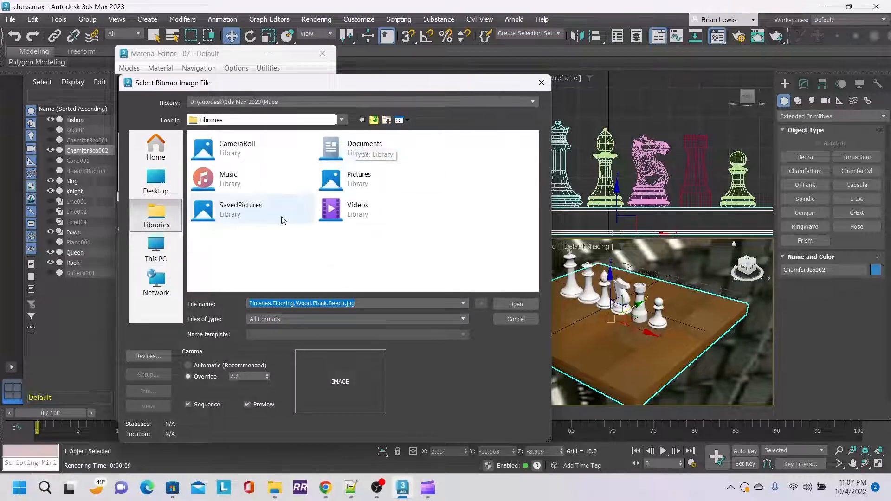
{"action": "left_click", "coordinate": [159, 255]}
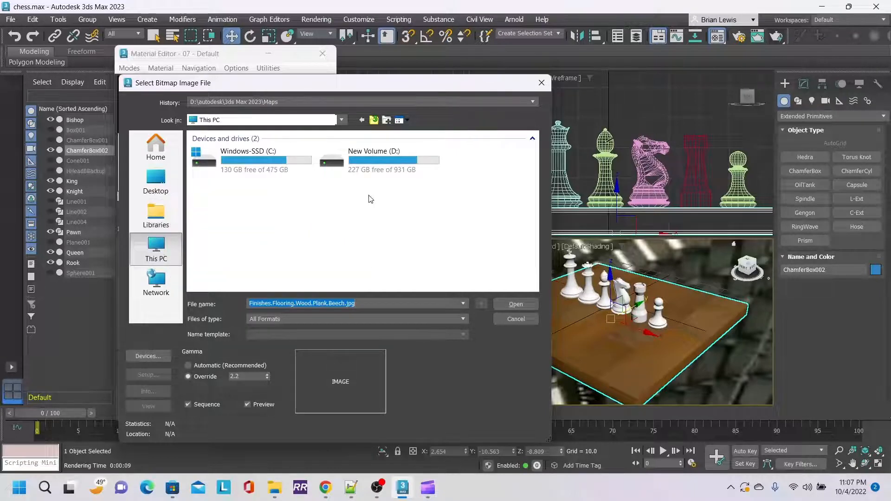
{"action": "left_click", "coordinate": [158, 219]}
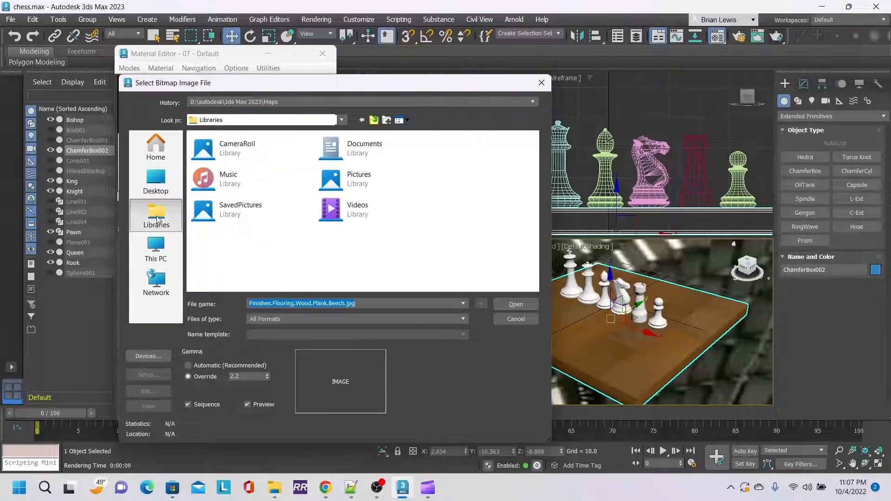
{"action": "double_click", "coordinate": [330, 177]}
{"action": "scroll", "coordinate": [477, 212], "scroll_direction": "down", "scroll_amount": 10}
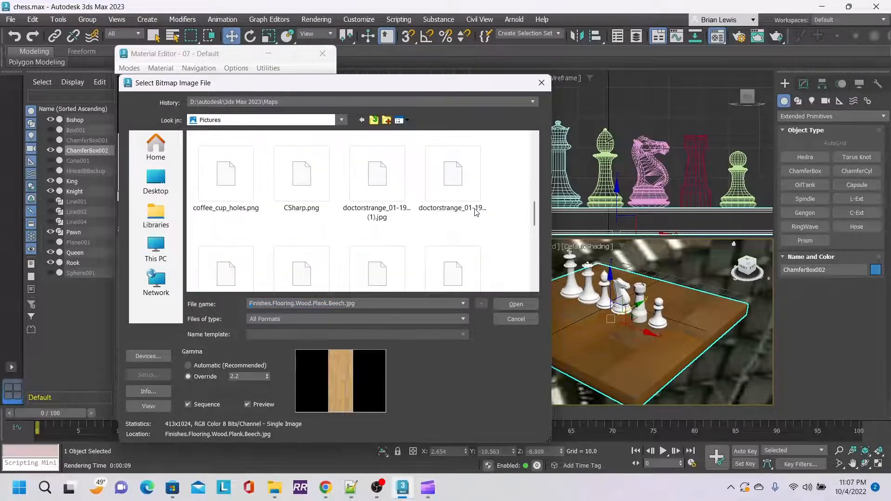
{"action": "scroll", "coordinate": [506, 201], "scroll_direction": "up", "scroll_amount": 10}
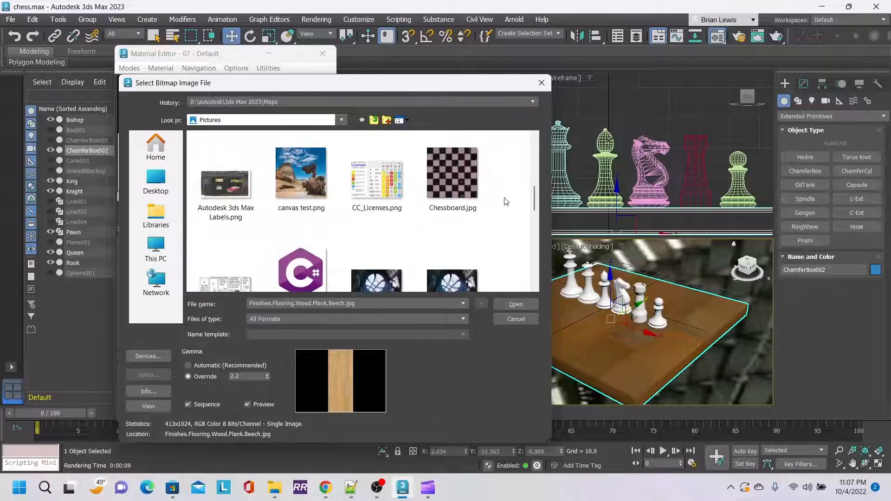
{"action": "left_click", "coordinate": [445, 173]}
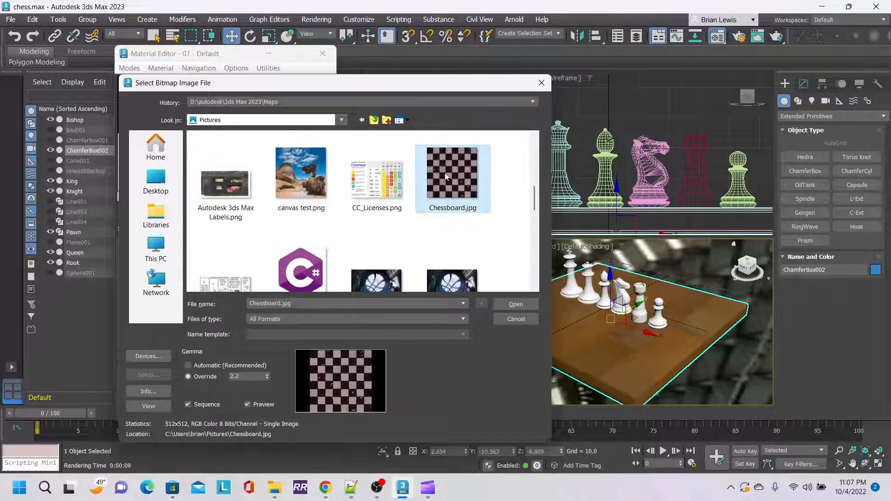
{"action": "left_click", "coordinate": [509, 308]}
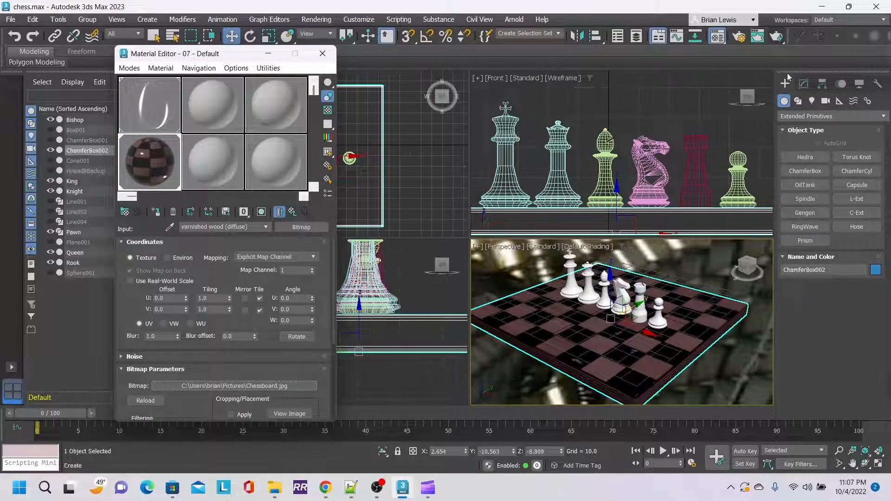
{"action": "left_click", "coordinate": [776, 36]}
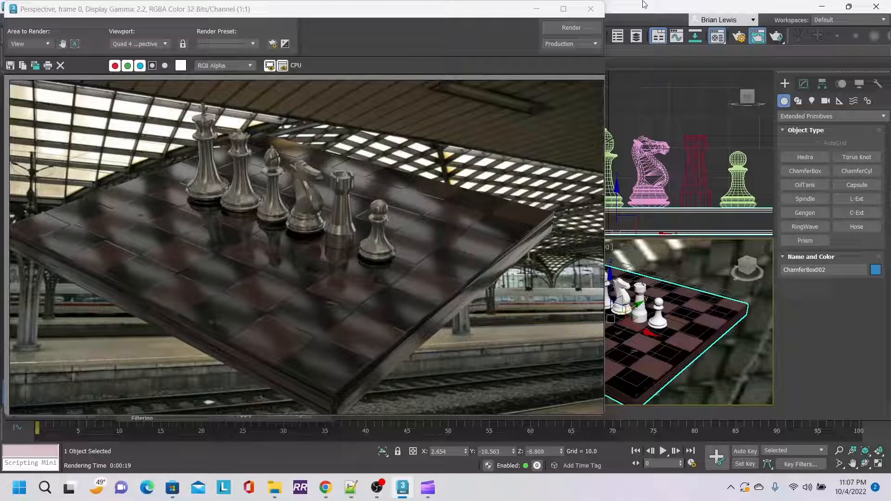
{"action": "left_click", "coordinate": [591, 8]}
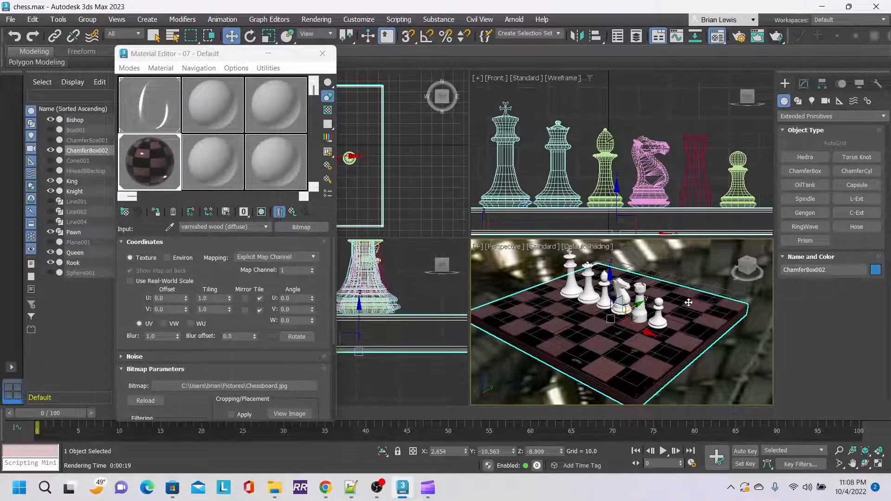
- Set the board's length and width to 150 and its height to 8
{"action": "left_click", "coordinate": [804, 85]}
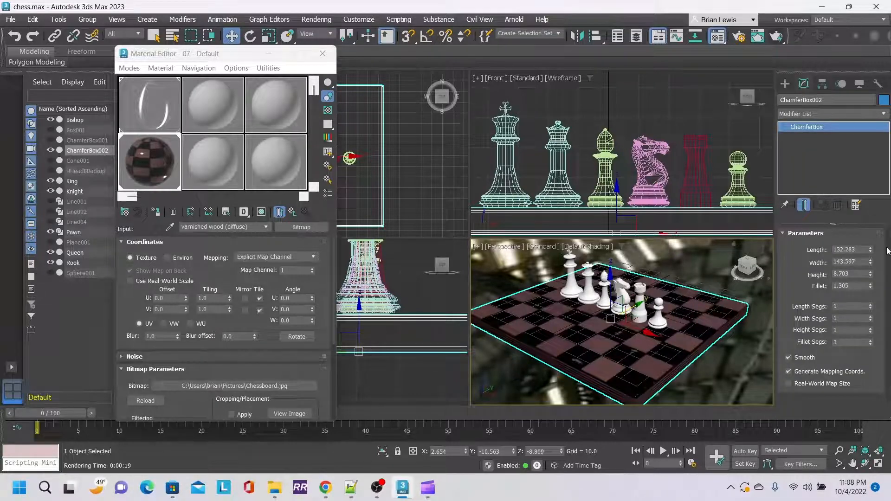
{"action": "left_click", "coordinate": [851, 246]}
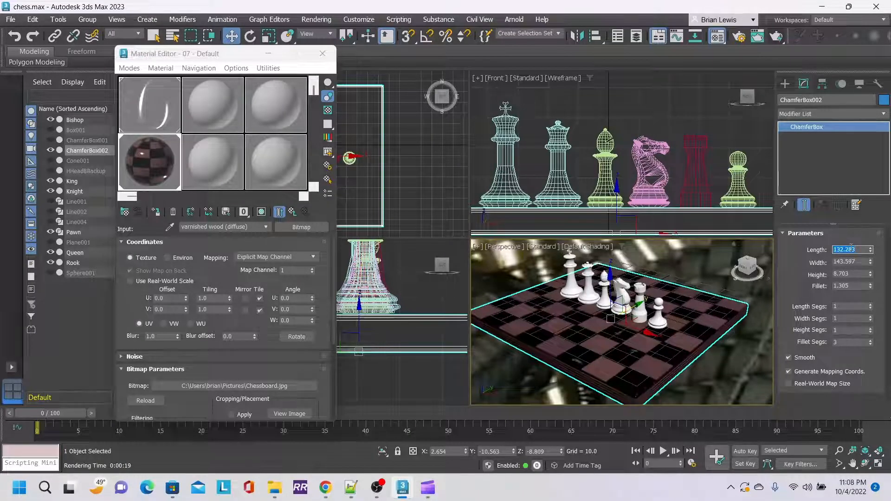
{"action": "type", "text": "150"}
{"action": "key", "text": "Tab"}
{"action": "type", "text": "250"}
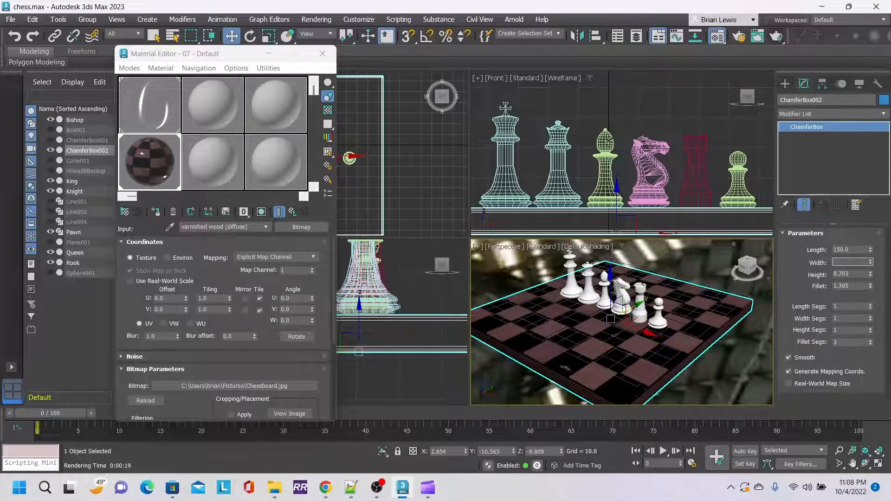
{"action": "key", "text": "Tab"}
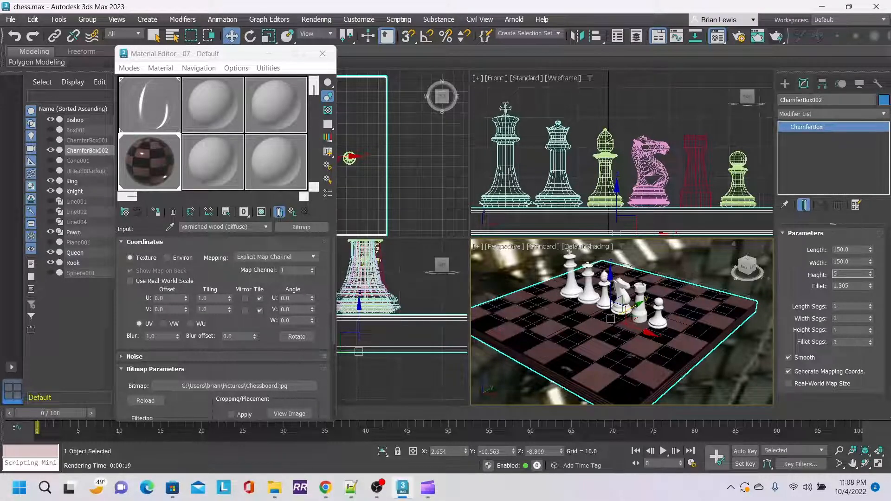
{"action": "key", "text": "Return"}
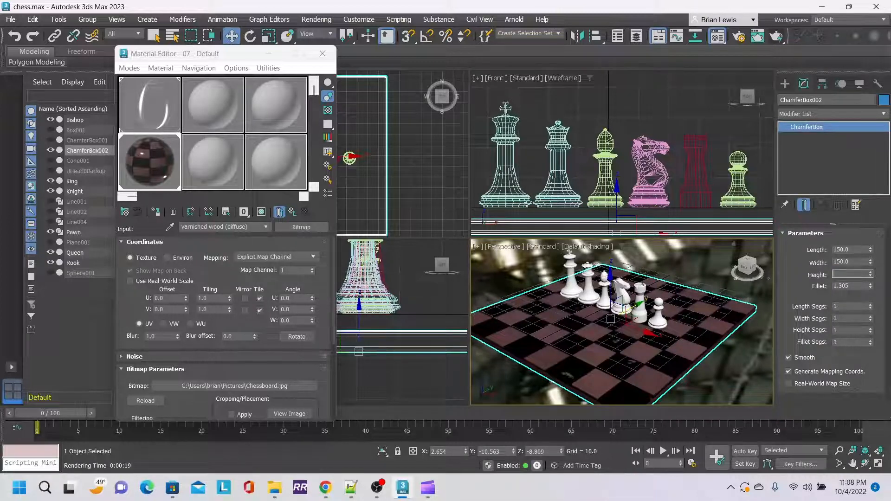
{"action": "key", "text": "Return"}
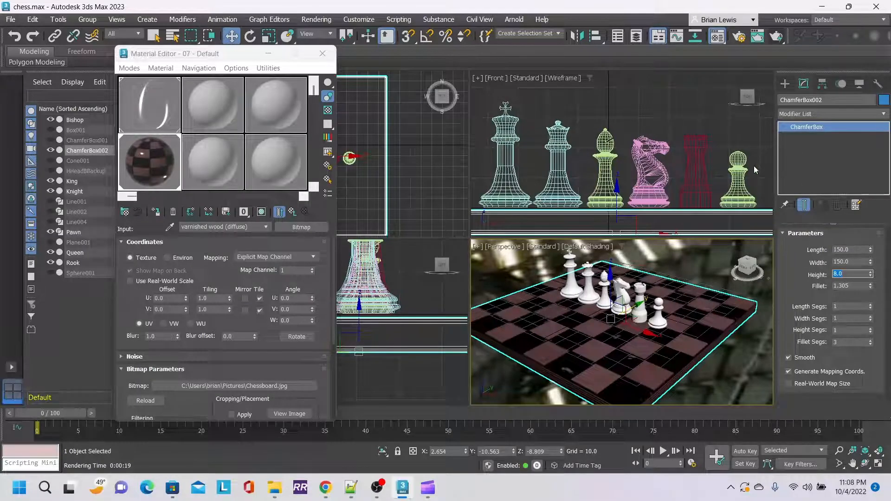
- Raise the board by about 0.9 units in the front view so its upper surface meets the bases of the pieces
{"action": "middle_click_drag", "start_coordinate": [719, 165], "coordinate": [696, 120]}
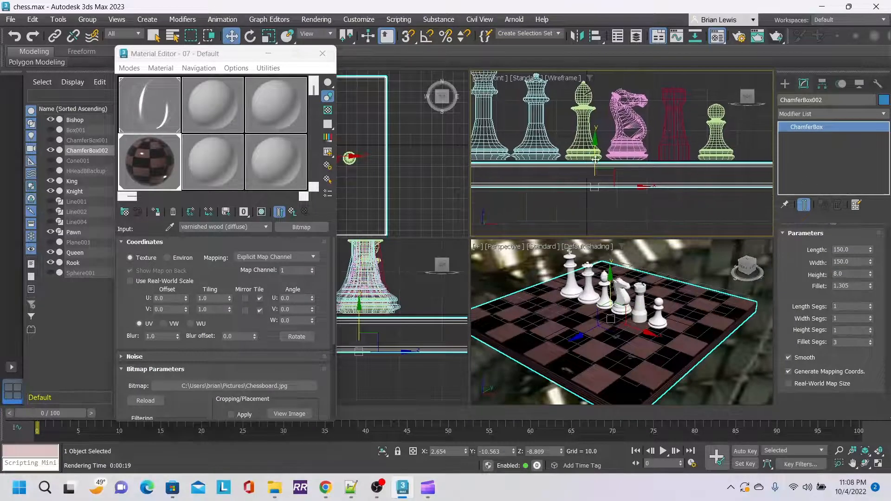
{"action": "scroll", "coordinate": [594, 161], "scroll_direction": "up", "scroll_amount": 5}
{"action": "left_click_drag", "start_coordinate": [596, 199], "coordinate": [599, 192]}
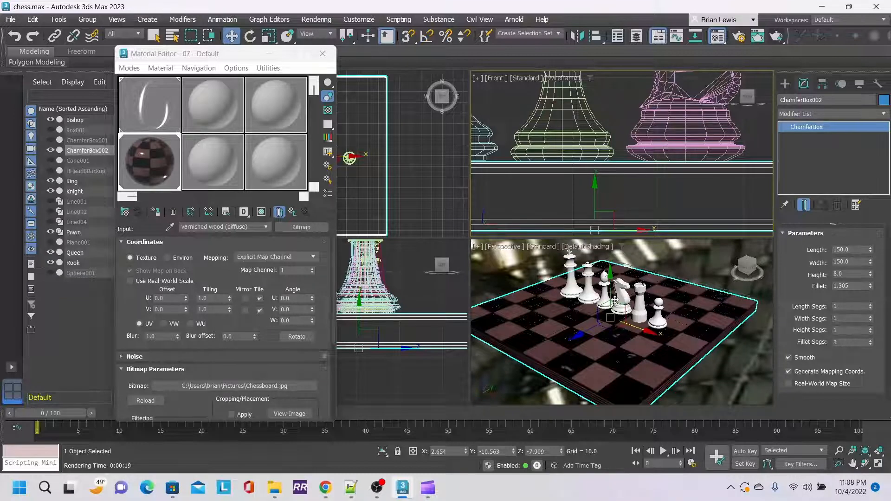
- Add a UVW Map modifier to the board and an Unwrap UVW modifier above it
{"action": "scroll", "coordinate": [615, 300], "scroll_direction": "down", "scroll_amount": 4}
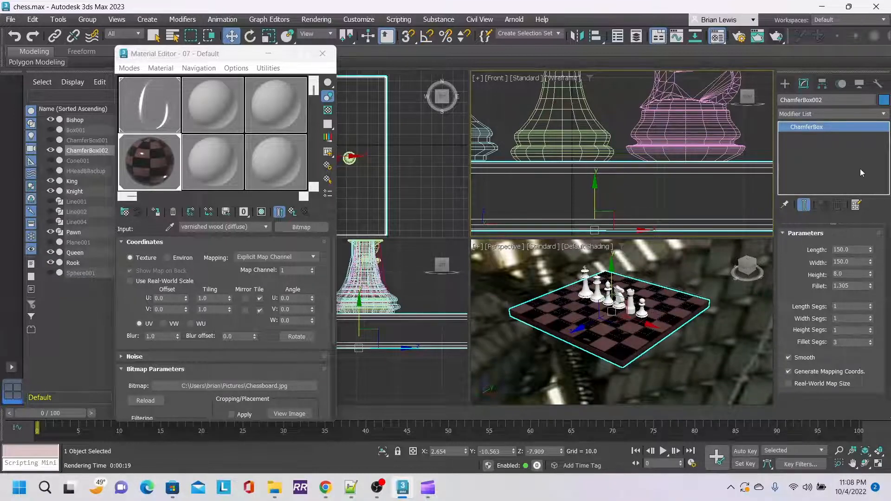
{"action": "left_click", "coordinate": [882, 115]}
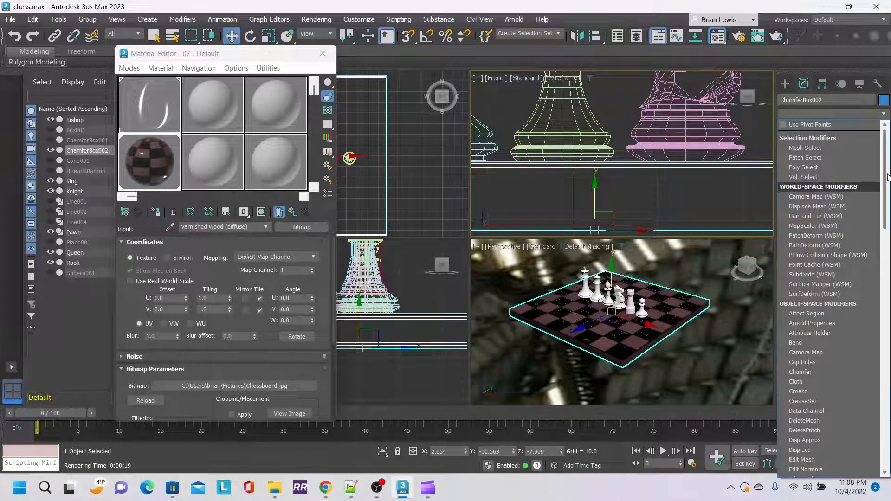
{"action": "left_click_drag", "start_coordinate": [888, 176], "coordinate": [889, 448]}
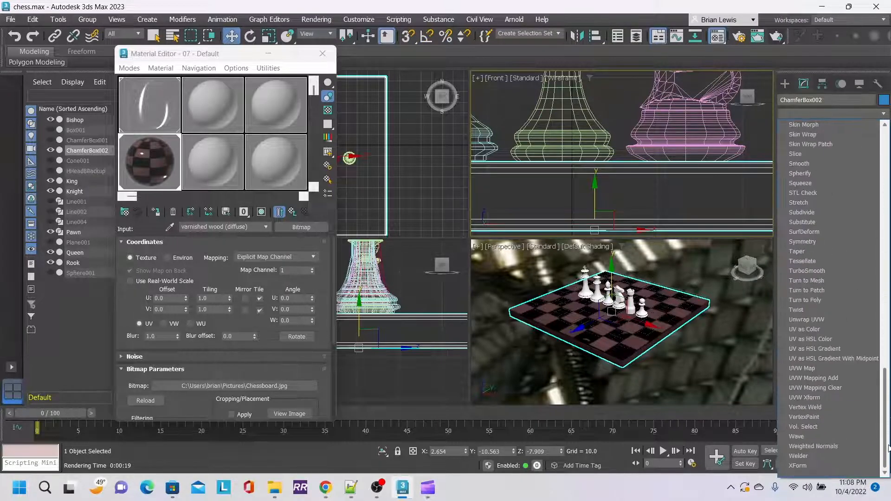
{"action": "left_click", "coordinate": [823, 367]}
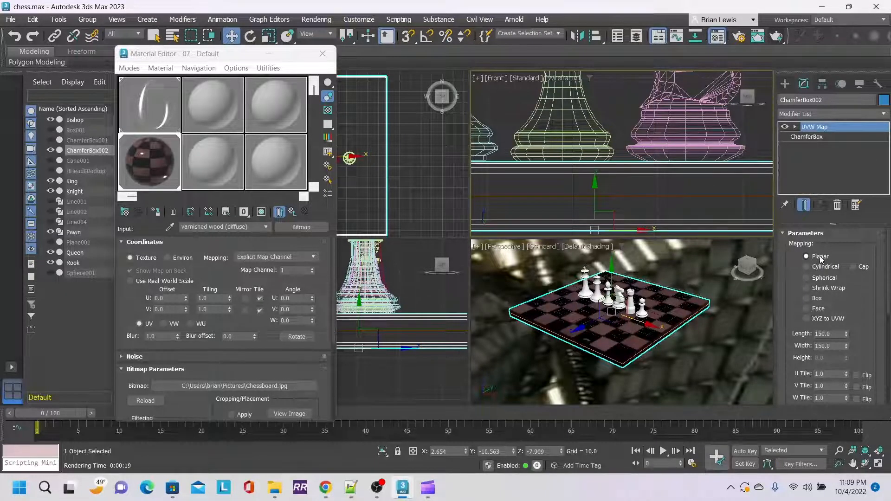
{"action": "left_click", "coordinate": [883, 114]}
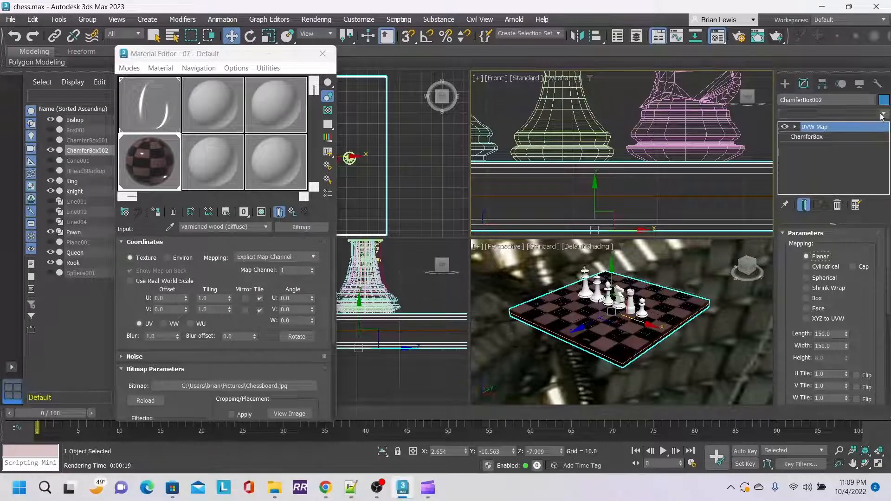
{"action": "scroll", "coordinate": [886, 148], "scroll_direction": "down", "scroll_amount": 3}
{"action": "scroll", "coordinate": [885, 148], "scroll_direction": "down", "scroll_amount": 20}
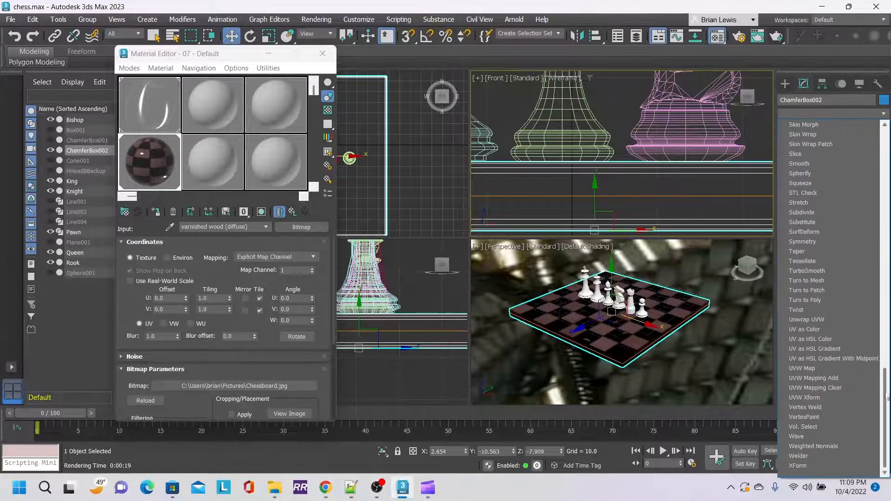
{"action": "left_click", "coordinate": [824, 321]}
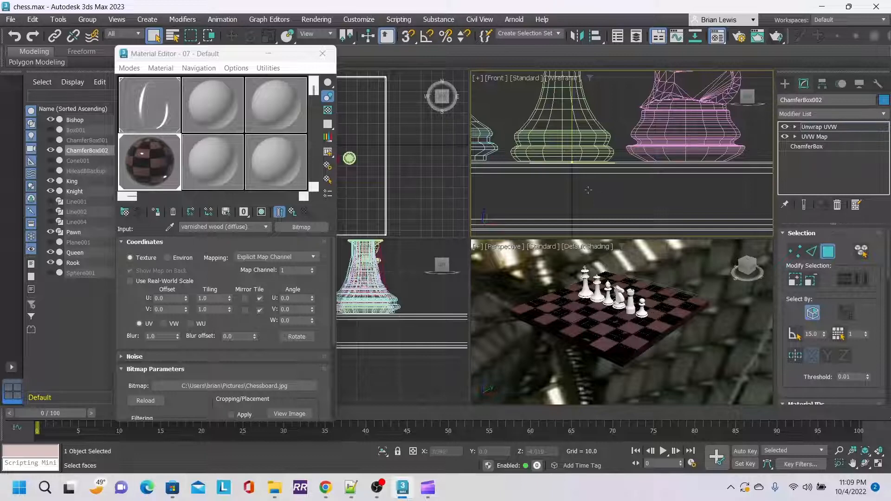
- Close the Material Editor and open the board's UV editor with the Chessboard.jpg diffuse texture as its background
{"action": "left_click", "coordinate": [322, 53]}
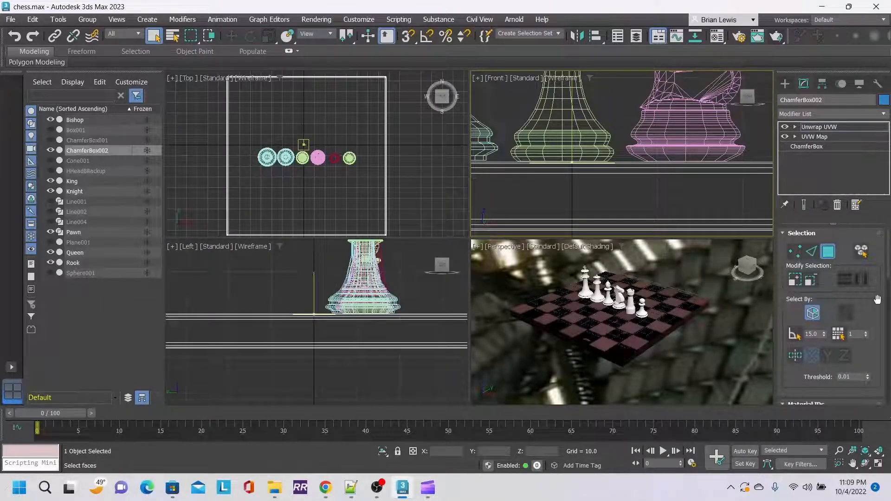
{"action": "scroll", "coordinate": [878, 299], "scroll_direction": "down", "scroll_amount": 5}
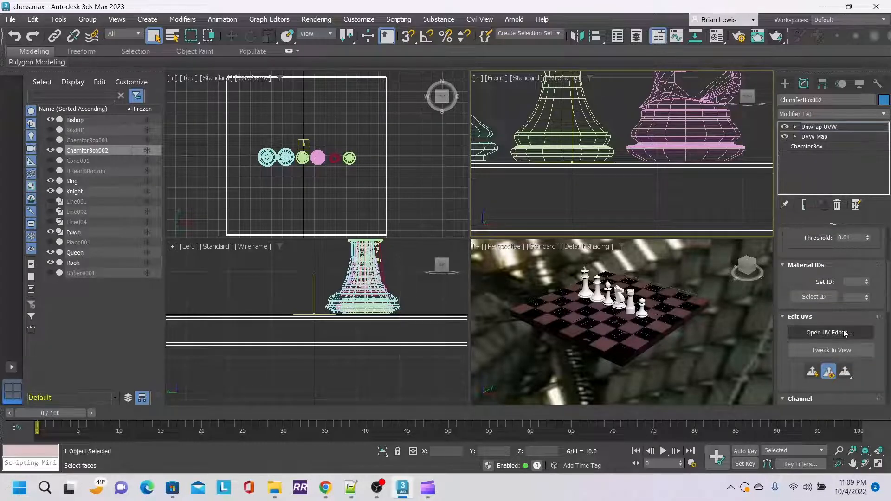
{"action": "left_click", "coordinate": [845, 333]}
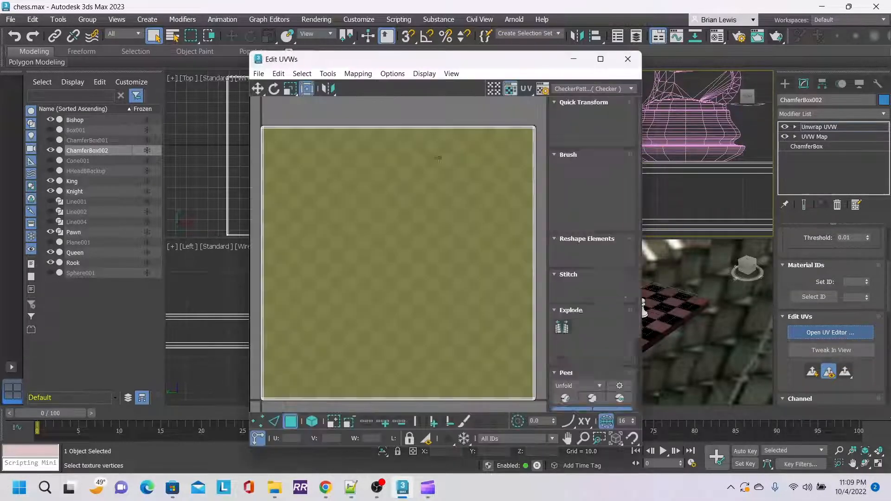
{"action": "left_click_drag", "start_coordinate": [402, 62], "coordinate": [288, 33]}
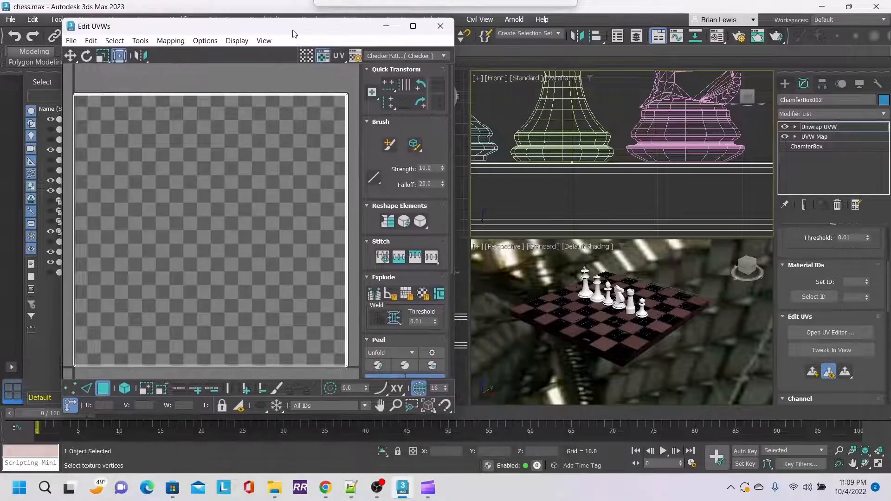
{"action": "left_click", "coordinate": [417, 57]}
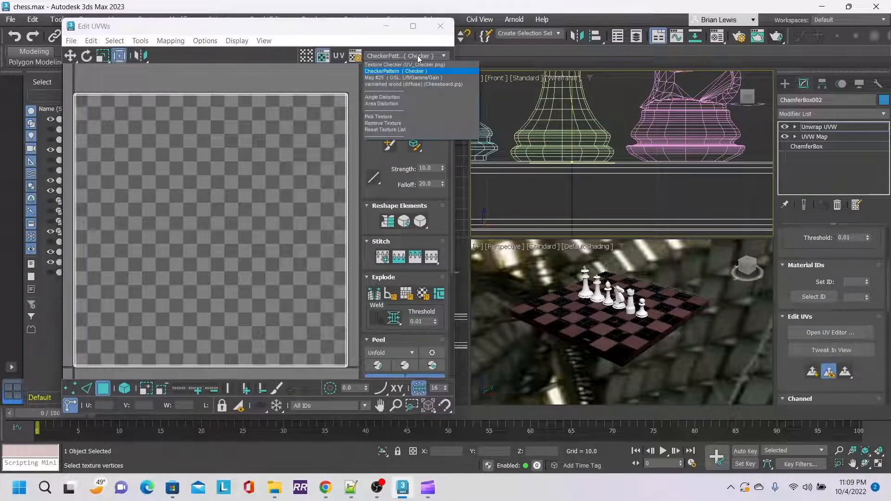
{"action": "left_click", "coordinate": [447, 85]}
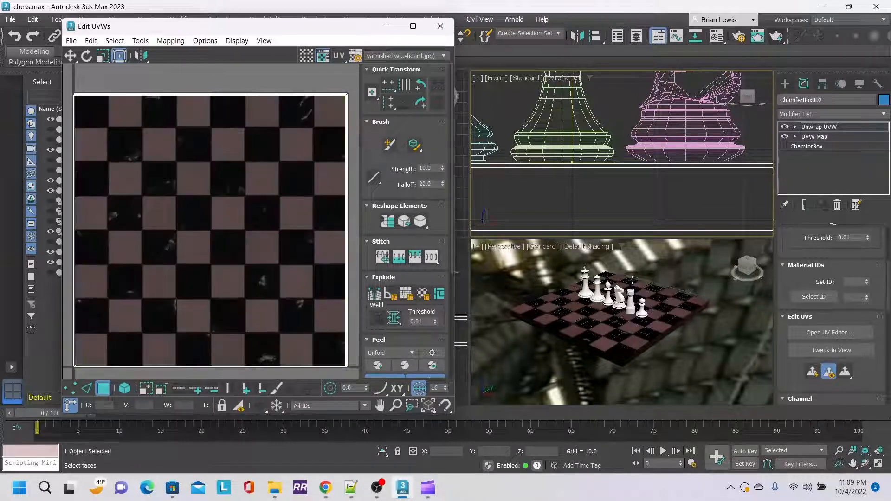
- Break the board's top face from the rest of the UVs and move it off to the side of the chessboard image
{"action": "left_click", "coordinate": [603, 314]}
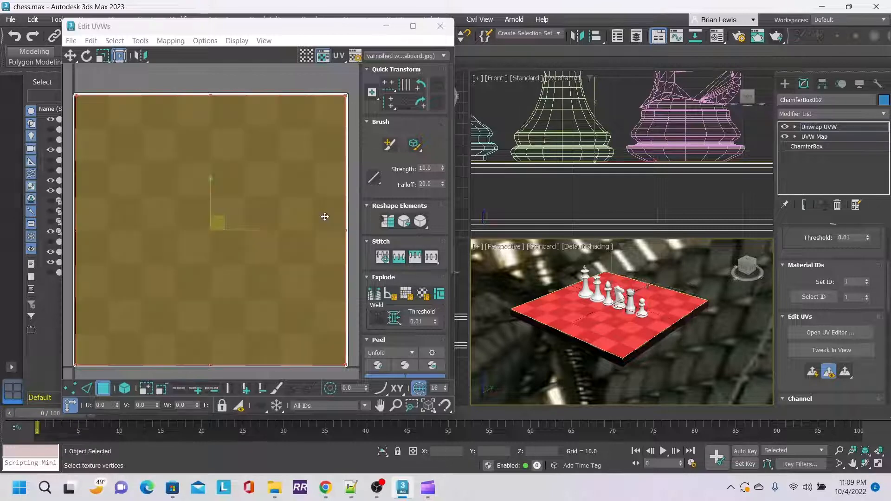
{"action": "key", "text": "1"}
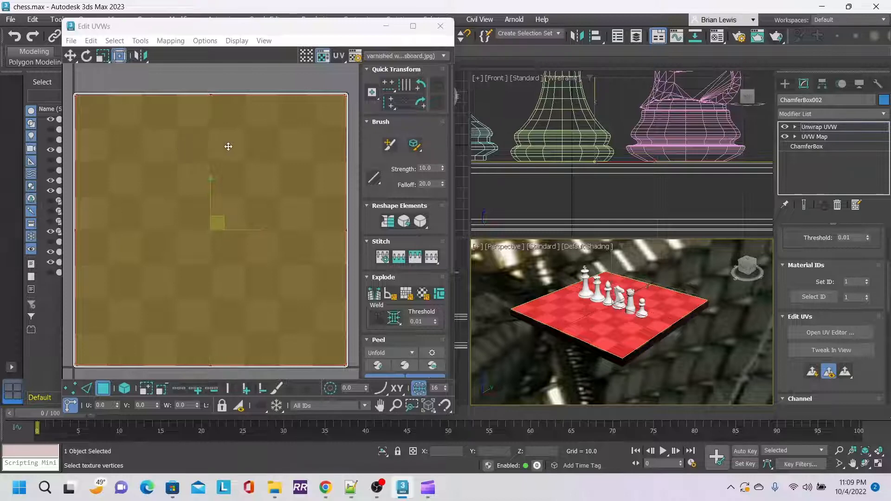
{"action": "right_click", "coordinate": [195, 142]}
{"action": "left_click", "coordinate": [186, 173]}
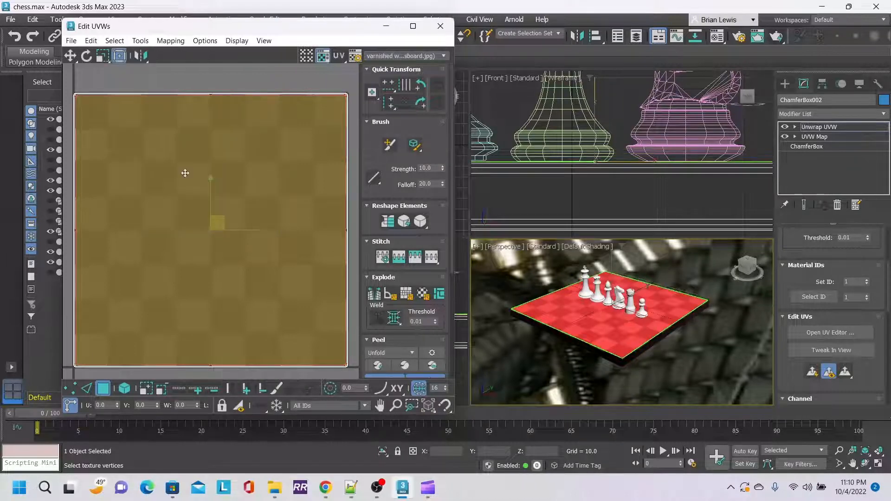
{"action": "left_click_drag", "start_coordinate": [427, 174], "coordinate": [436, 167]}
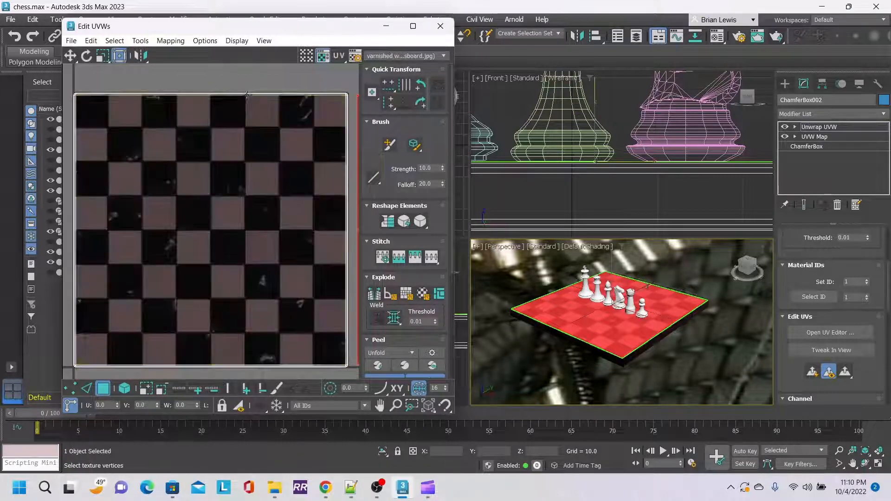
- Scale all the remaining UV faces down to about one chessboard square and place them over a black square near the image's centre
{"action": "left_click", "coordinate": [252, 76]}
{"action": "left_click", "coordinate": [242, 162]}
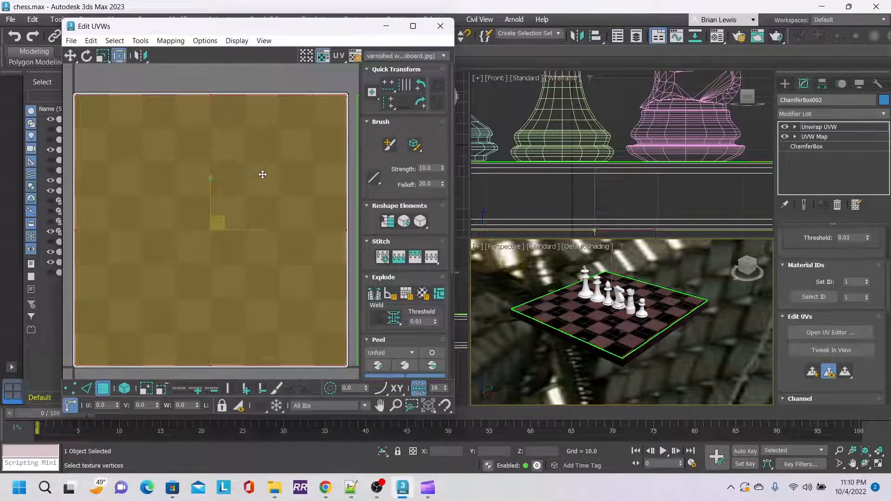
{"action": "left_click_drag", "start_coordinate": [261, 174], "coordinate": [233, 178]}
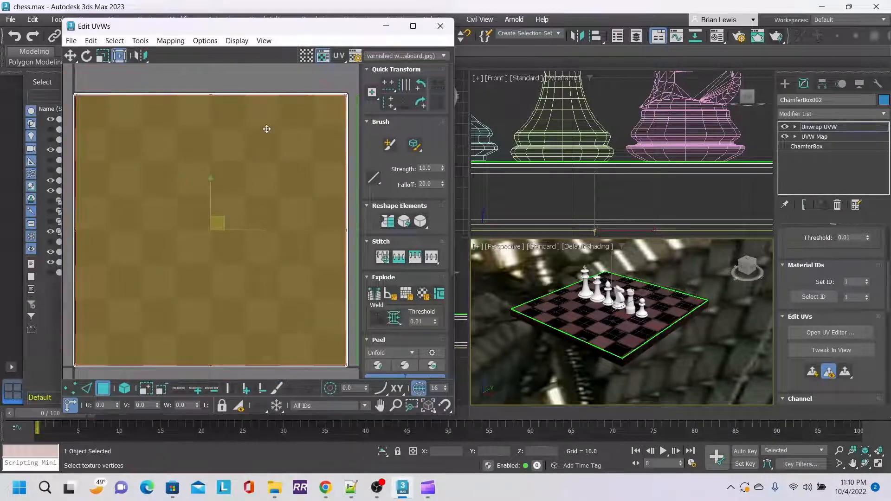
{"action": "left_click", "coordinate": [92, 92]}
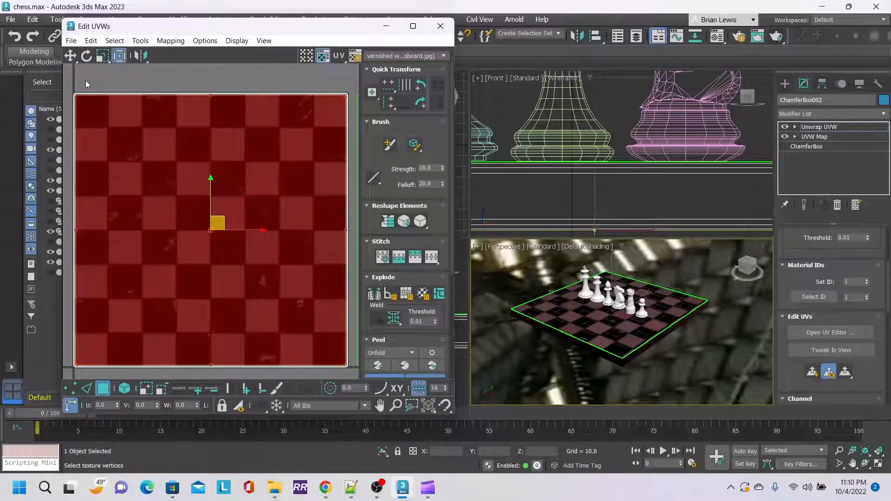
{"action": "left_click", "coordinate": [99, 58]}
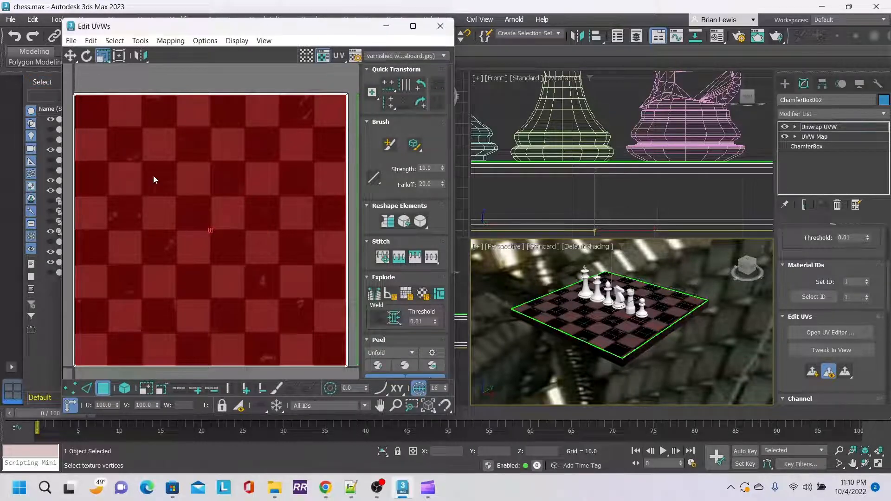
{"action": "left_click_drag", "start_coordinate": [65, 80], "coordinate": [351, 374]}
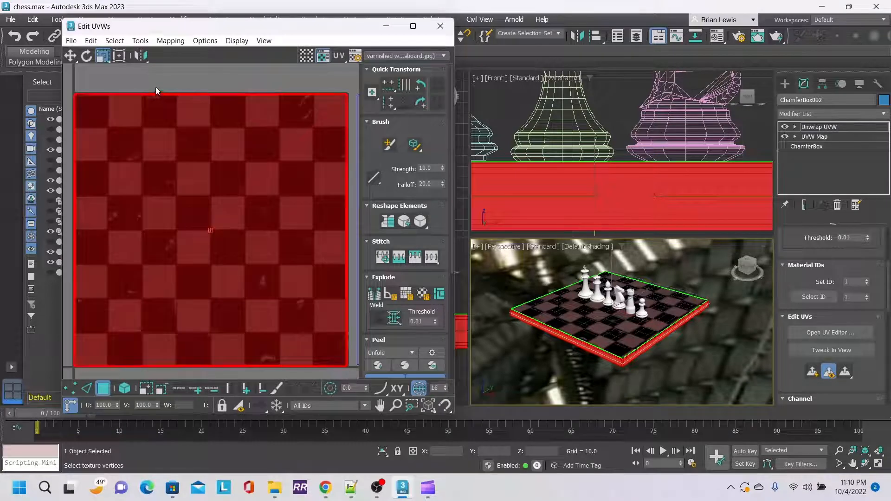
{"action": "left_click_drag", "start_coordinate": [203, 122], "coordinate": [229, 497]}
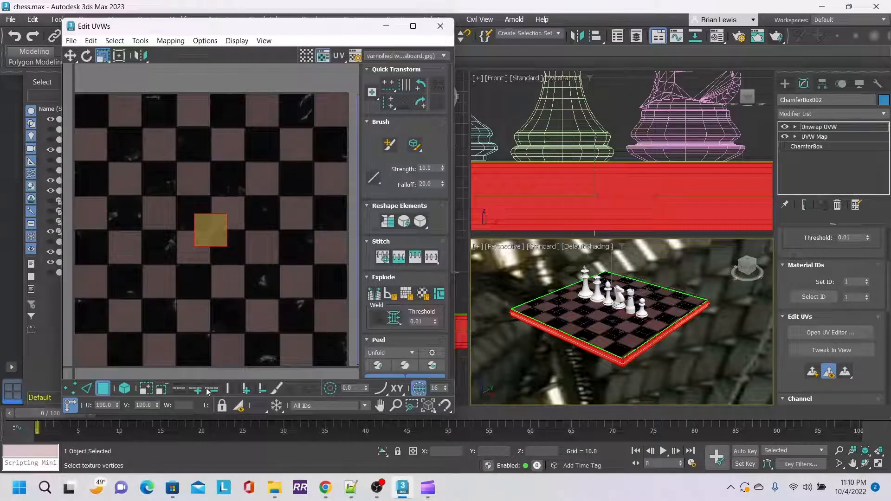
{"action": "left_click", "coordinate": [70, 55]}
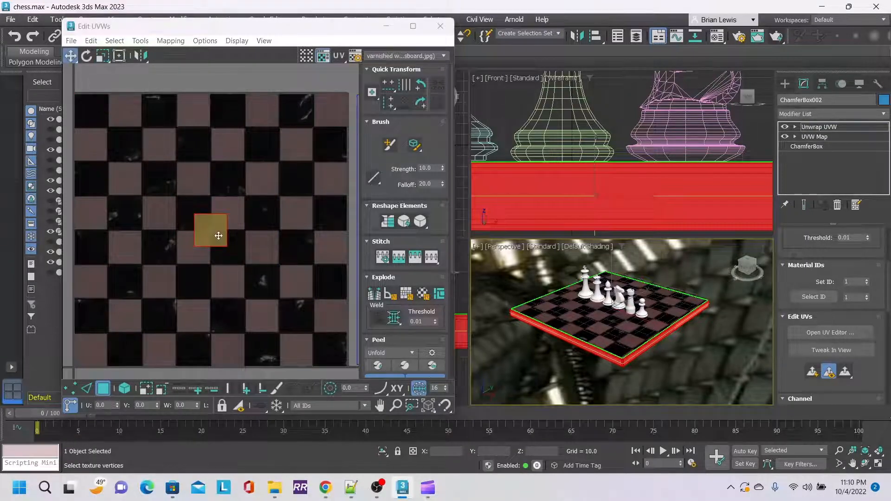
{"action": "left_click_drag", "start_coordinate": [219, 236], "coordinate": [202, 218]}
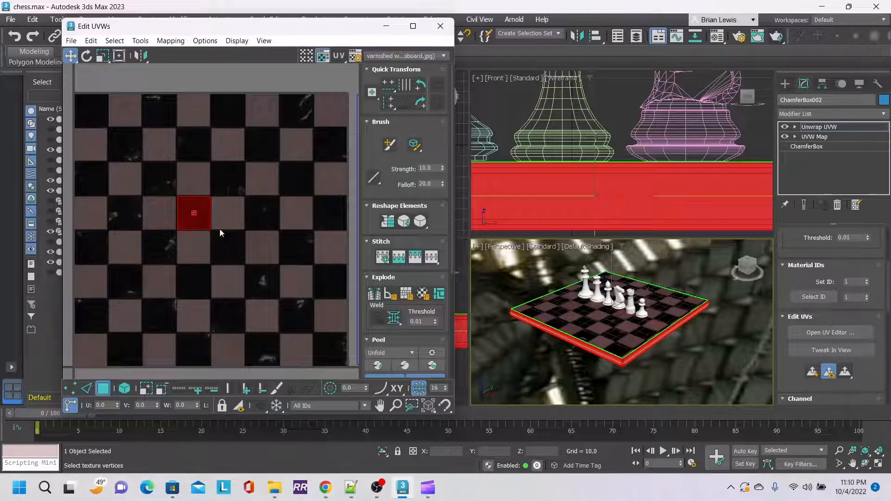
- Move the top face's UVs back over the chessboard image and scale them slightly to fit its edges
{"action": "left_click", "coordinate": [723, 332]}
{"action": "left_click_drag", "start_coordinate": [746, 272], "coordinate": [708, 341]}
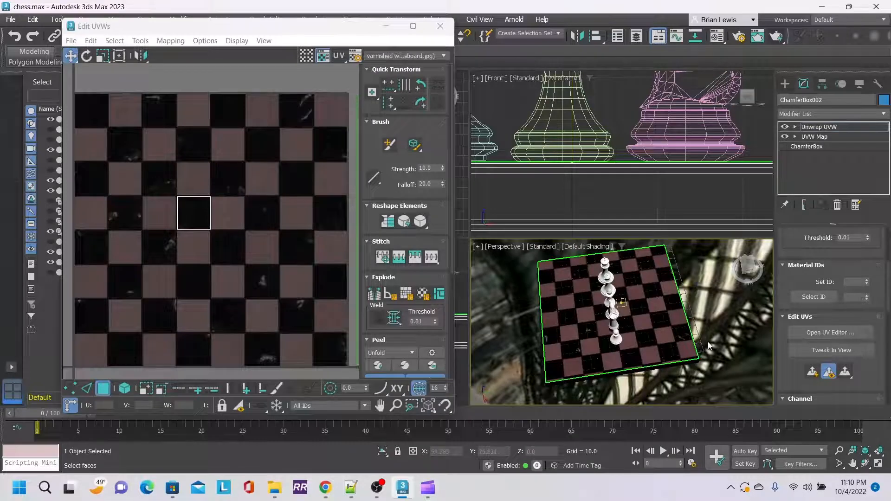
{"action": "scroll", "coordinate": [709, 341], "scroll_direction": "up", "scroll_amount": 5}
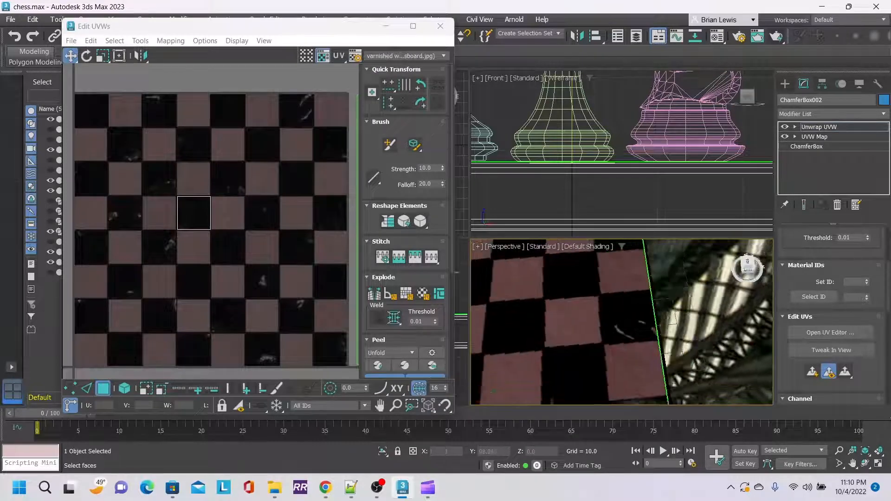
{"action": "middle_click_drag", "start_coordinate": [696, 342], "coordinate": [717, 325], "text": "alt"}
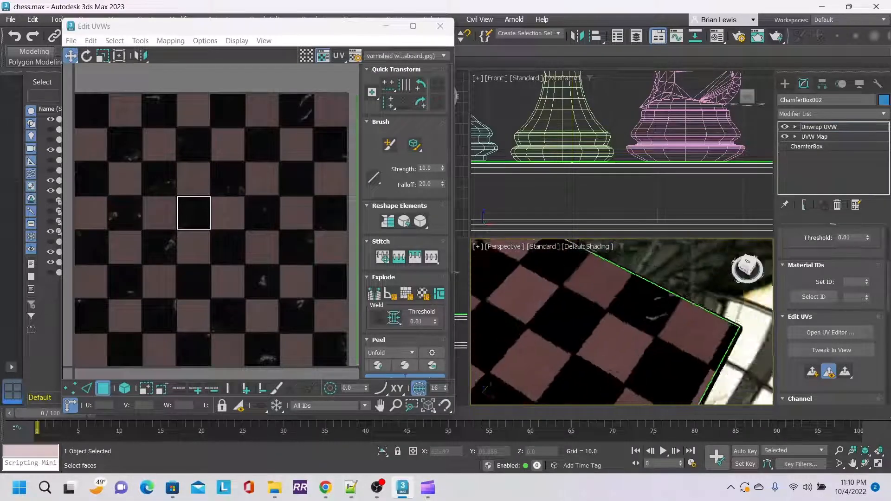
{"action": "left_click_drag", "start_coordinate": [742, 298], "coordinate": [748, 274]}
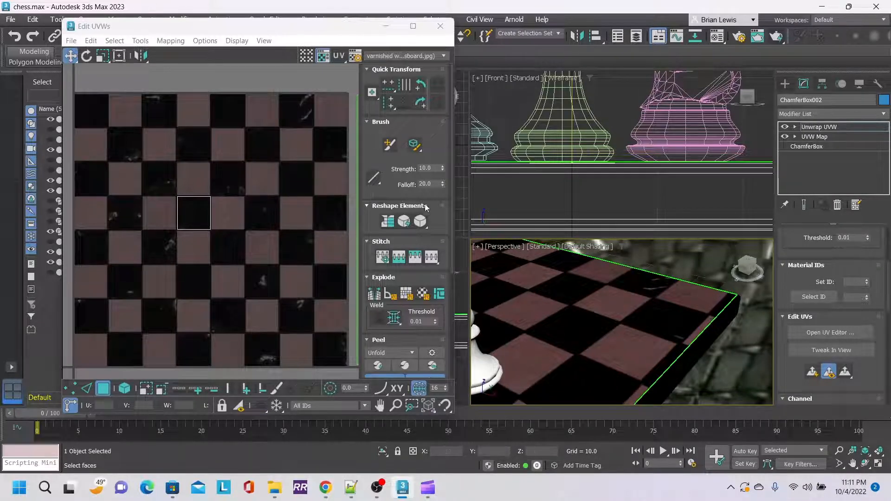
{"action": "scroll", "coordinate": [302, 208], "scroll_direction": "down", "scroll_amount": 1}
{"action": "left_click", "coordinate": [352, 190]}
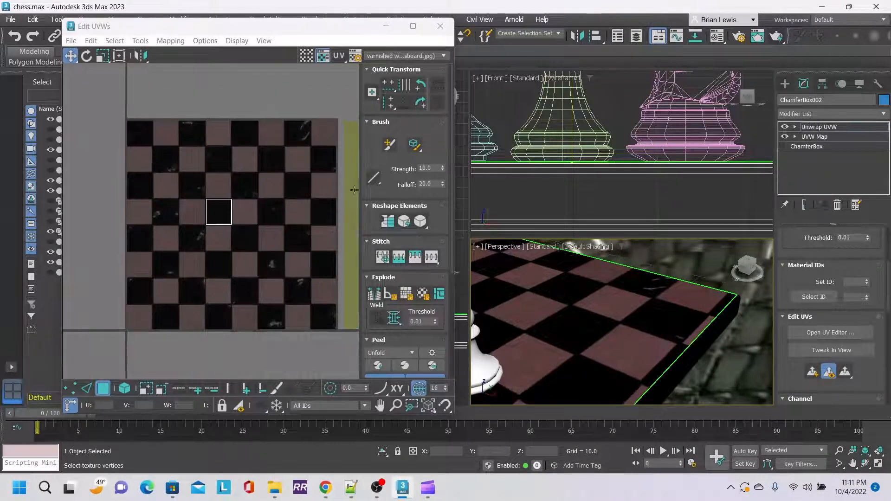
{"action": "left_click_drag", "start_coordinate": [353, 191], "coordinate": [136, 191]}
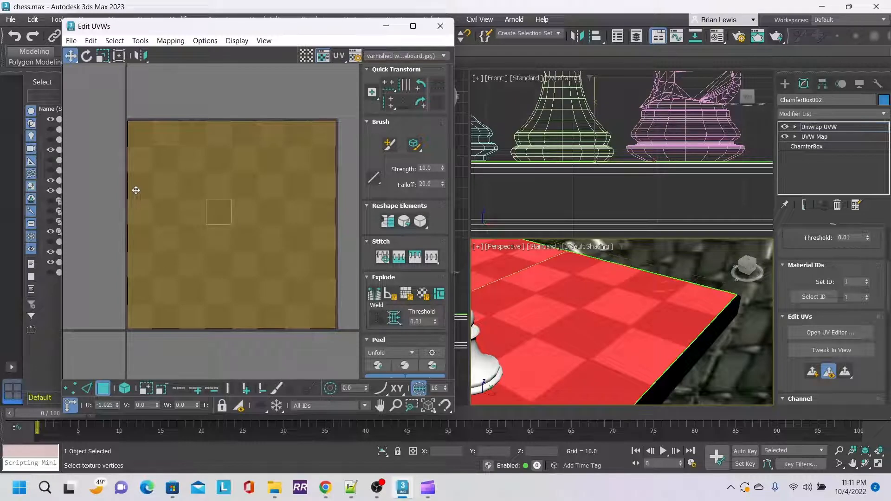
{"action": "left_click", "coordinate": [105, 56]}
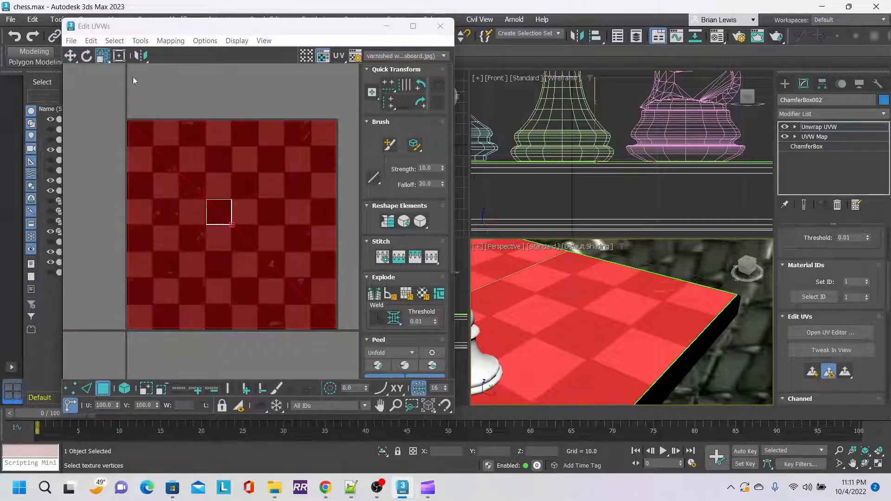
{"action": "left_click_drag", "start_coordinate": [254, 181], "coordinate": [254, 181]}
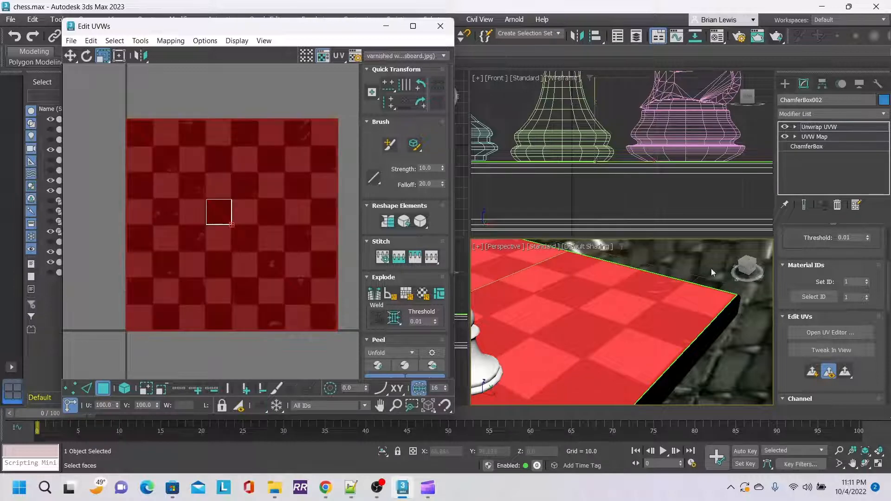
{"action": "left_click", "coordinate": [703, 257]}
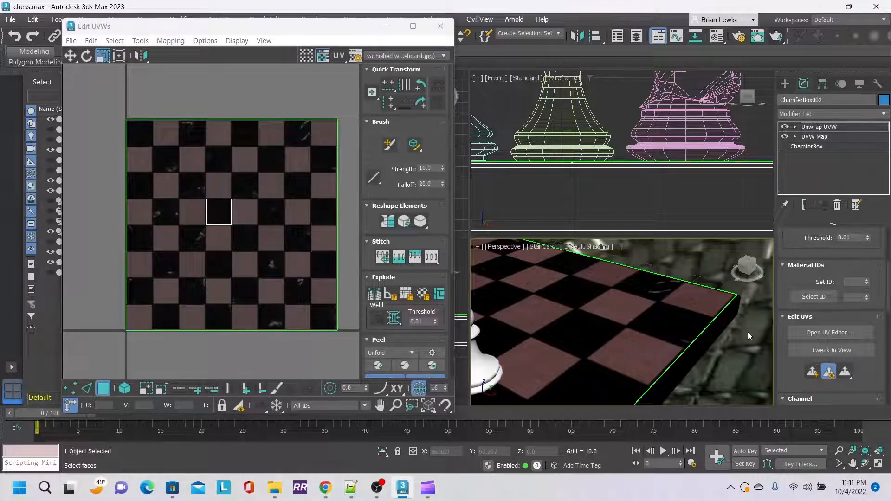
- Increase the ChamferBox fillet of the board to 4.478, accepting the topology change, and return to the Unwrap UVW modifier
{"action": "scroll", "coordinate": [619, 299], "scroll_direction": "down", "scroll_amount": 5}
{"action": "middle_click_drag", "start_coordinate": [576, 309], "coordinate": [648, 296]}
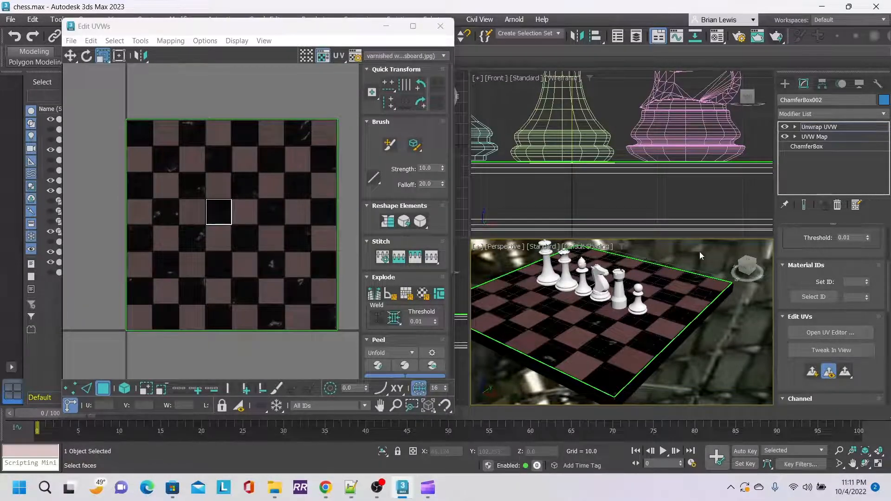
{"action": "left_click", "coordinate": [324, 254]}
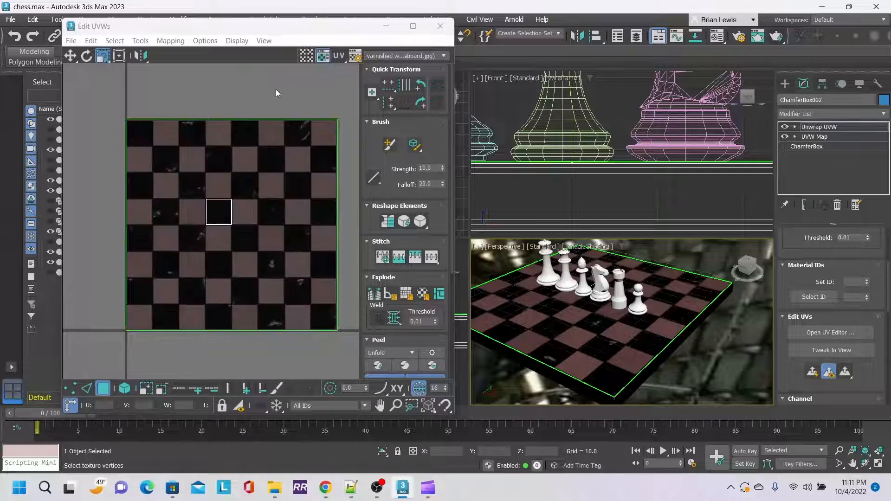
{"action": "left_click", "coordinate": [825, 145]}
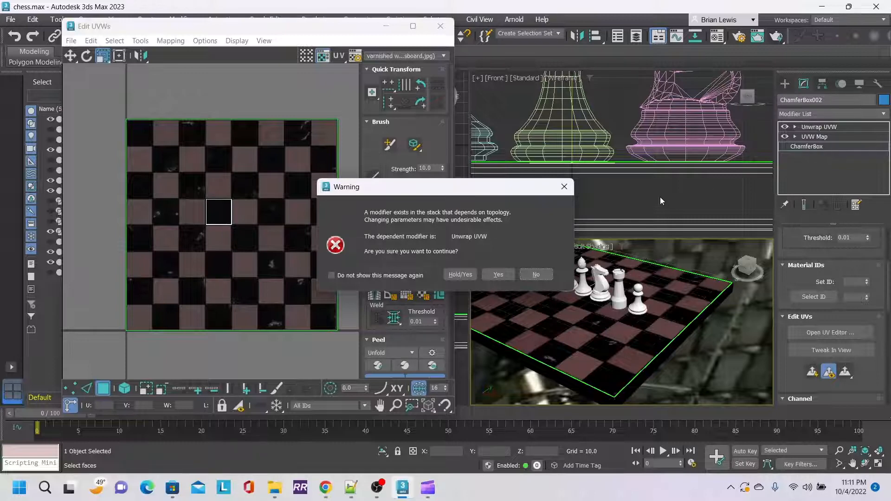
{"action": "left_click", "coordinate": [498, 276]}
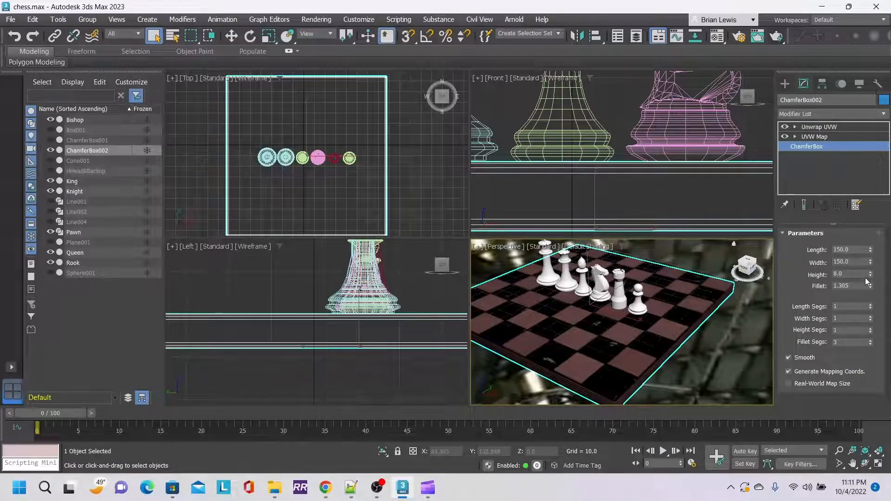
{"action": "left_click_drag", "start_coordinate": [870, 288], "coordinate": [852, 168]}
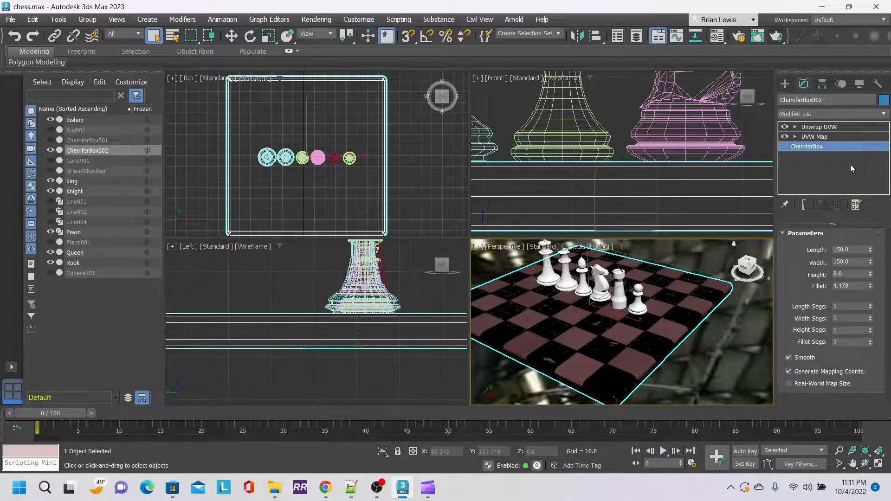
{"action": "left_click", "coordinate": [834, 126]}
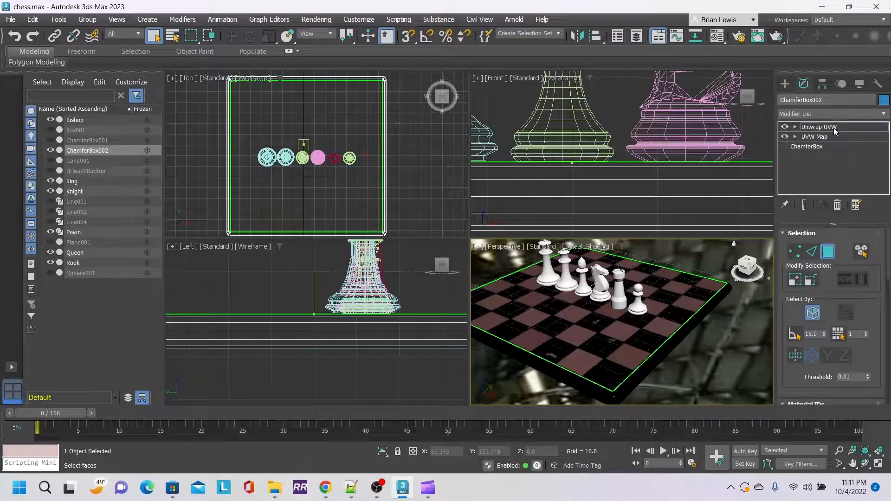
- Add an Edit Poly modifier above the board's Unwrap UVW and select the top polygon at Polygon level
{"action": "left_click", "coordinate": [749, 273]}
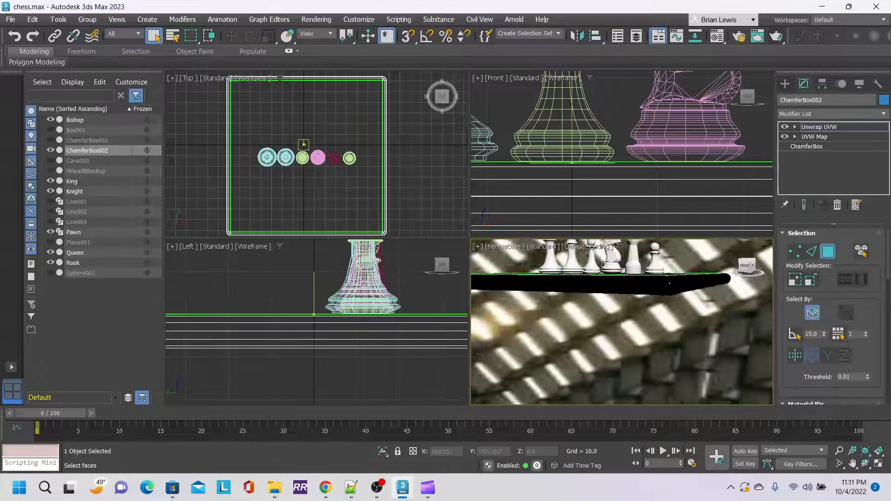
{"action": "middle_click_drag", "start_coordinate": [676, 298], "coordinate": [541, 251], "text": "alt"}
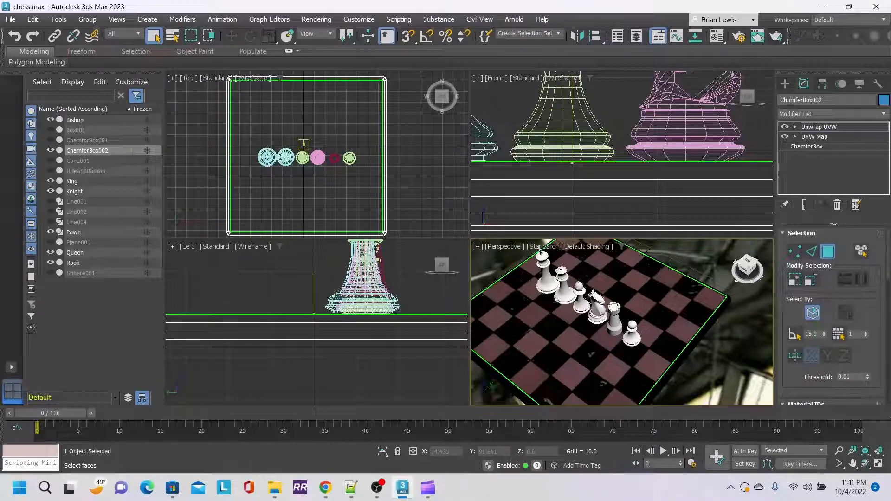
{"action": "left_click_drag", "start_coordinate": [737, 278], "coordinate": [749, 272]}
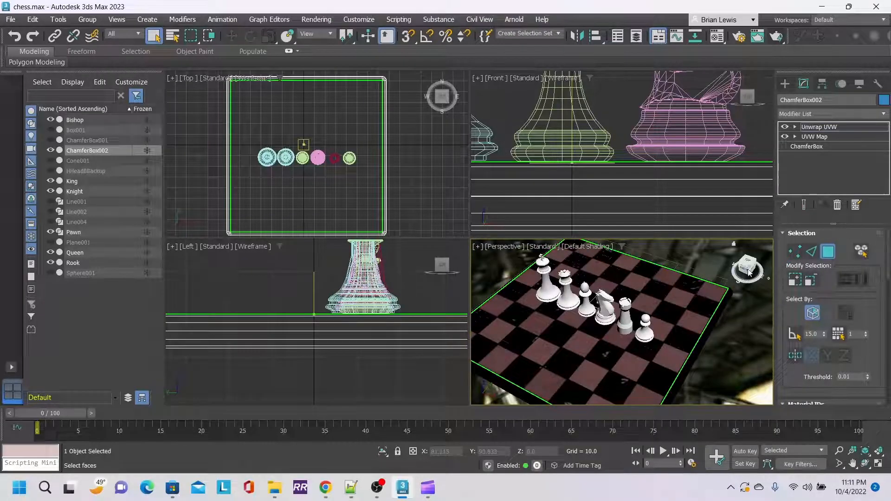
{"action": "left_click", "coordinate": [882, 114]}
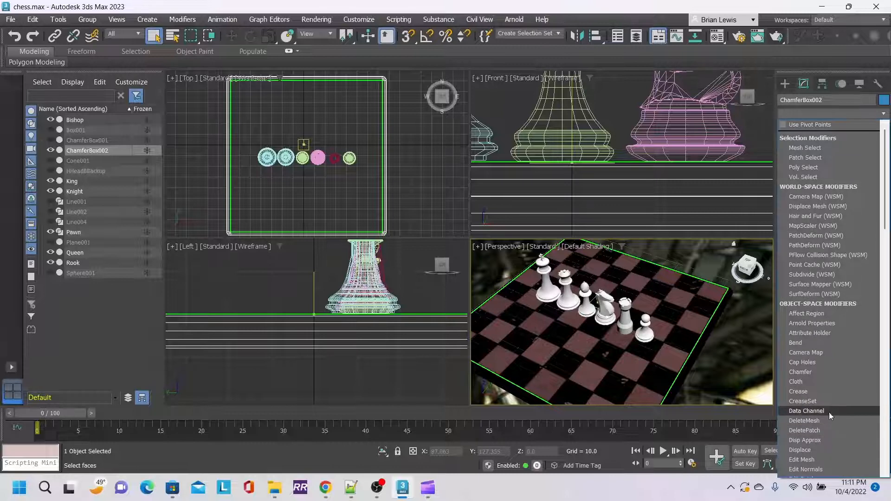
{"action": "scroll", "coordinate": [830, 413], "scroll_direction": "down", "scroll_amount": 3}
{"action": "left_click", "coordinate": [831, 409]}
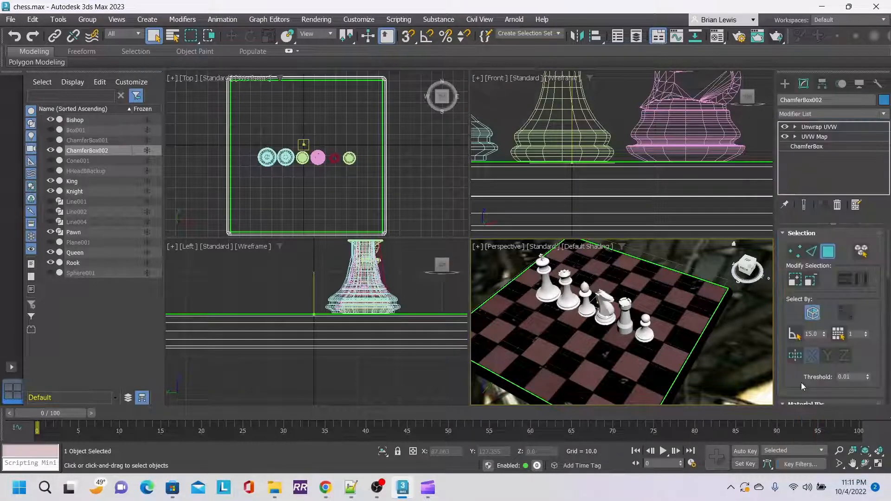
{"action": "left_click", "coordinate": [687, 302]}
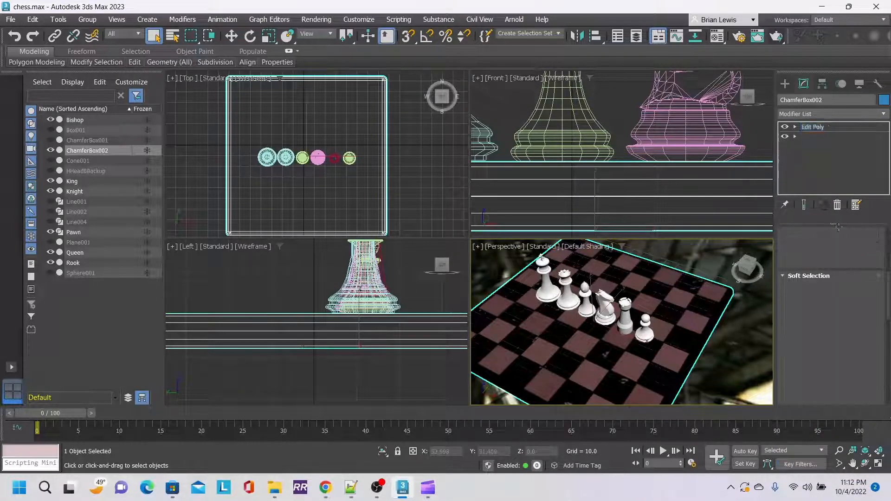
{"action": "scroll", "coordinate": [868, 270], "scroll_direction": "up", "scroll_amount": 5}
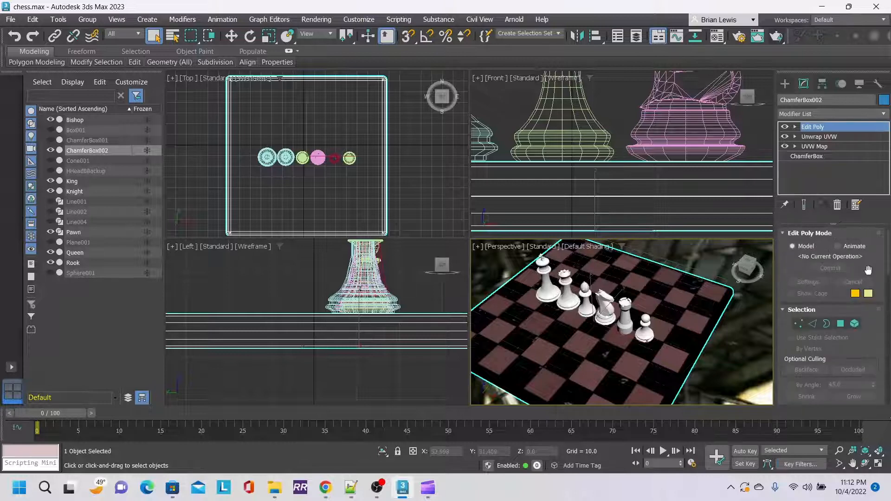
{"action": "left_click", "coordinate": [841, 324]}
{"action": "left_click", "coordinate": [642, 292]}
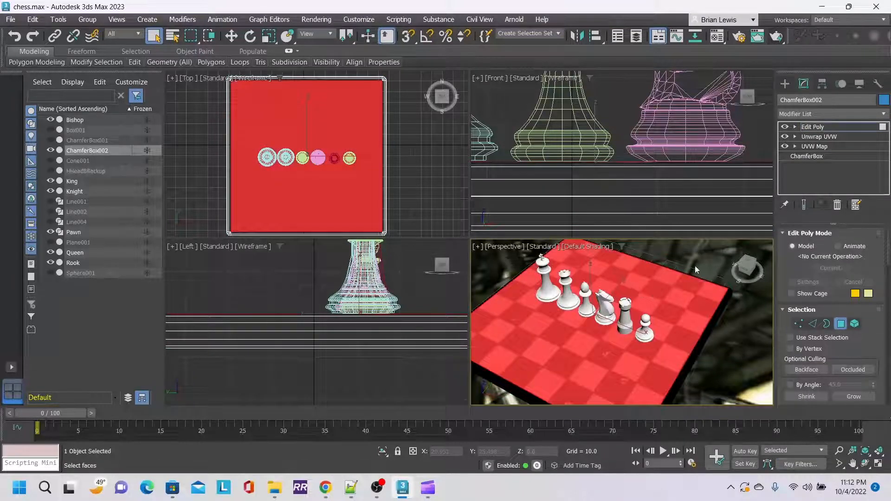
- Try to scale the board's top polygon inward within its own plane
{"action": "left_click", "coordinate": [268, 36]}
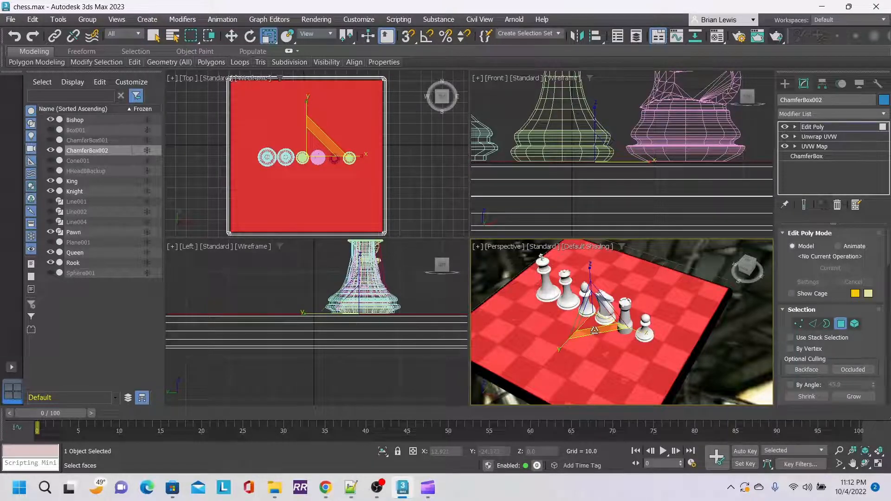
{"action": "left_click_drag", "start_coordinate": [597, 330], "coordinate": [729, 348]}
{"action": "left_click", "coordinate": [729, 345]}
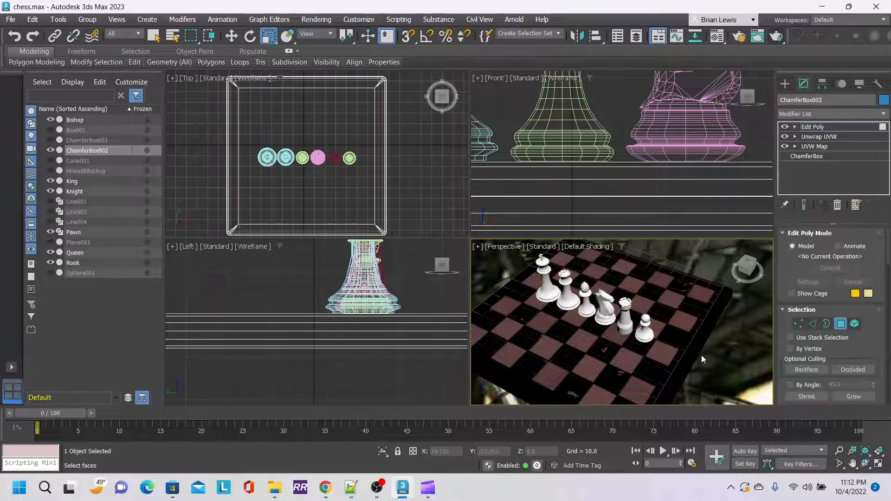
{"action": "middle_click_drag", "start_coordinate": [721, 353], "coordinate": [723, 342]}
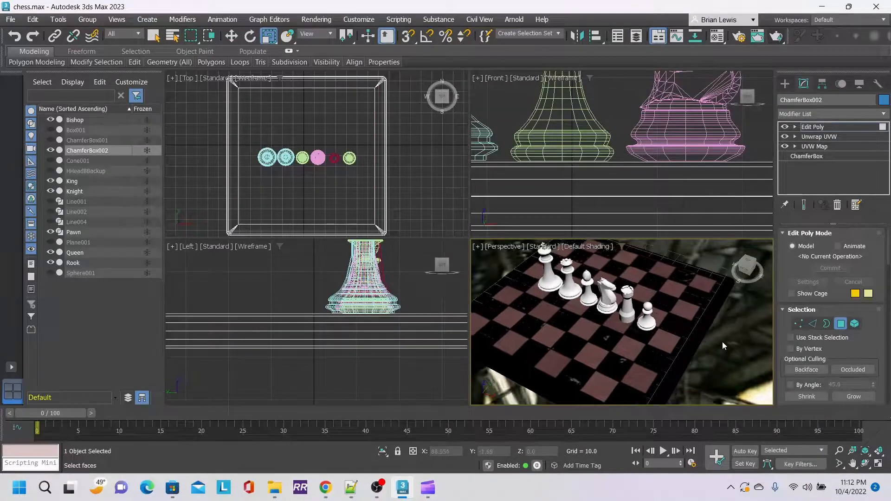
{"action": "key", "text": "ctrl+z"}
{"action": "key", "text": "ctrl+z"}
{"action": "key", "text": "ctrl+z"}
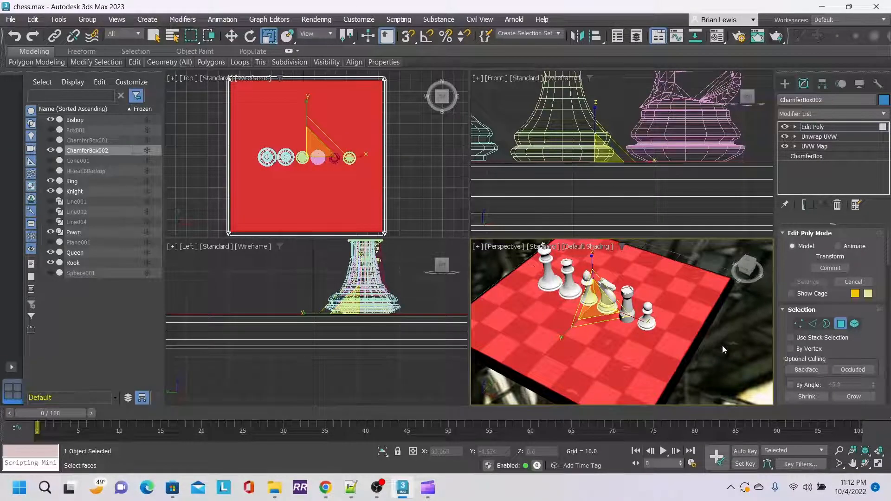
{"action": "left_click", "coordinate": [722, 346]}
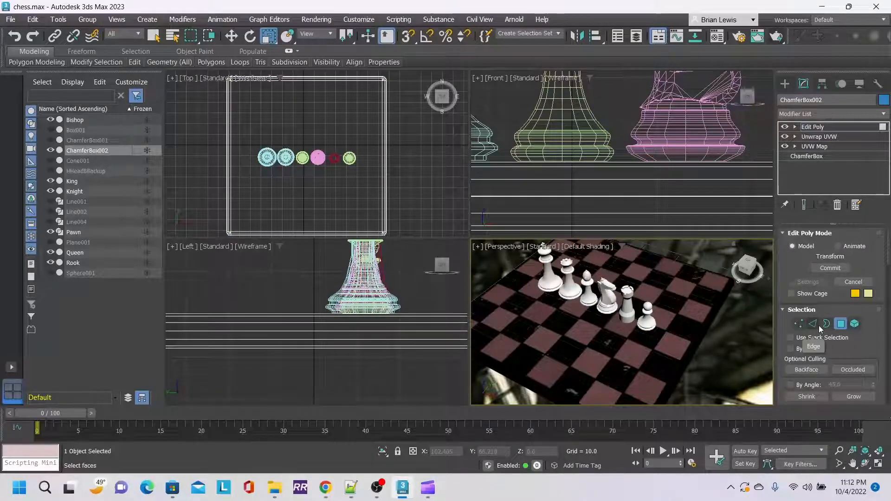
- Apply the Copper preset to the physical material used by the chess pieces
{"action": "left_click_drag", "start_coordinate": [747, 274], "coordinate": [748, 265]}
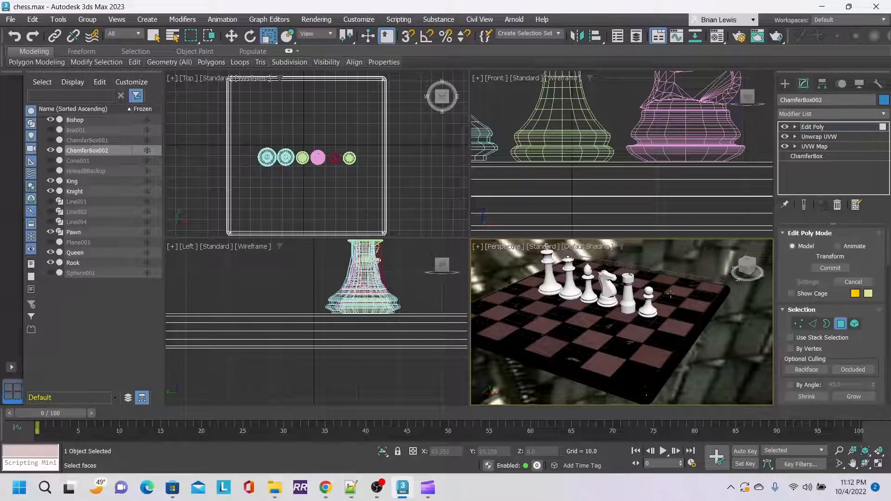
{"action": "middle_click_drag", "start_coordinate": [661, 264], "coordinate": [662, 285]}
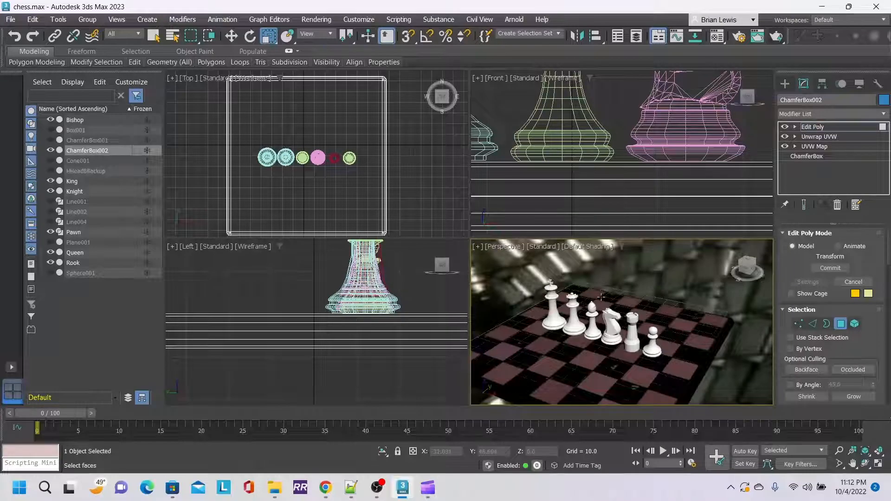
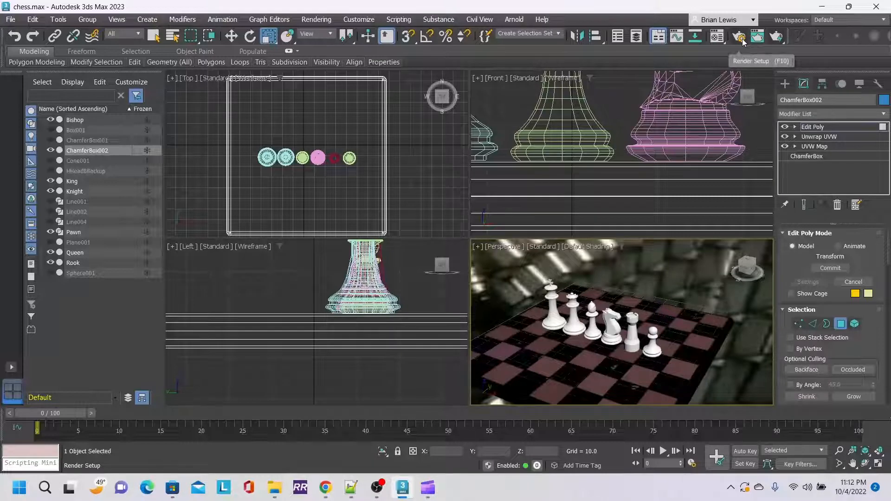
{"action": "left_click", "coordinate": [718, 37]}
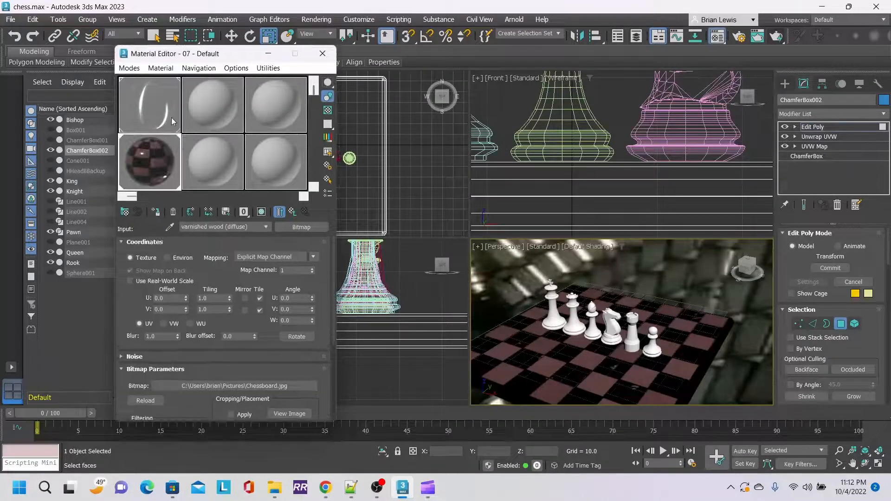
{"action": "left_click", "coordinate": [166, 110]}
{"action": "left_click", "coordinate": [177, 258]}
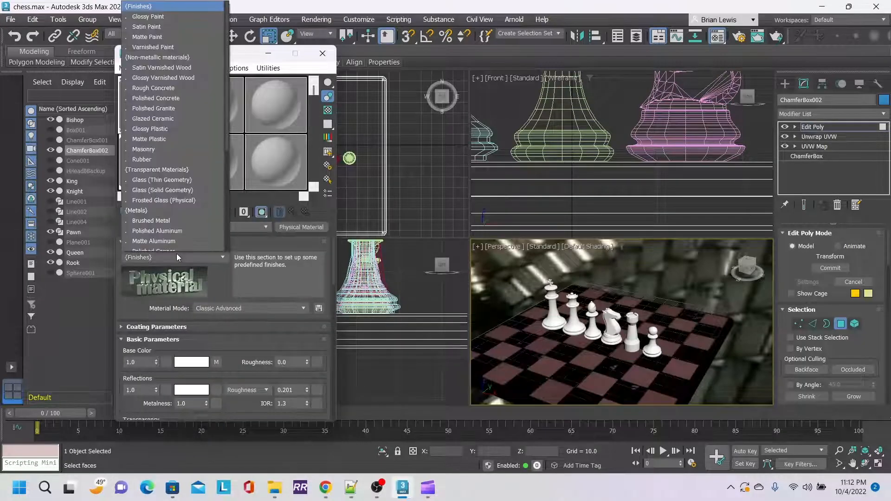
{"action": "scroll", "coordinate": [207, 225], "scroll_direction": "down", "scroll_amount": 3}
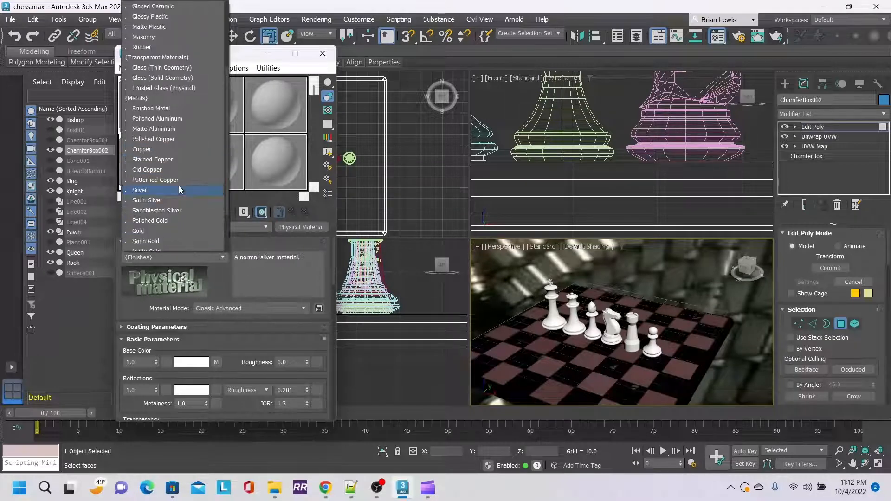
{"action": "left_click", "coordinate": [175, 153]}
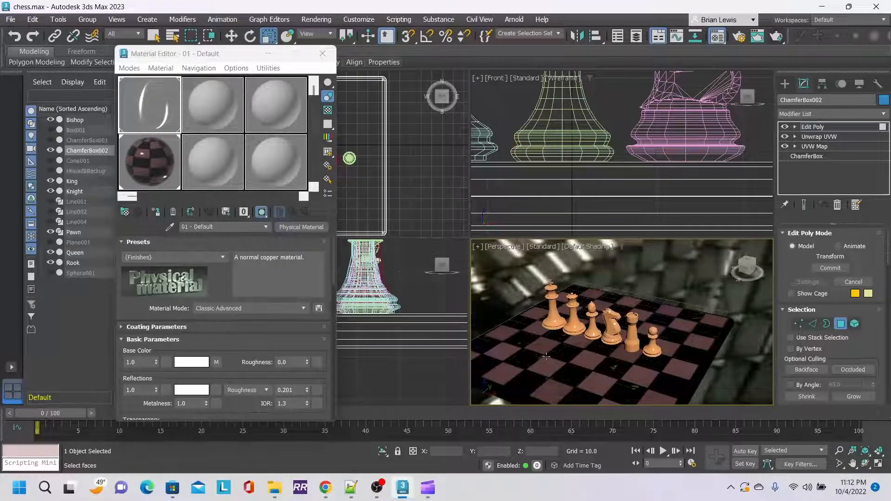
- Frame the chess pieces closer in the Perspective view, render it, and close the rendered frame
{"action": "middle_click_drag", "start_coordinate": [621, 341], "coordinate": [650, 322]}
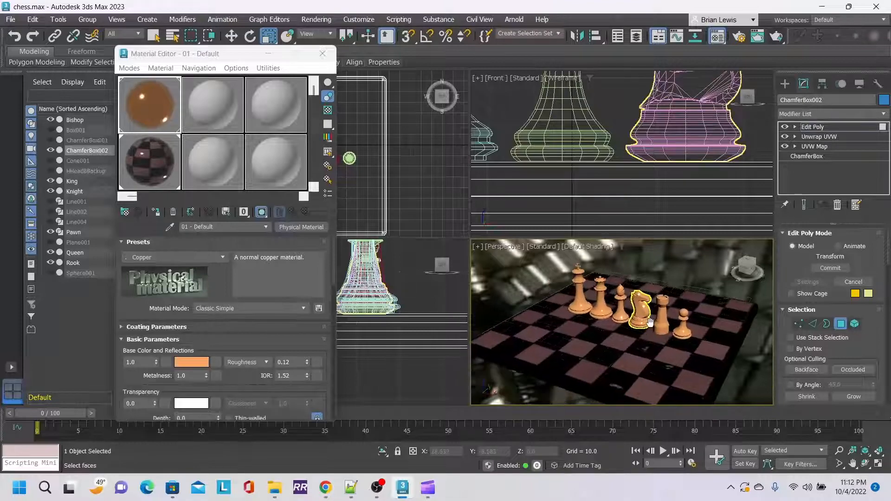
{"action": "scroll", "coordinate": [650, 322], "scroll_direction": "up", "scroll_amount": 2}
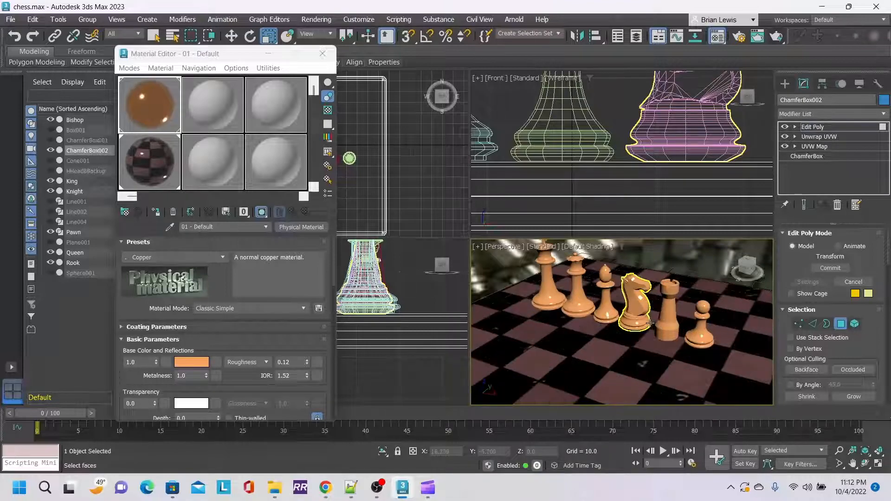
{"action": "left_click", "coordinate": [776, 36]}
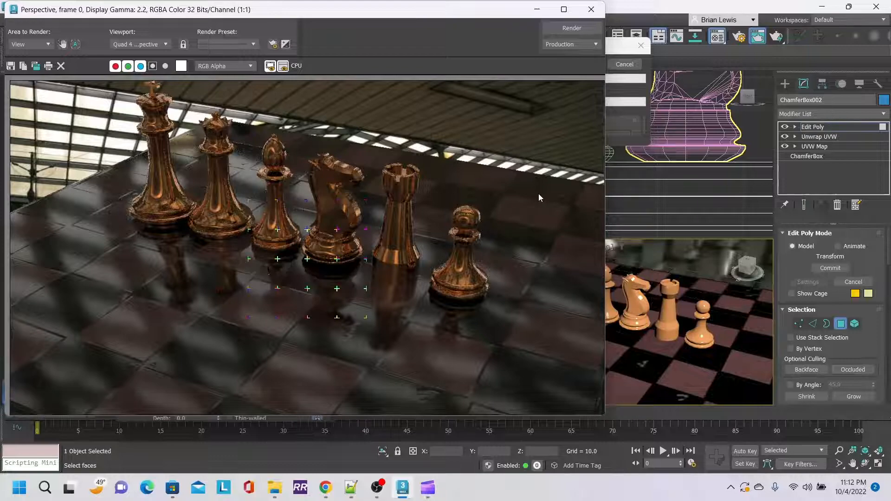
{"action": "left_click", "coordinate": [593, 9]}
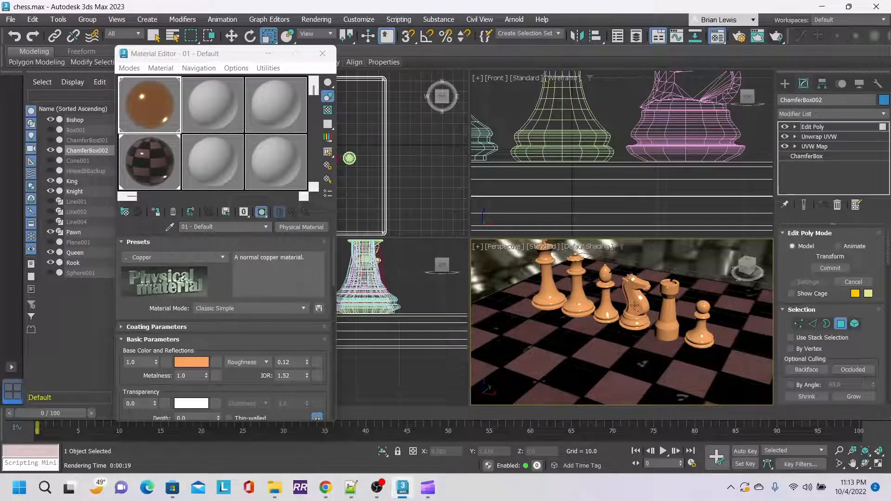
- Close the Material Editor and leave the board's polygon editing, returning to object-level moving
{"action": "middle_click_drag", "start_coordinate": [643, 317], "coordinate": [586, 375], "text": "alt"}
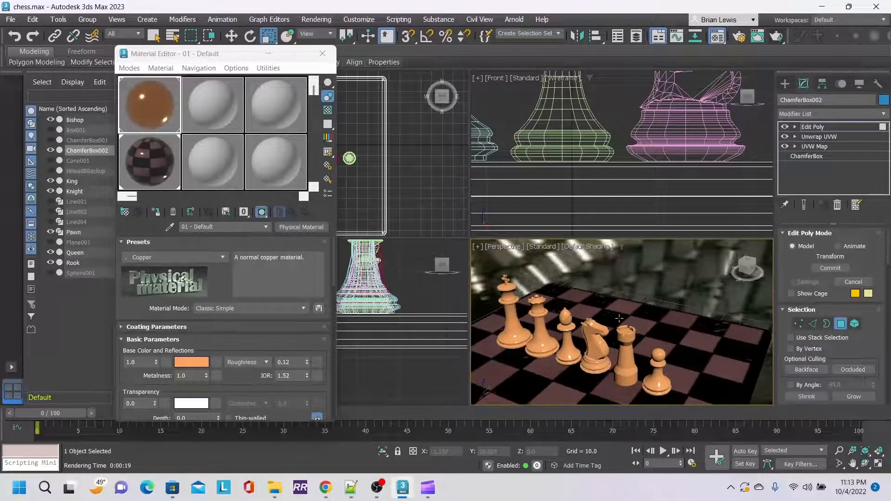
{"action": "left_click", "coordinate": [541, 320]}
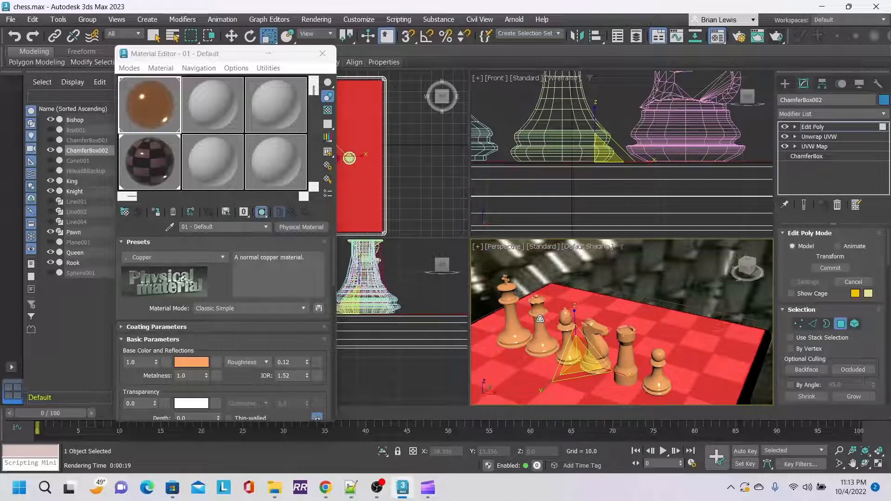
{"action": "left_click", "coordinate": [317, 60]}
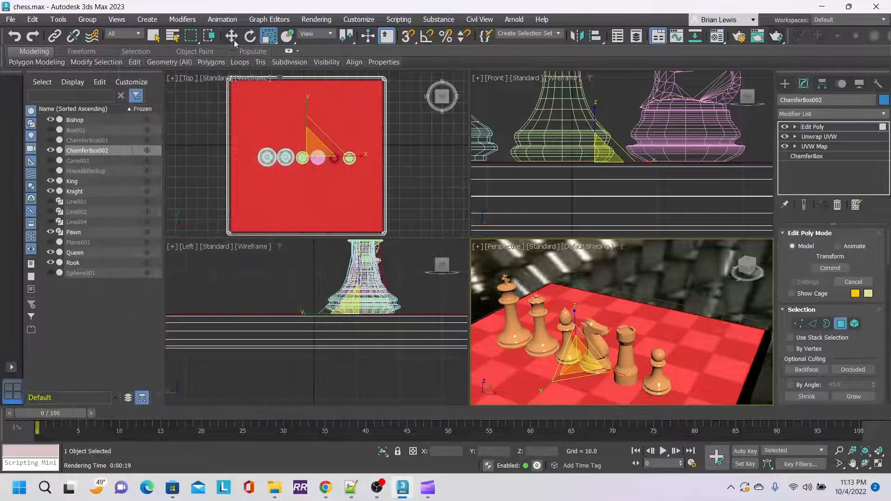
{"action": "key", "text": "w"}
{"action": "left_click", "coordinate": [786, 84]}
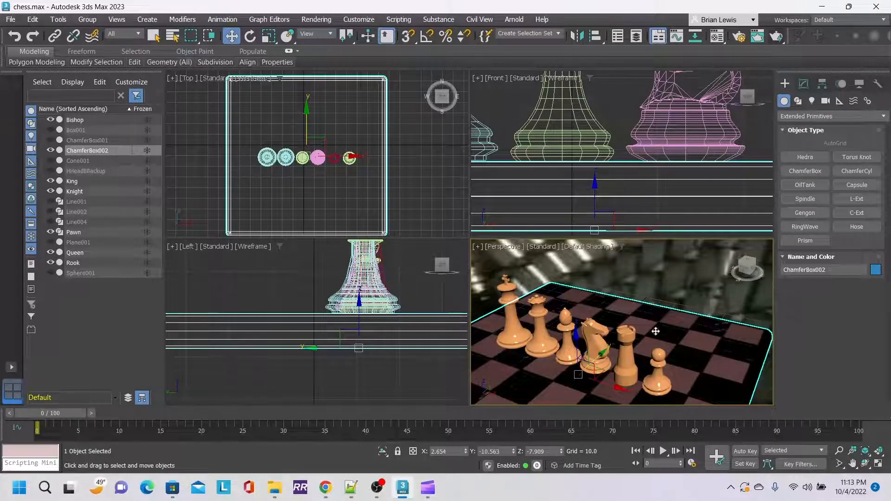
- Show the Top view with Default Shading and move the queen onto a black square in the far row, about X 11.5, Y 50.8
{"action": "middle_click_drag", "start_coordinate": [664, 351], "coordinate": [663, 347]}
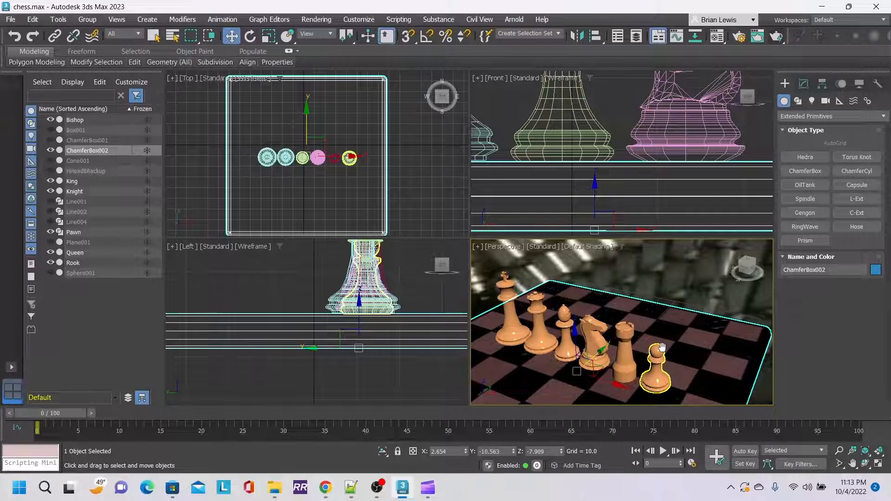
{"action": "left_click", "coordinate": [539, 347]}
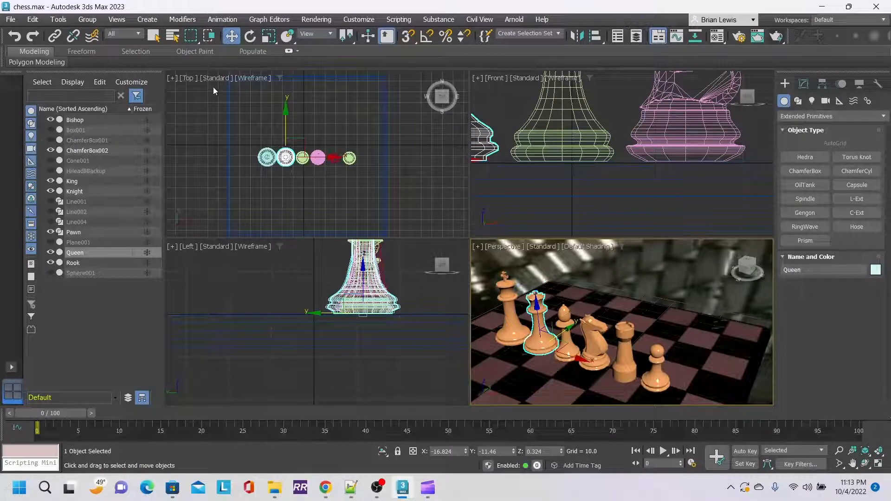
{"action": "left_click", "coordinate": [241, 78]}
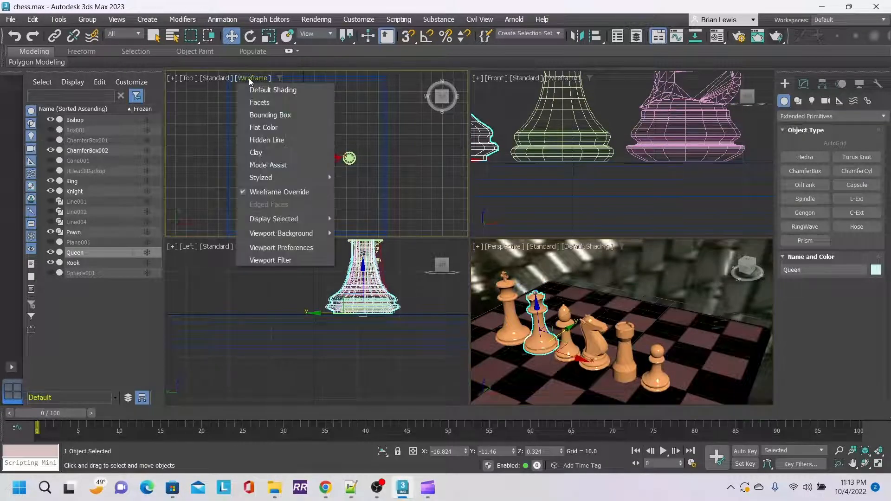
{"action": "left_click", "coordinate": [259, 88]}
{"action": "left_click_drag", "start_coordinate": [304, 137], "coordinate": [332, 75]}
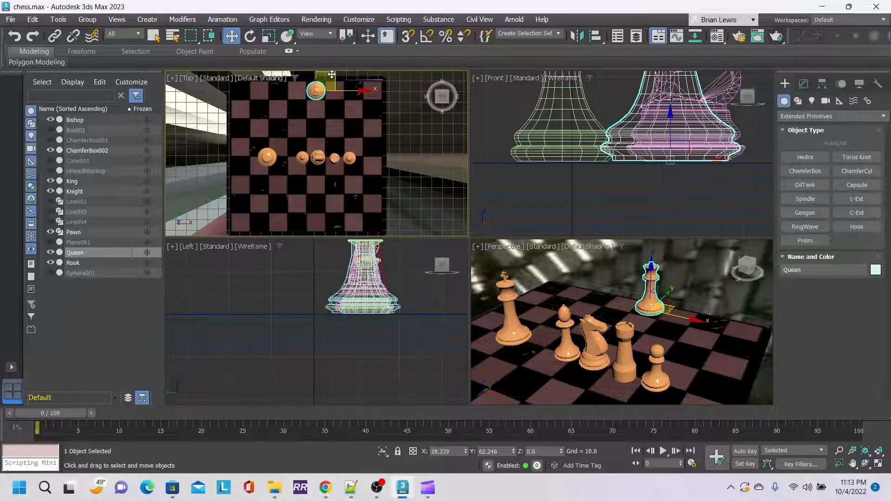
- Scale the board up to about 107% in X and Y only, keeping its thickness
{"action": "left_click", "coordinate": [375, 140]}
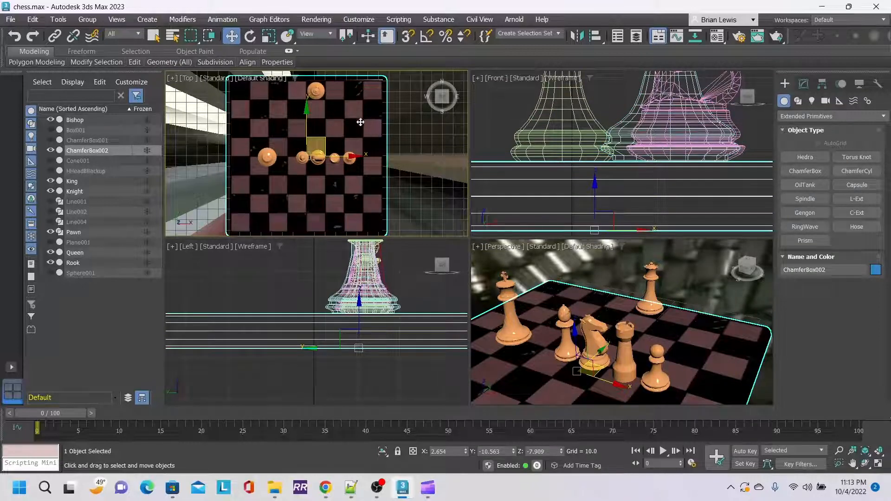
{"action": "left_click", "coordinate": [269, 36]}
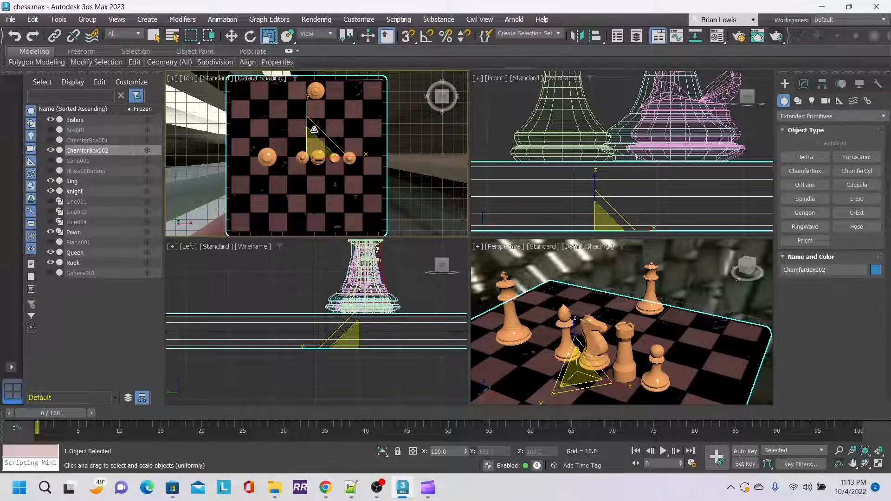
{"action": "left_click_drag", "start_coordinate": [317, 129], "coordinate": [322, 127]}
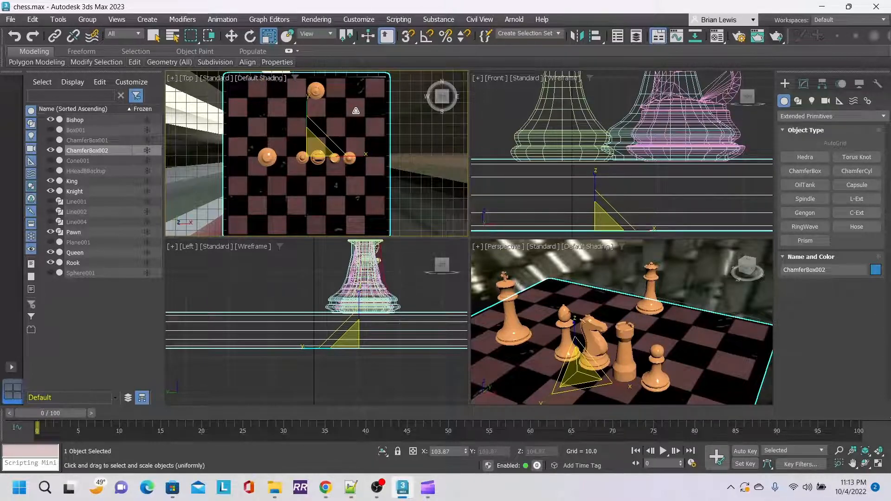
{"action": "key", "text": "ctrl+z"}
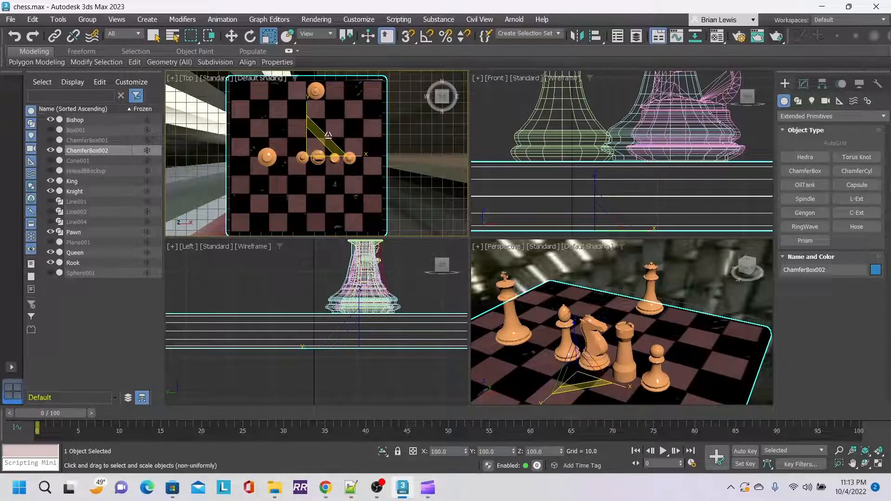
{"action": "left_click_drag", "start_coordinate": [329, 135], "coordinate": [333, 135]}
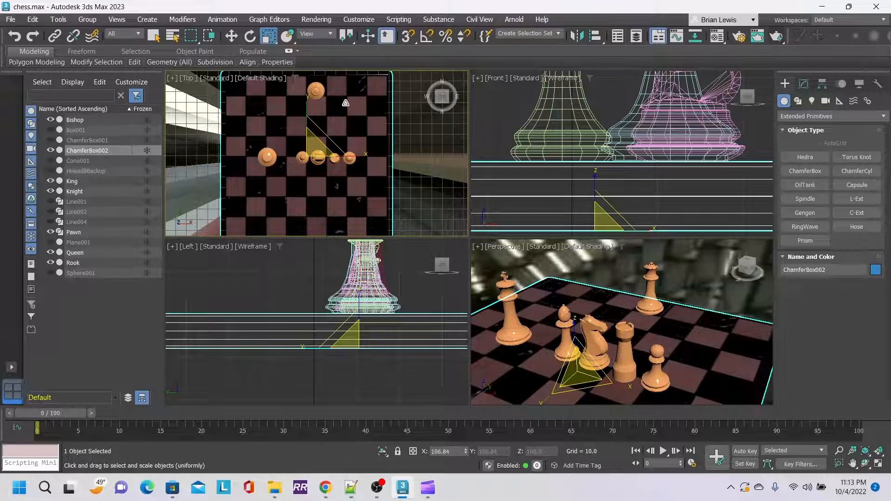
- Centre the queen on its black far-row square at about X 11.5, Y 55, and select the board
{"action": "left_click", "coordinate": [232, 35]}
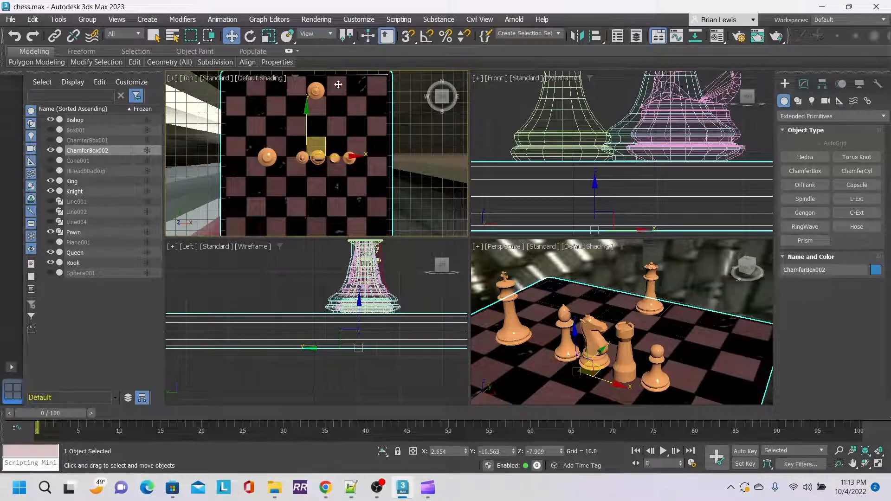
{"action": "left_click", "coordinate": [320, 89]}
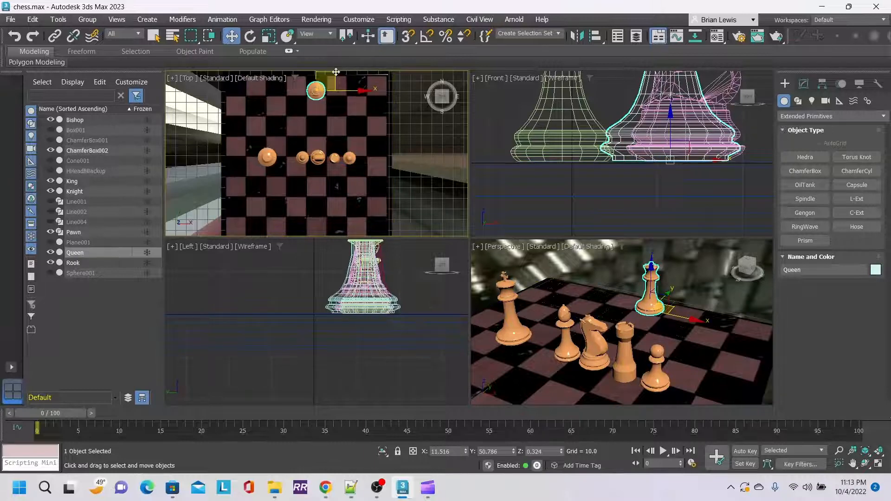
{"action": "middle_click_drag", "start_coordinate": [327, 76], "coordinate": [327, 96]}
{"action": "left_click", "coordinate": [327, 95]}
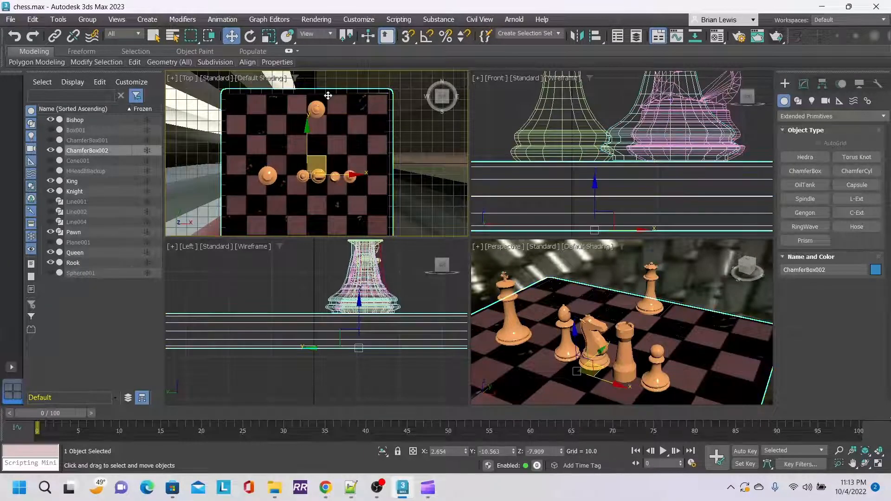
{"action": "left_click", "coordinate": [320, 105]}
{"action": "left_click_drag", "start_coordinate": [322, 88], "coordinate": [318, 75]}
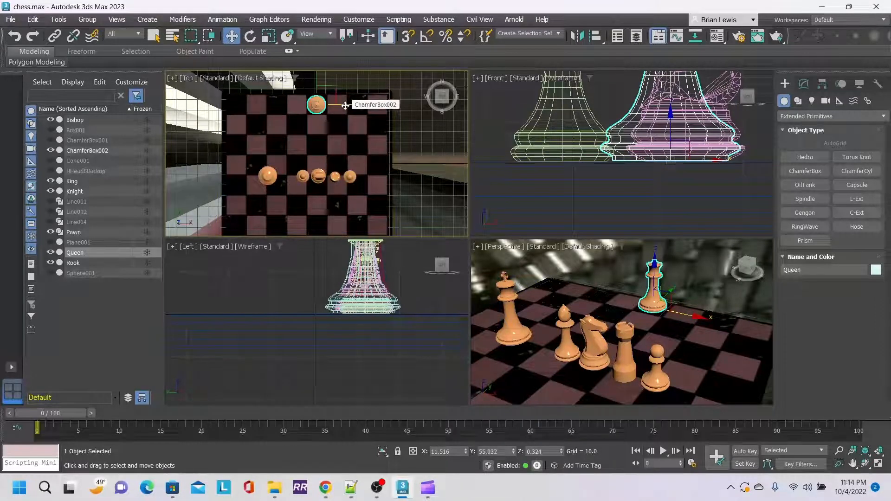
{"action": "left_click_drag", "start_coordinate": [345, 105], "coordinate": [346, 106]}
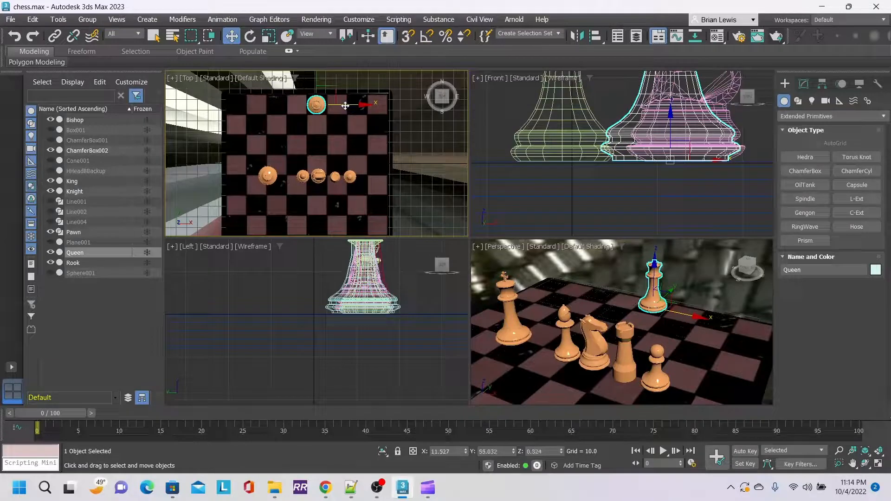
{"action": "left_click", "coordinate": [365, 147]}
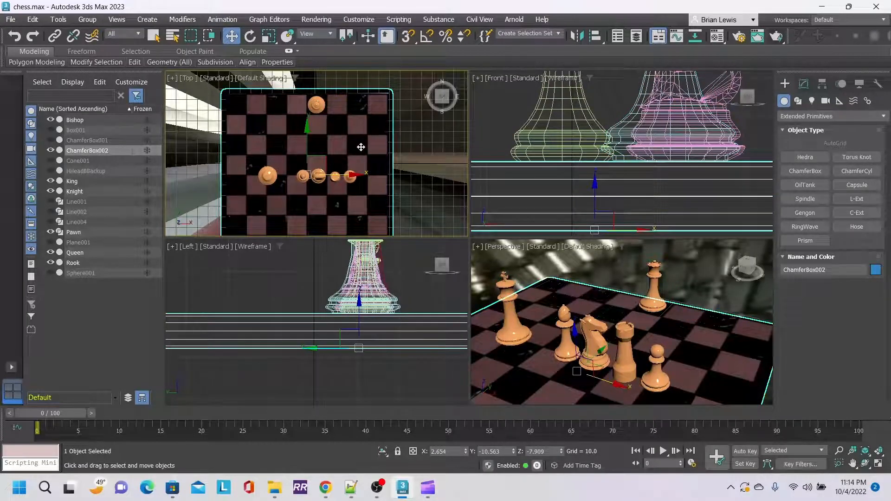
- Rename the board object ChamferBox002 to Chessboard in the scene's object list
{"action": "left_click", "coordinate": [108, 151]}
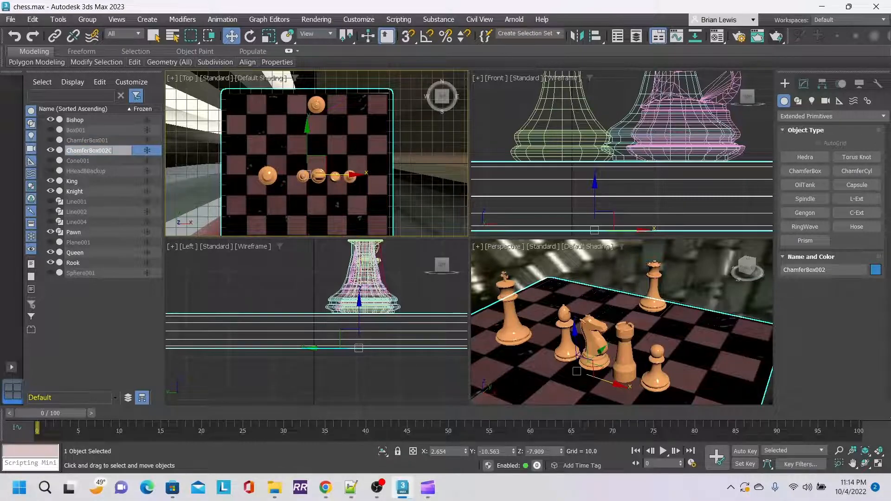
{"action": "key", "text": "BackSpace"}
{"action": "key", "text": "BackSpace"}
{"action": "key", "text": "BackSpace"}
{"action": "key", "text": "BackSpace"}
{"action": "key", "text": "BackSpace"}
{"action": "key", "text": "BackSpace"}
{"action": "key", "text": "BackSpace"}
{"action": "key", "text": "BackSpace"}
{"action": "key", "text": "BackSpace"}
{"action": "key", "text": "BackSpace"}
{"action": "key", "text": "BackSpace"}
{"action": "key", "text": "BackSpace"}
{"action": "key", "text": "BackSpace"}
{"action": "key", "text": "BackSpace"}
{"action": "key", "text": "BackSpace"}
{"action": "key", "text": "BackSpace"}
{"action": "key", "text": "BackSpace"}
{"action": "type", "text": "Chessboard"}
{"action": "key", "text": "Return"}
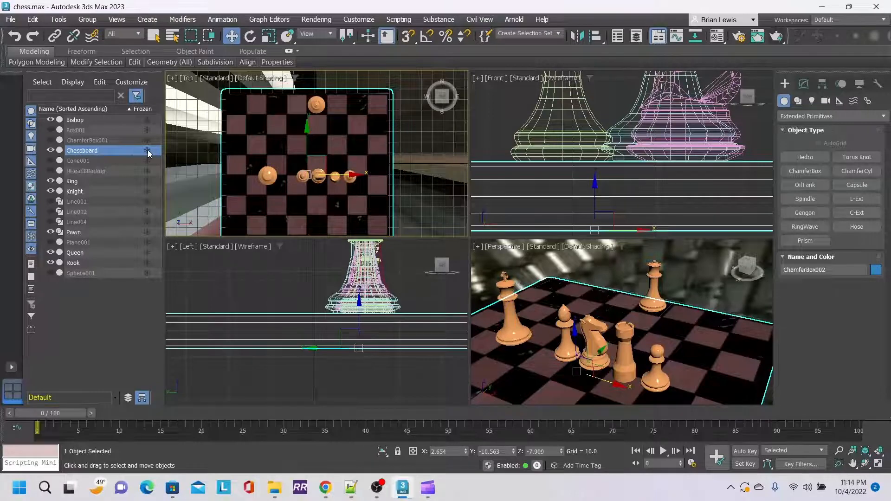
- Try freezing the chessboard, unfreeze it again, and select it
{"action": "left_click", "coordinate": [147, 151]}
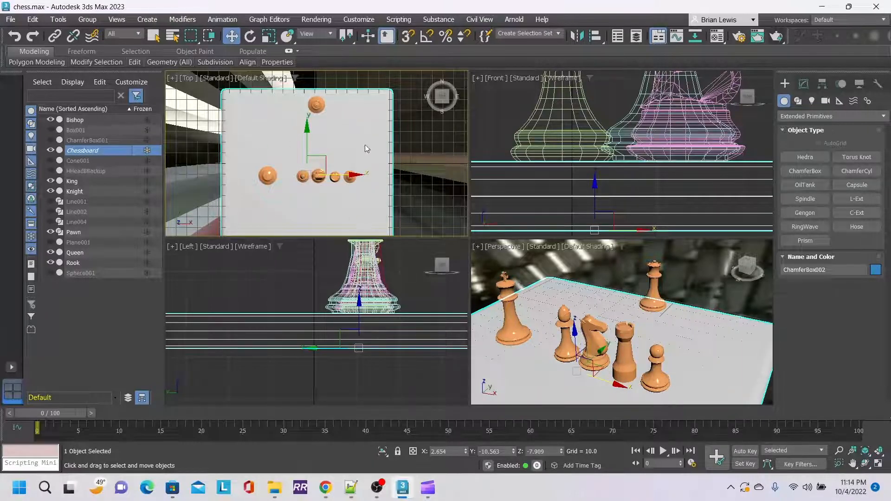
{"action": "left_click", "coordinate": [147, 151]}
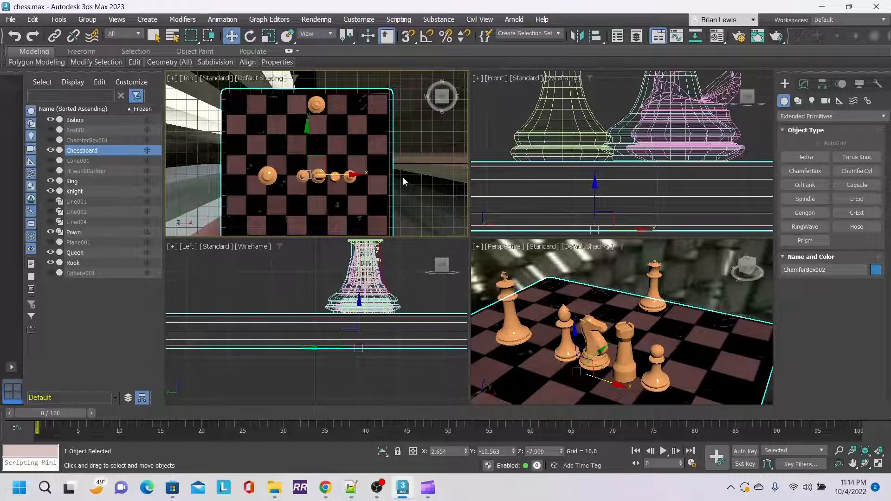
{"action": "left_click", "coordinate": [147, 150]}
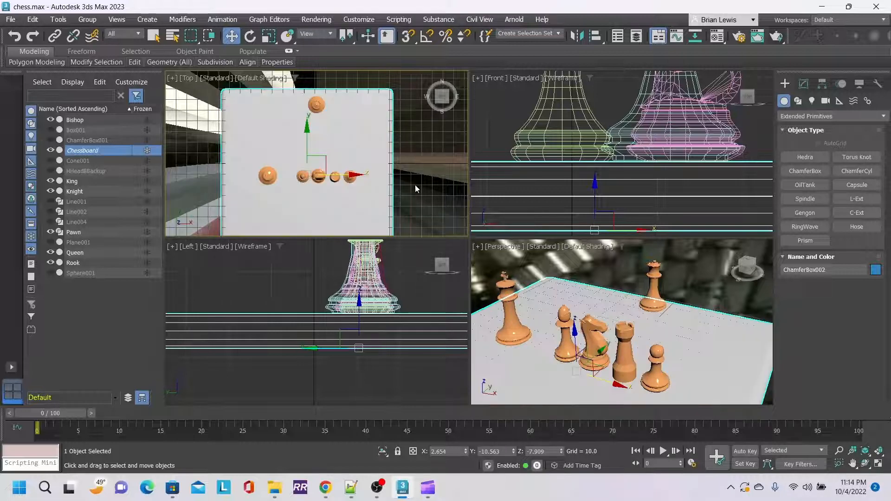
{"action": "left_click", "coordinate": [431, 153]}
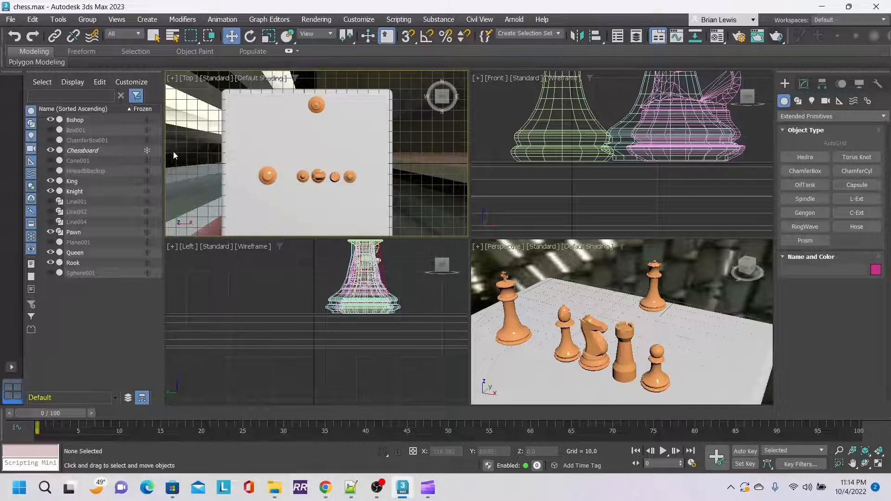
{"action": "left_click", "coordinate": [147, 150]}
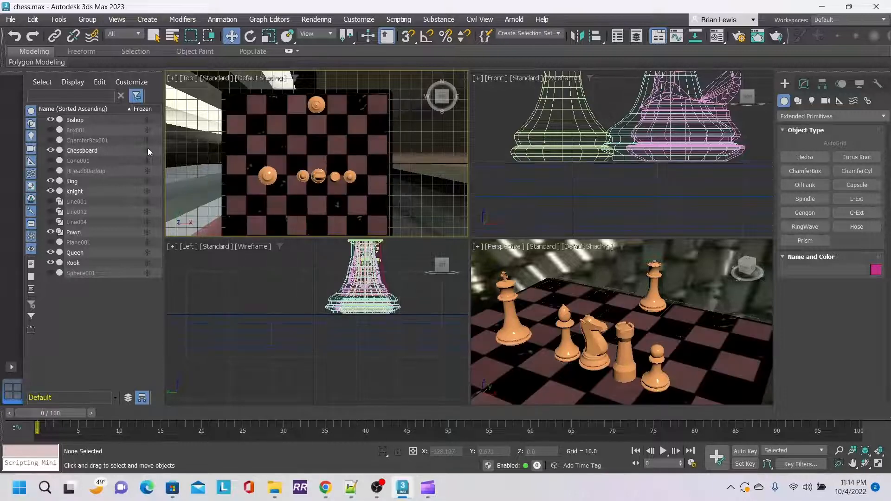
{"action": "left_click", "coordinate": [114, 153]}
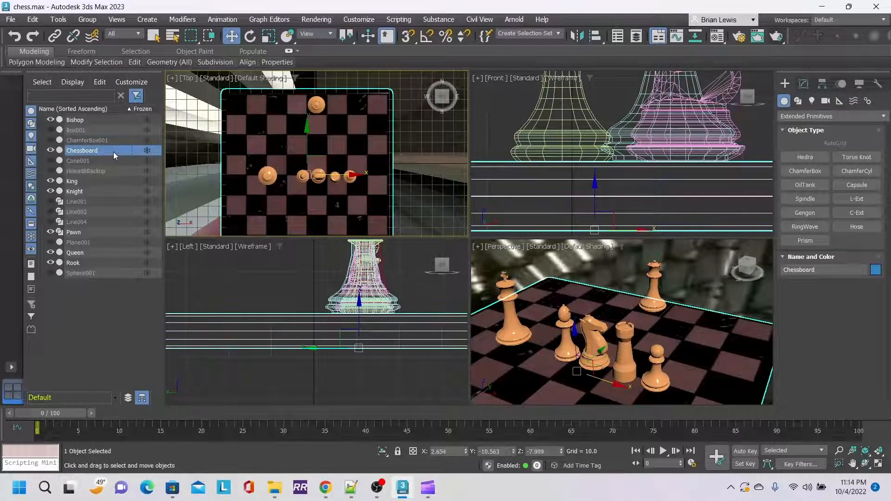
- Move the king beside the queen in the far row, and scale the chessboard to about 134% in X and Y only
{"action": "left_click", "coordinate": [267, 175]}
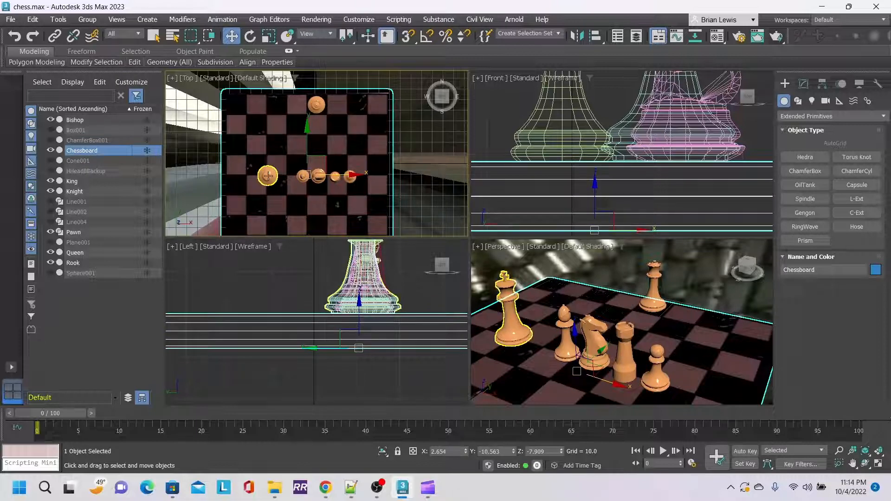
{"action": "left_click_drag", "start_coordinate": [286, 157], "coordinate": [318, 85]}
{"action": "left_click", "coordinate": [372, 151]}
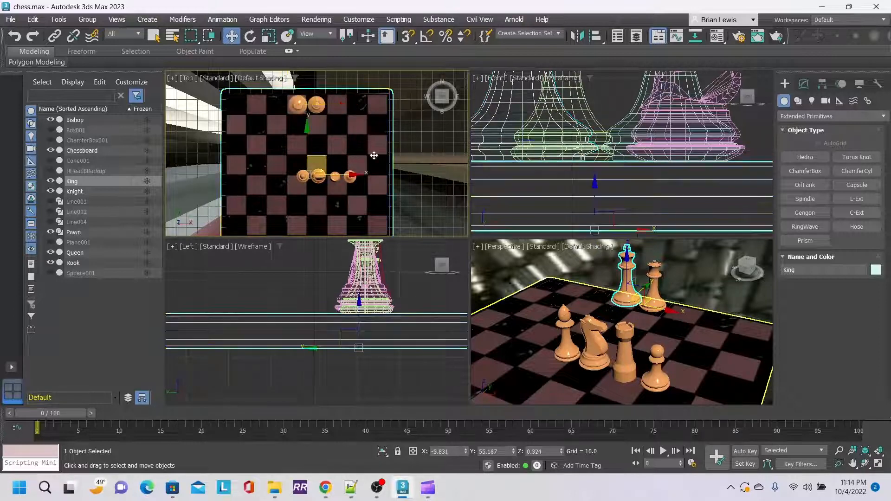
{"action": "left_click", "coordinate": [268, 35]}
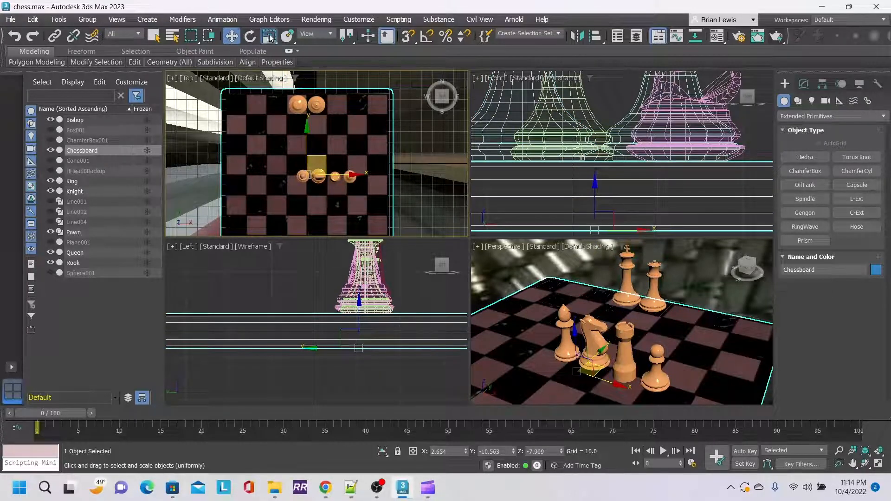
{"action": "left_click_drag", "start_coordinate": [331, 158], "coordinate": [344, 155]}
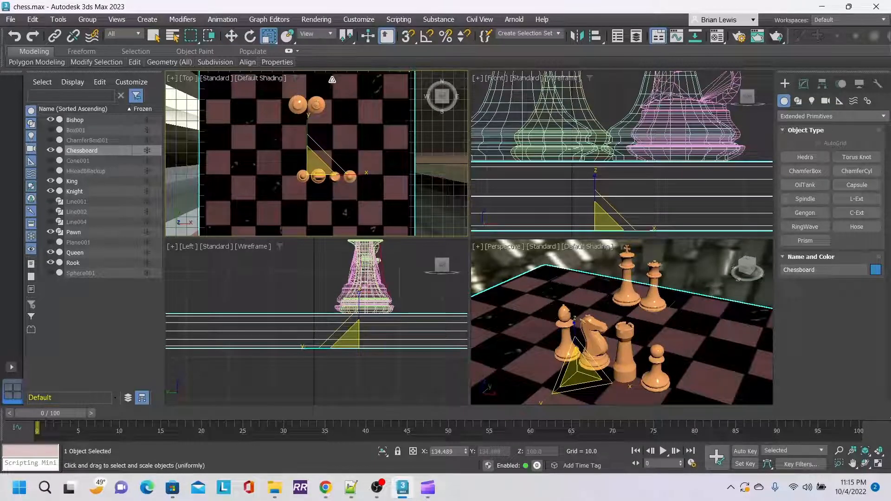
- Centre the queen on its far-row square at about X 15.5, Y 73.6, and the king beside it at about X -8.8, Y 72.5
{"action": "left_click", "coordinate": [316, 104]}
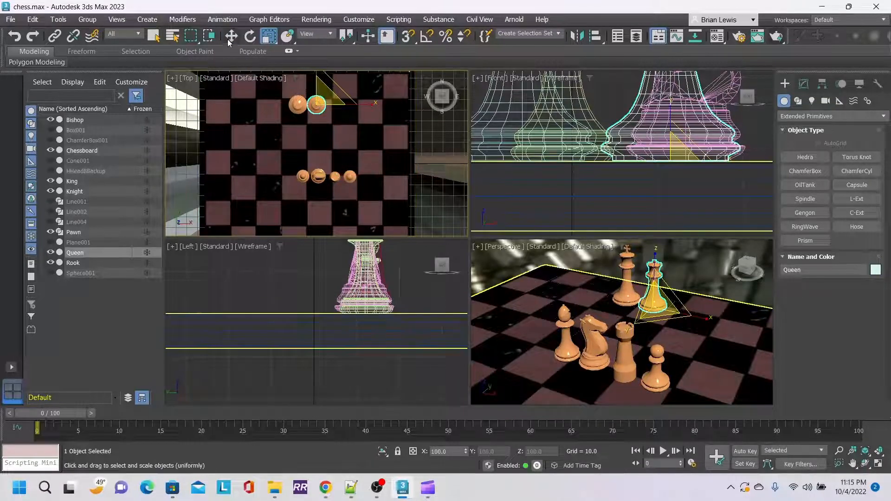
{"action": "key", "text": "w"}
{"action": "left_click_drag", "start_coordinate": [337, 90], "coordinate": [341, 70]}
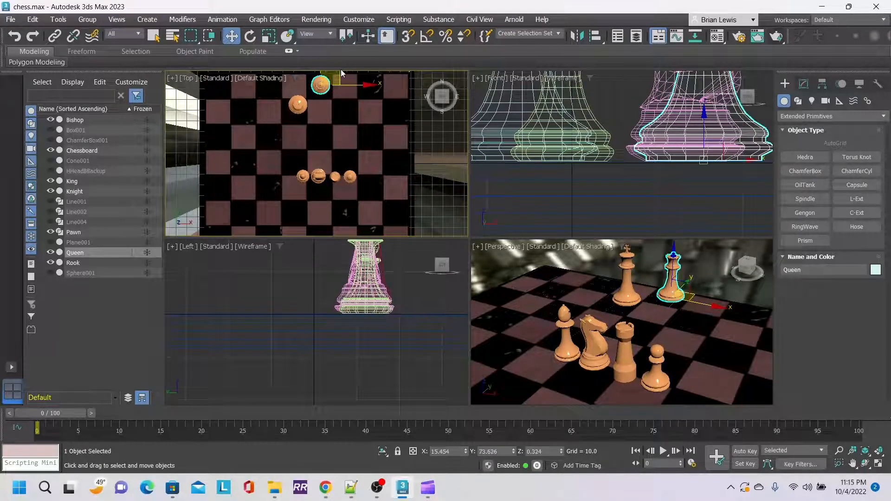
{"action": "left_click", "coordinate": [298, 103]}
{"action": "left_click_drag", "start_coordinate": [311, 88], "coordinate": [308, 69]}
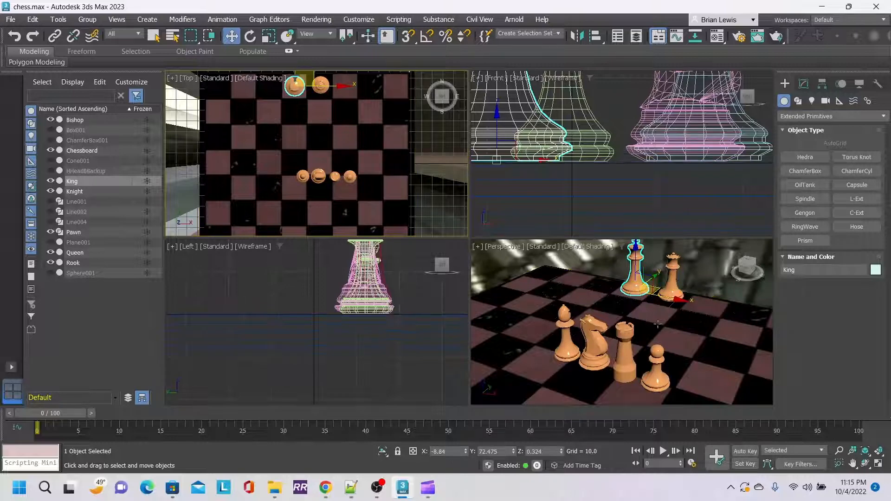
- Move the rook onto the far row's corner square on the queen's side, at about X 85.8, Y 72.6
{"action": "scroll", "coordinate": [658, 324], "scroll_direction": "down", "scroll_amount": 2}
{"action": "scroll", "coordinate": [624, 347], "scroll_direction": "down", "scroll_amount": 1}
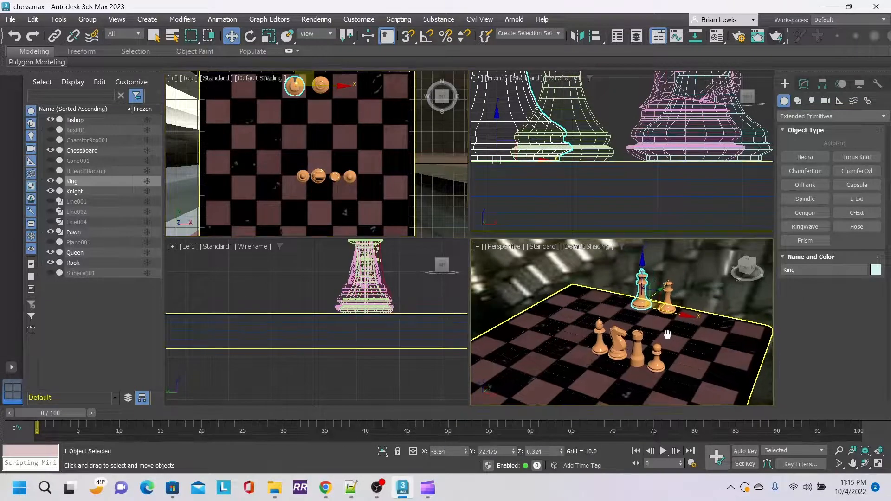
{"action": "left_click", "coordinate": [635, 348]}
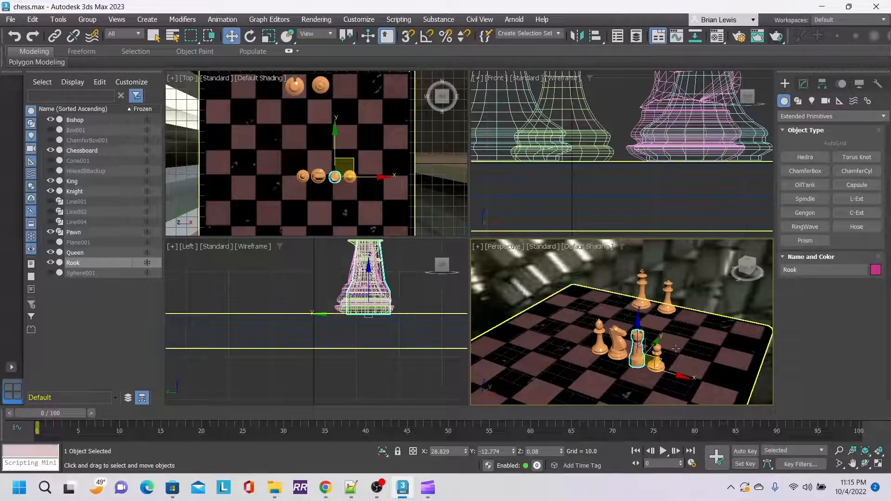
{"action": "left_click_drag", "start_coordinate": [661, 363], "coordinate": [772, 329]}
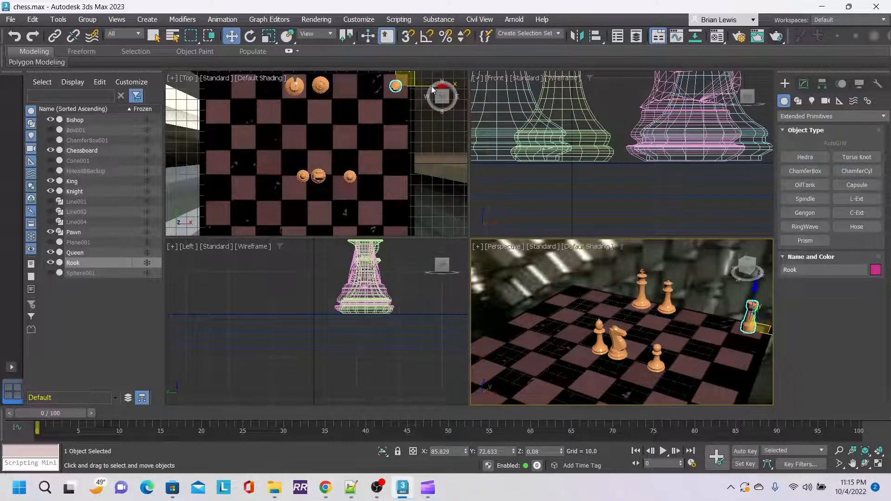
- Clone the rook as one Copy onto the opposite corner square of the far row, at about X -81.4
{"action": "middle_click_drag", "start_coordinate": [428, 85], "coordinate": [428, 112]}
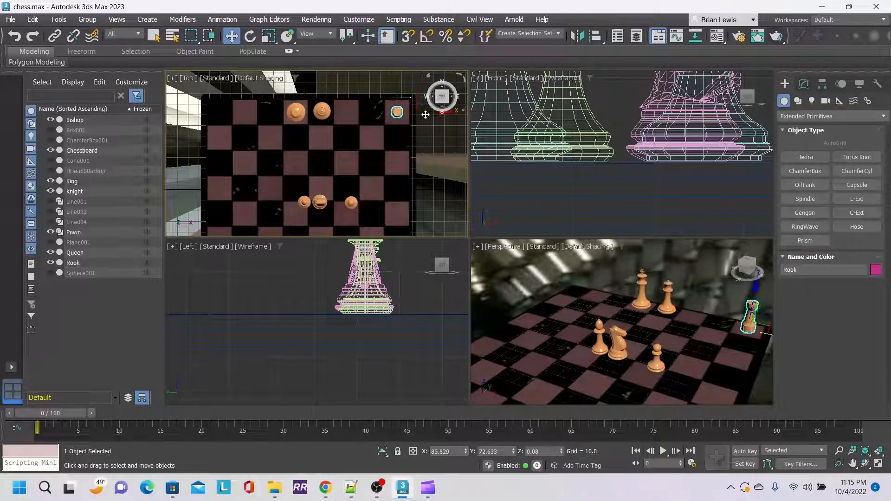
{"action": "left_click_drag", "start_coordinate": [425, 115], "coordinate": [248, 133]}
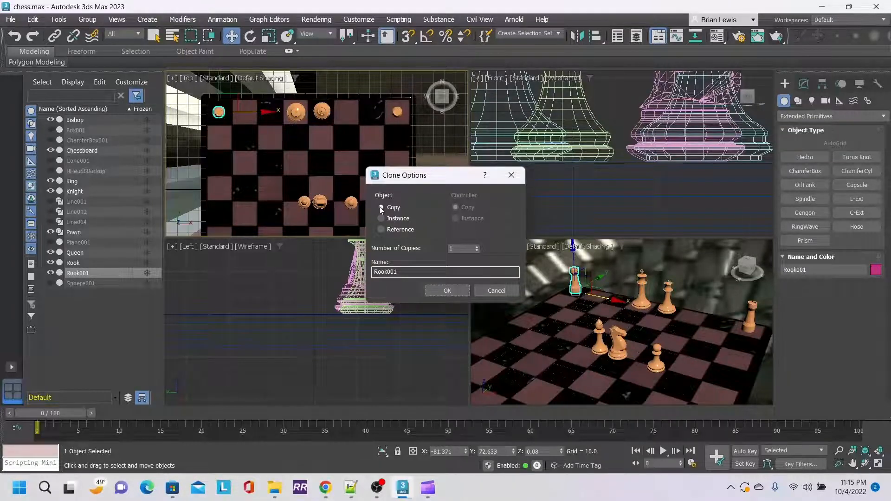
{"action": "left_click", "coordinate": [447, 291]}
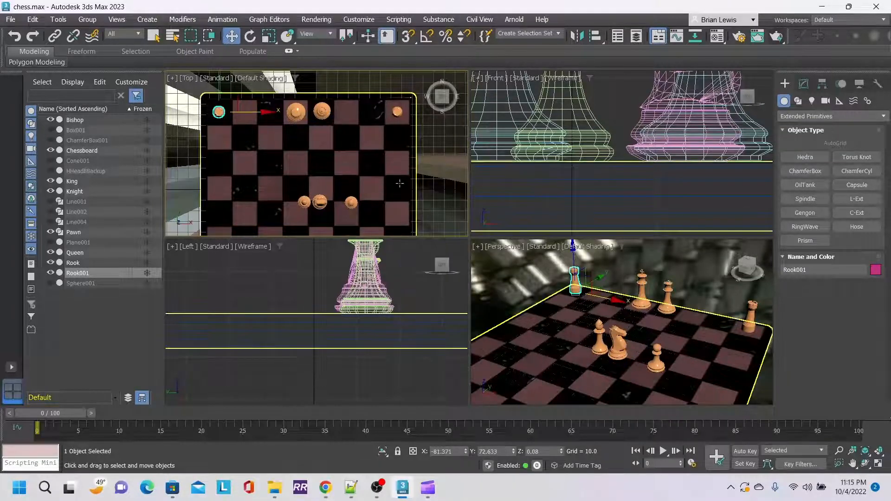
- Move the knight onto the far-row square beside the copied rook, about X -55.1, Y 72.7, and rotate it to about -83° in Z
{"action": "left_click", "coordinate": [320, 202]}
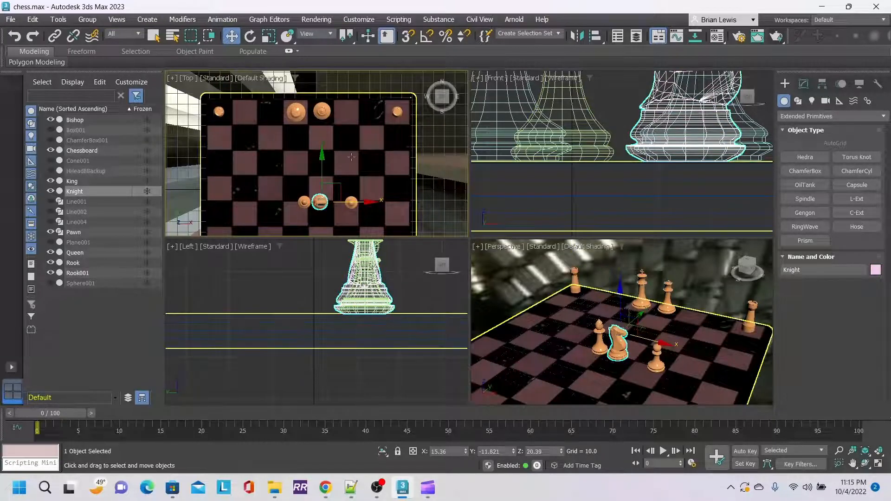
{"action": "left_click_drag", "start_coordinate": [338, 188], "coordinate": [263, 98]}
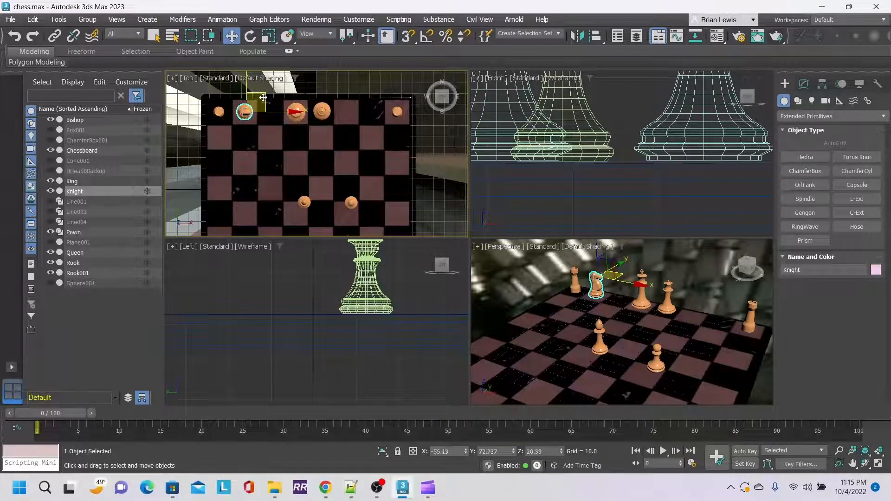
{"action": "left_click", "coordinate": [252, 39]}
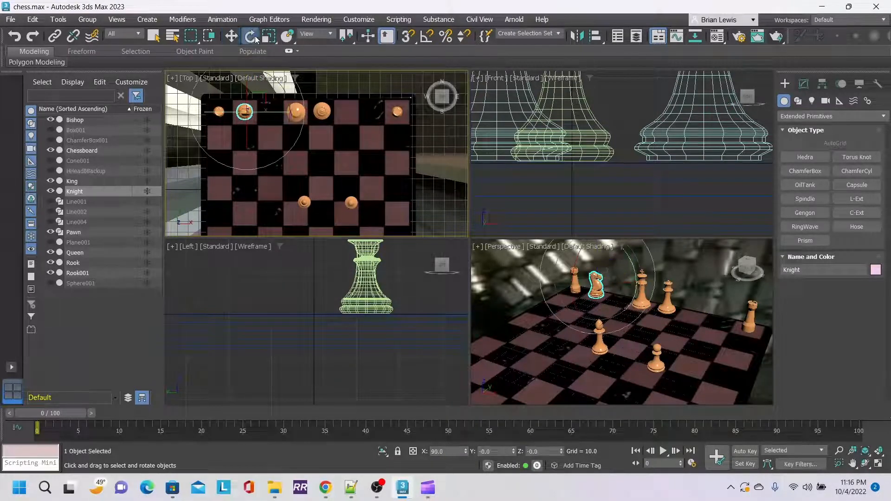
{"action": "left_click_drag", "start_coordinate": [281, 88], "coordinate": [304, 174]}
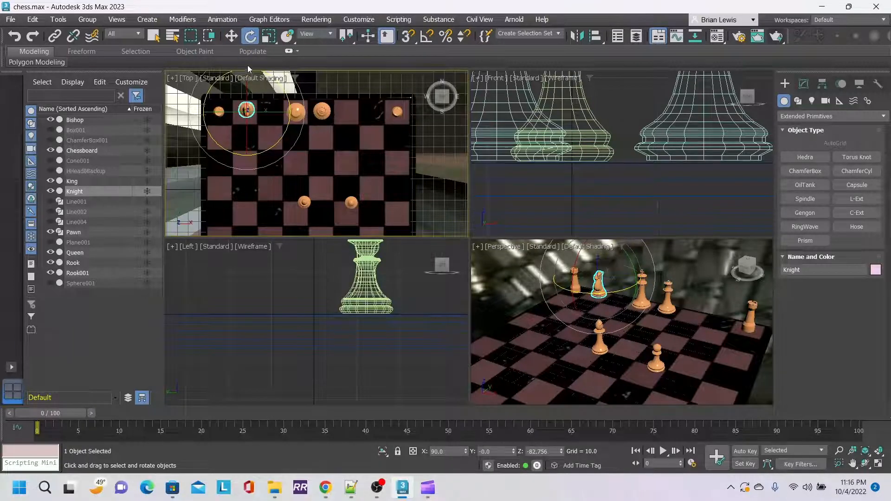
- Re-centre the knight at about X -55.9, Y 70, and clone one Copy beside the other rook at about X 62.6
{"action": "left_click", "coordinate": [231, 36]}
{"action": "left_click_drag", "start_coordinate": [263, 96], "coordinate": [262, 98]}
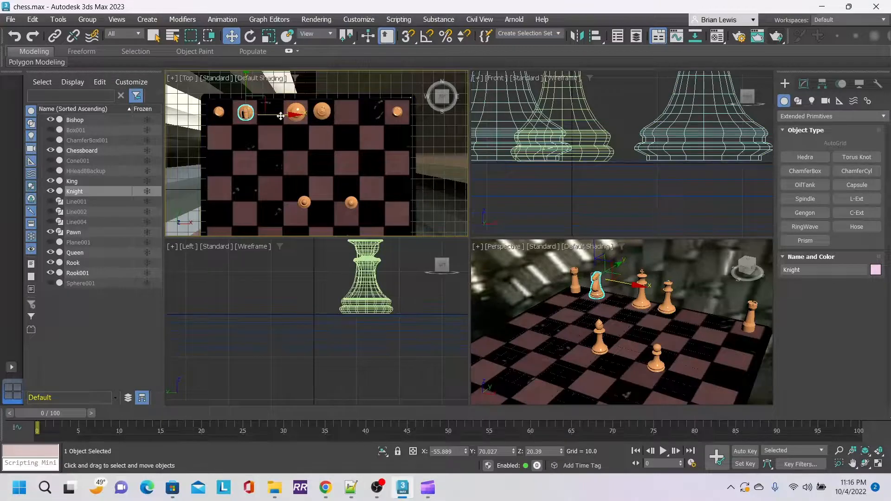
{"action": "left_click_drag", "start_coordinate": [290, 113], "coordinate": [407, 124]}
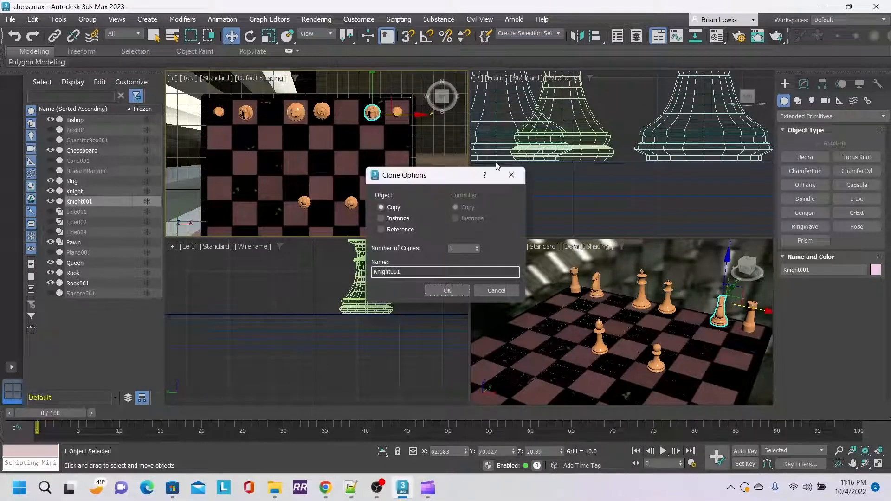
{"action": "left_click", "coordinate": [442, 289]}
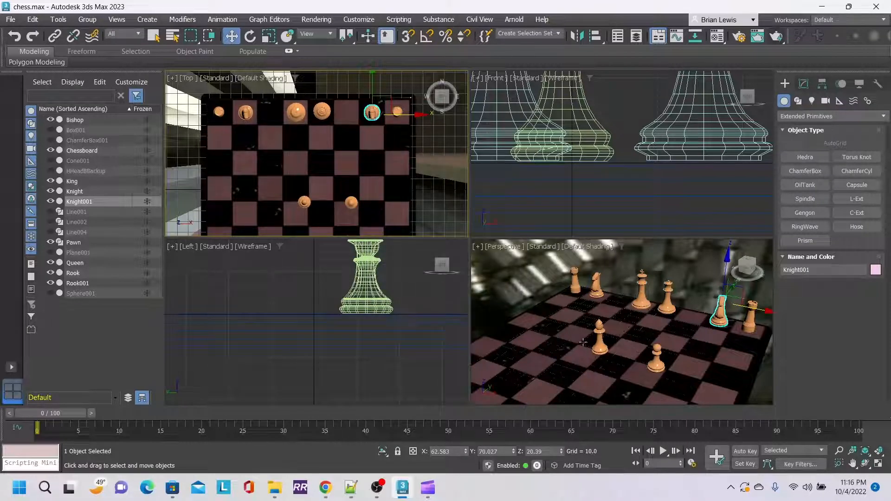
- Move the bishop between the knight and king in the far row, and clone one Copy beside the queen at about X 34.8, Y 72.5
{"action": "left_click", "coordinate": [599, 328]}
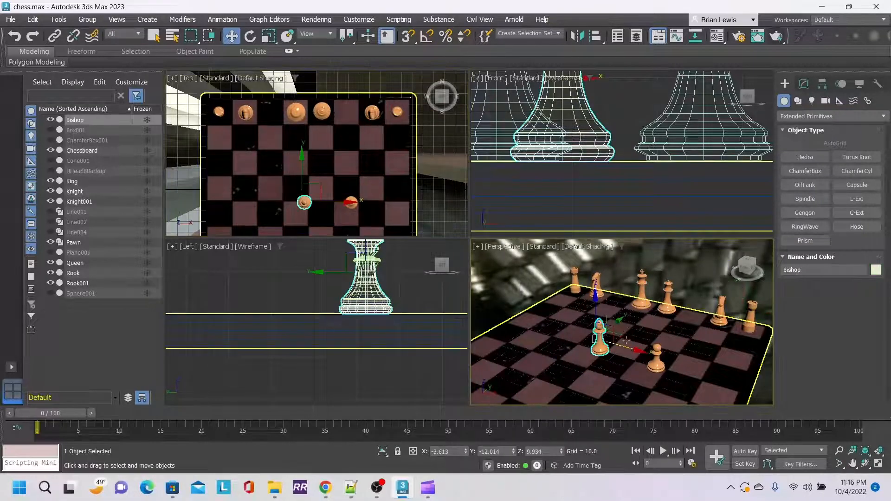
{"action": "left_click", "coordinate": [320, 190]}
{"action": "key", "text": "ctrl+z"}
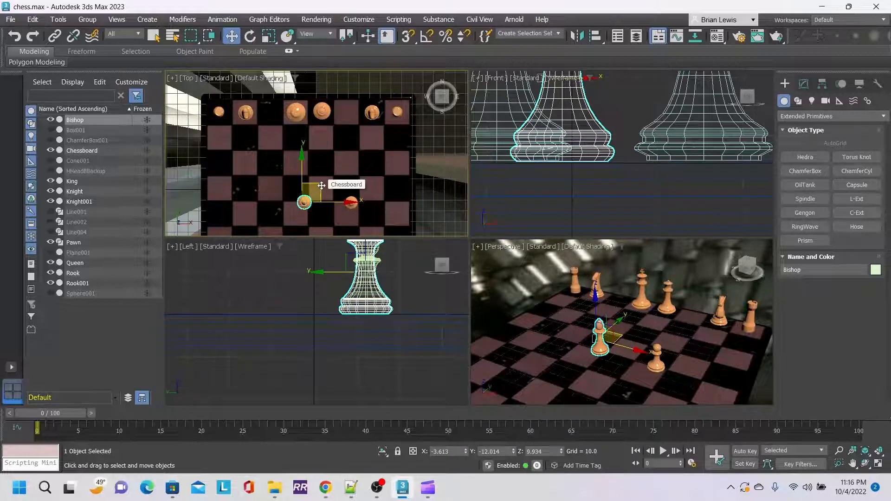
{"action": "left_click_drag", "start_coordinate": [321, 186], "coordinate": [376, 125]}
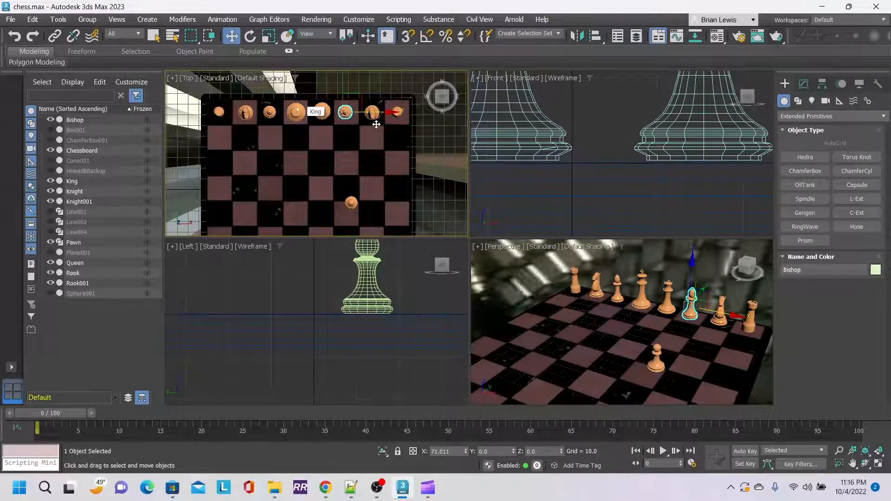
{"action": "left_click_drag", "start_coordinate": [376, 124], "coordinate": [376, 125], "text": "shift"}
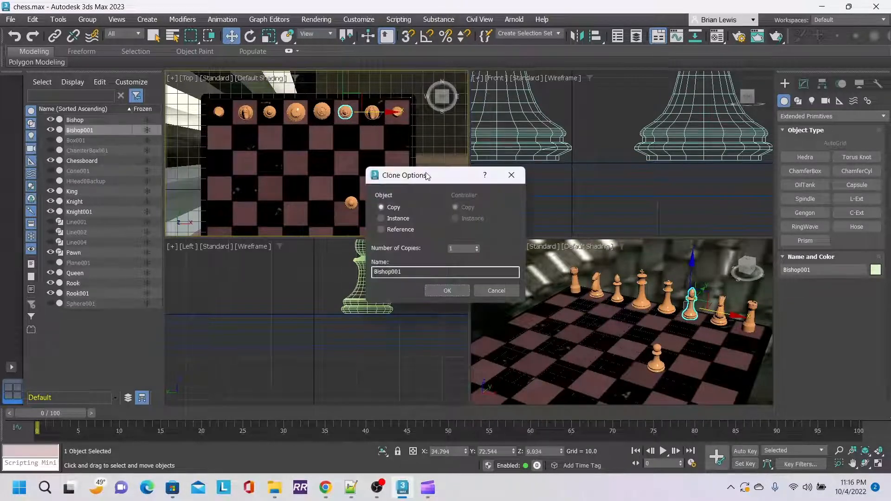
{"action": "left_click", "coordinate": [455, 290]}
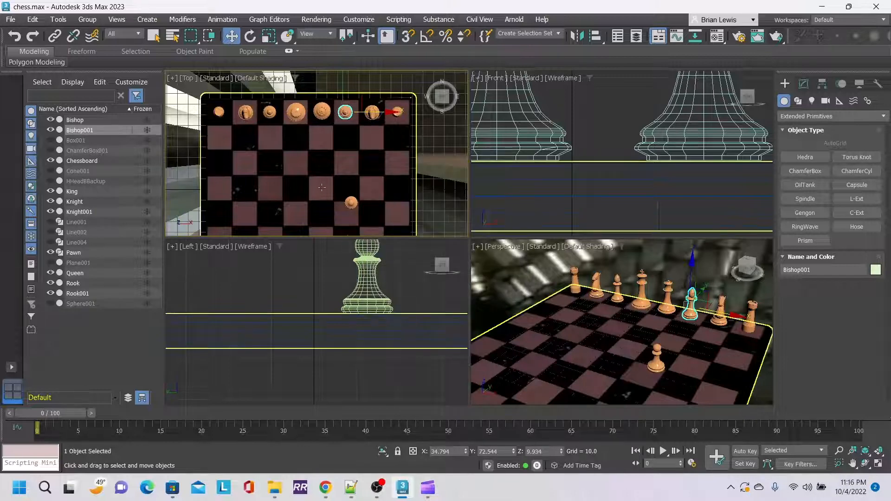
- Move the pawn onto the second-row square in front of the copied rook, at about X -82.8, Y 49.1
{"action": "left_click", "coordinate": [352, 203]}
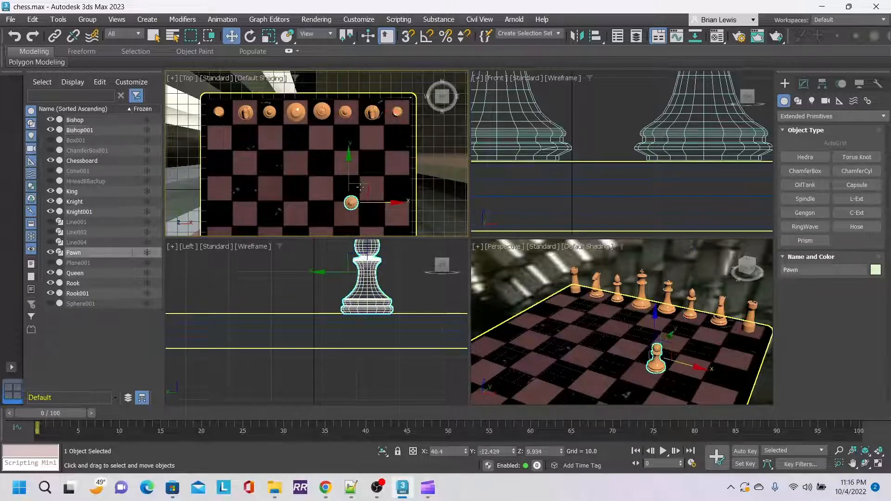
{"action": "left_click_drag", "start_coordinate": [368, 184], "coordinate": [235, 118]}
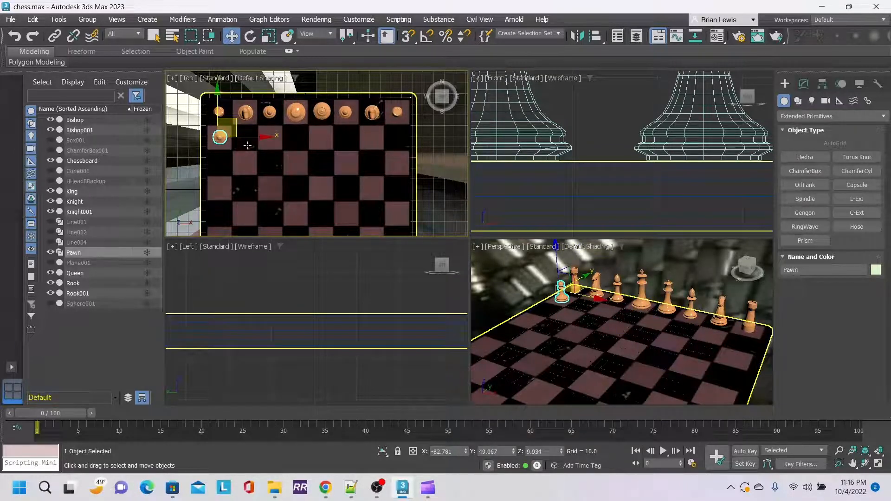
- Clone one Copy of the pawn beside it at about X -58.7, and copy the pair onto the next two second-row squares
{"action": "left_click_drag", "start_coordinate": [252, 137], "coordinate": [278, 139], "text": "shift"}
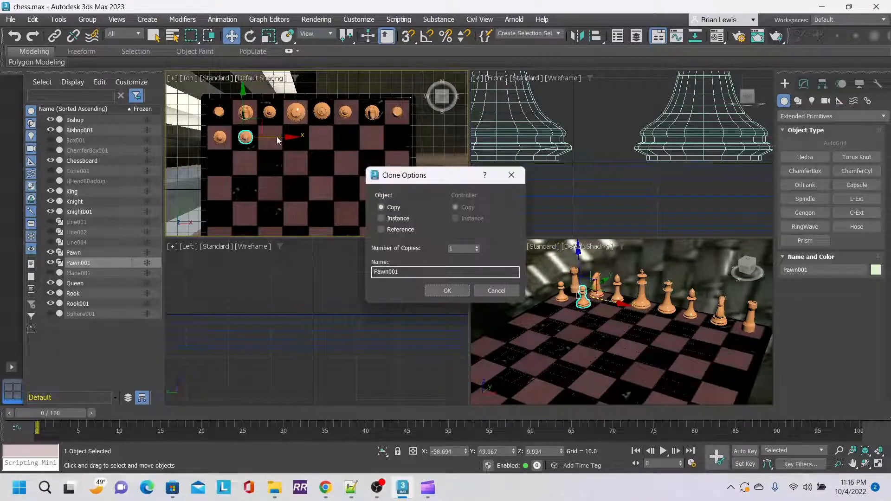
{"action": "left_click", "coordinate": [447, 290]}
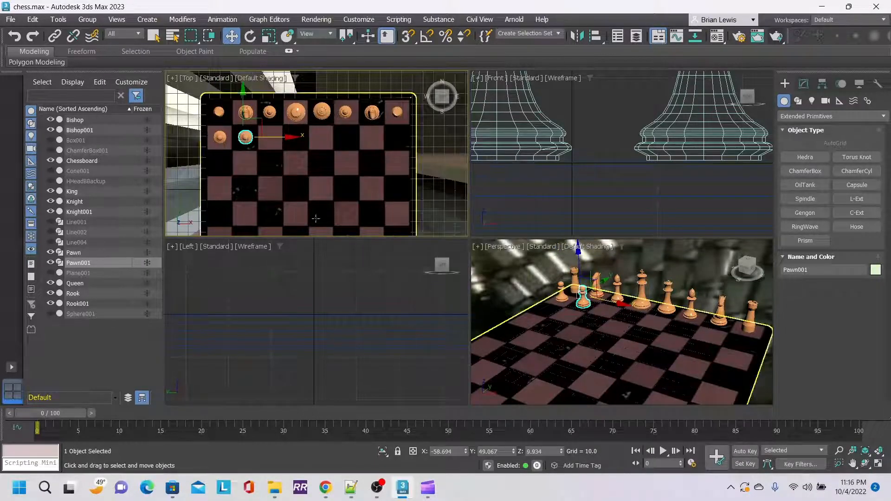
{"action": "left_click", "coordinate": [219, 136], "text": "ctrl"}
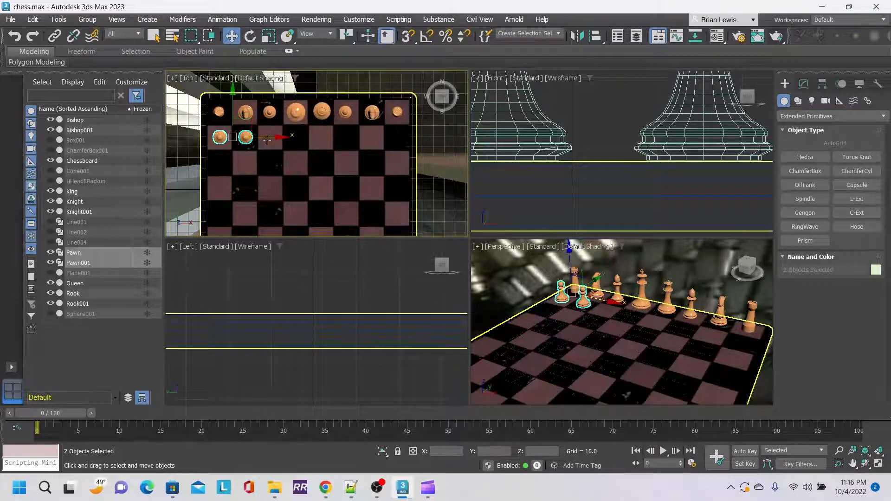
{"action": "left_click_drag", "start_coordinate": [267, 139], "coordinate": [319, 139], "text": "shift"}
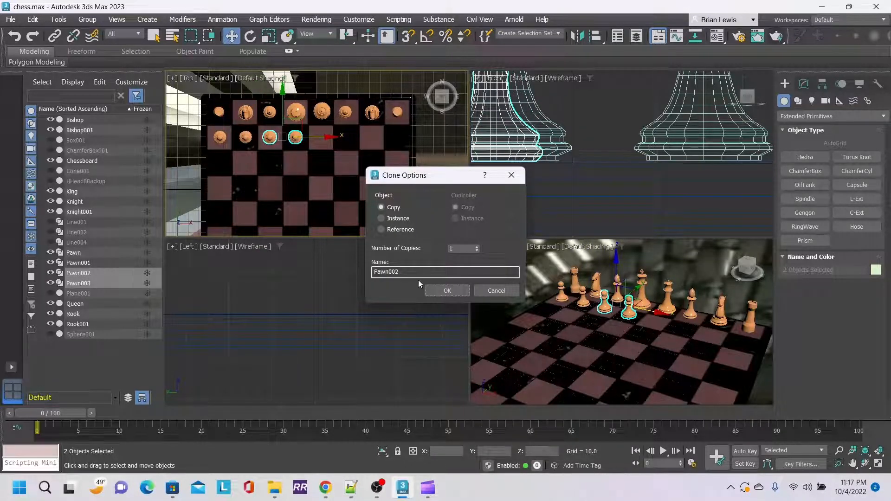
{"action": "left_click", "coordinate": [429, 290]}
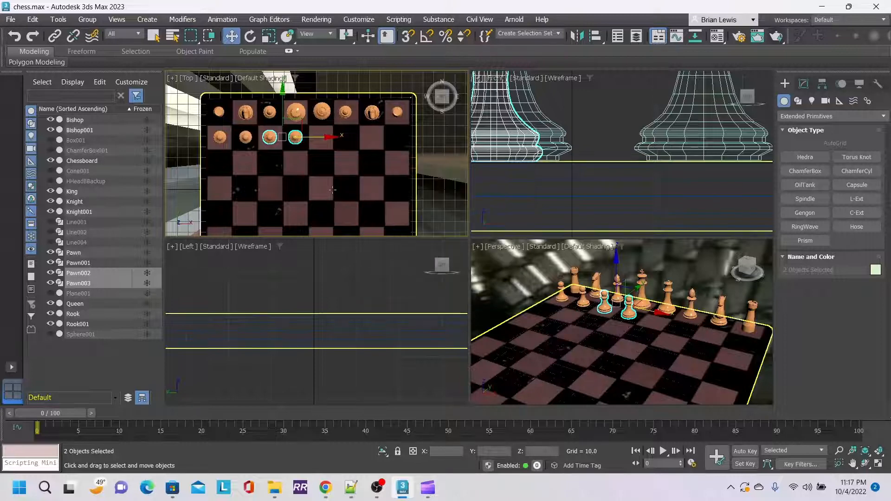
- Select all four pawns and clone one Copy of the group onto the four empty squares of the second row
{"action": "left_click", "coordinate": [244, 137], "text": "ctrl"}
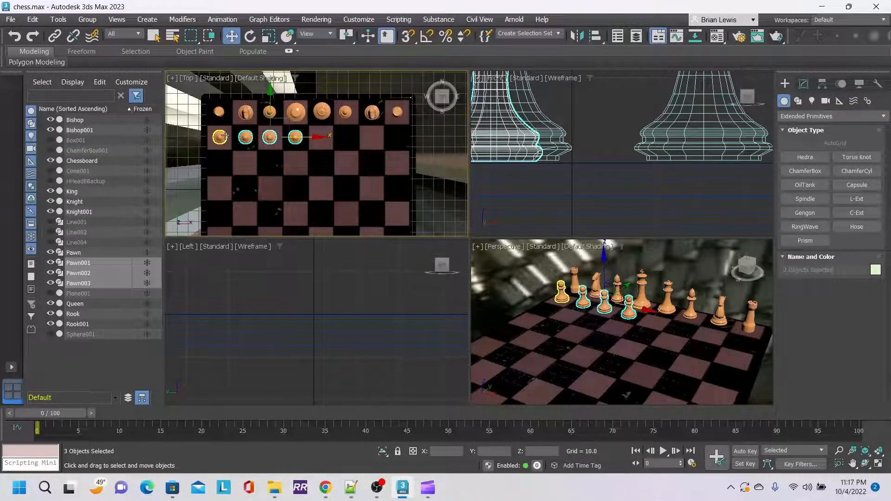
{"action": "left_click", "coordinate": [220, 137], "text": "ctrl"}
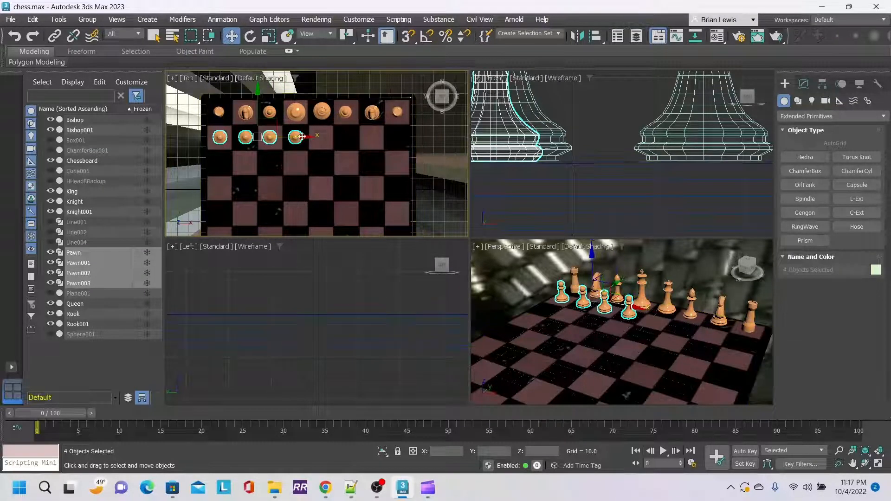
{"action": "left_click_drag", "start_coordinate": [306, 137], "coordinate": [404, 147]}
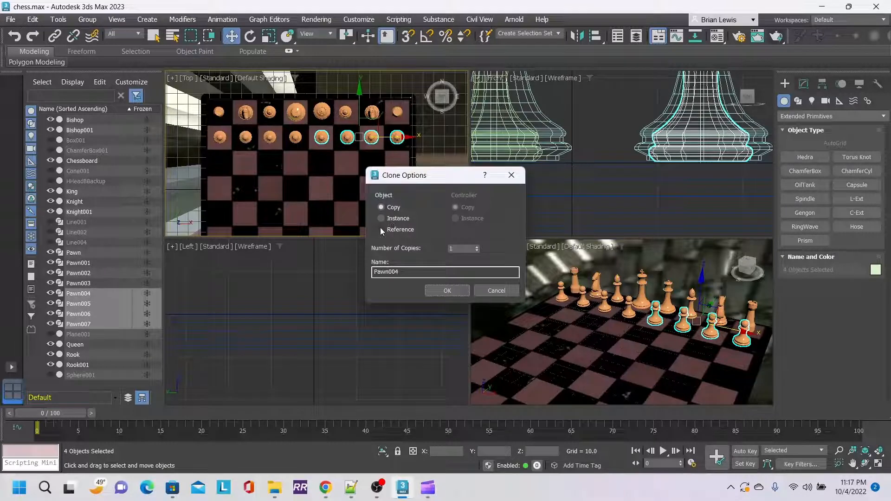
{"action": "left_click", "coordinate": [433, 286]}
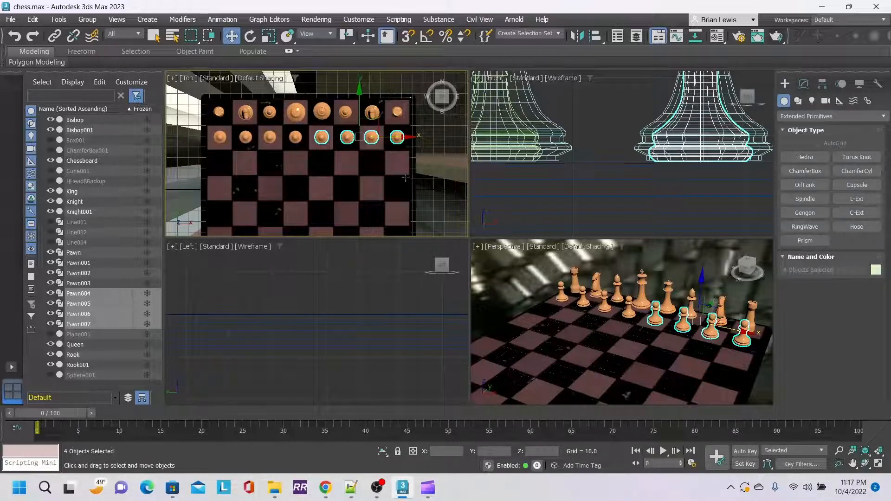
- Select the eight back-row pieces, from rook to rook, and clone one Copy of them along Y onto the opposite edge row
{"action": "left_click", "coordinate": [218, 112]}
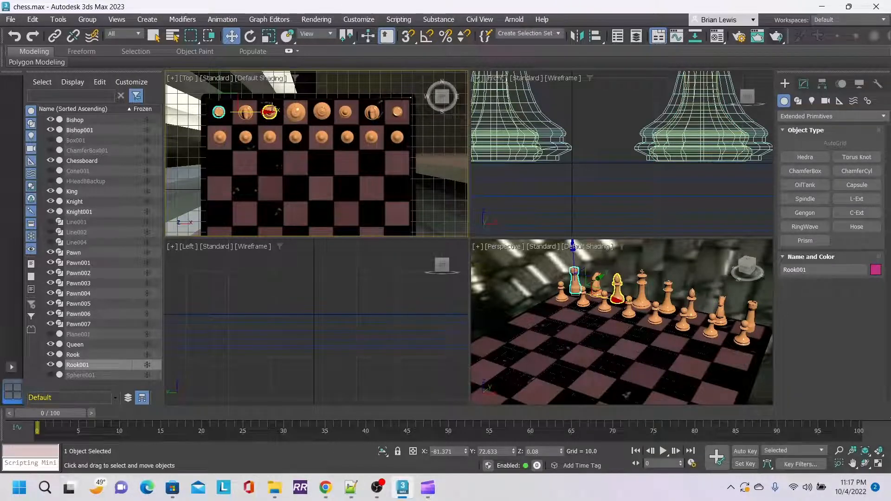
{"action": "left_click", "coordinate": [270, 110]}
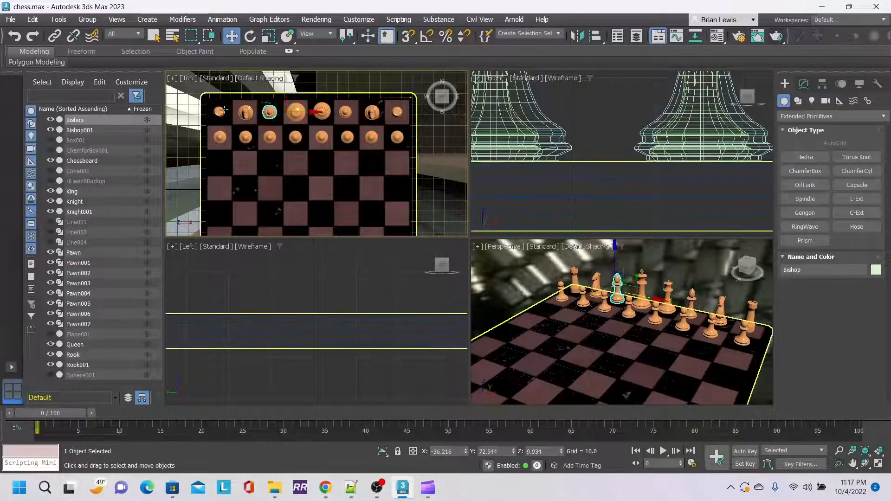
{"action": "left_click", "coordinate": [219, 112], "text": "ctrl"}
{"action": "left_click", "coordinate": [295, 112], "text": "ctrl"}
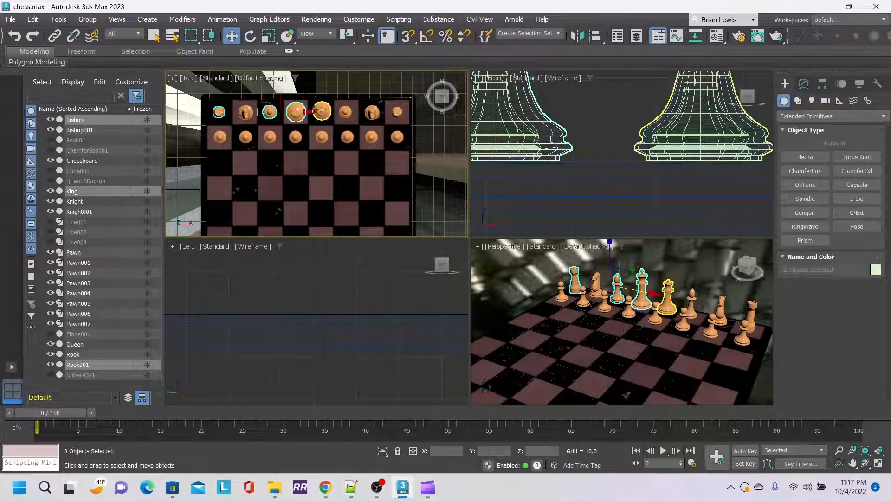
{"action": "left_click", "coordinate": [246, 112], "text": "ctrl"}
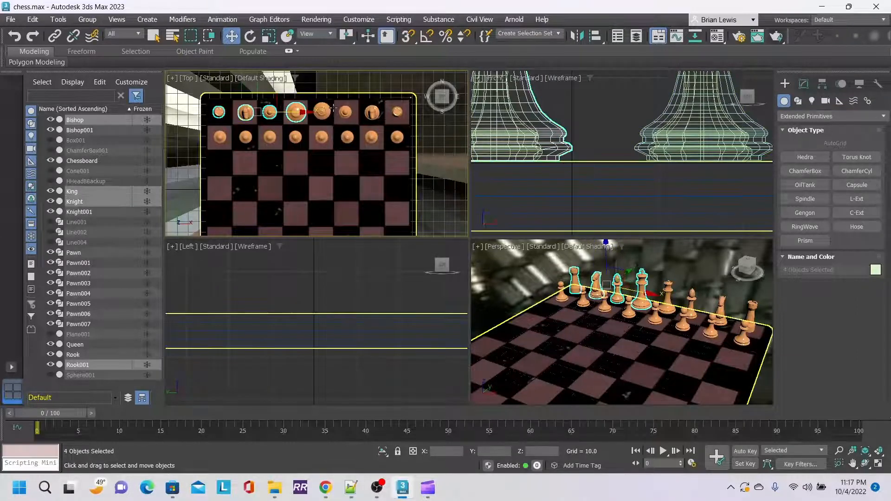
{"action": "left_click", "coordinate": [323, 111], "text": "ctrl"}
{"action": "left_click", "coordinate": [372, 112], "text": "ctrl"}
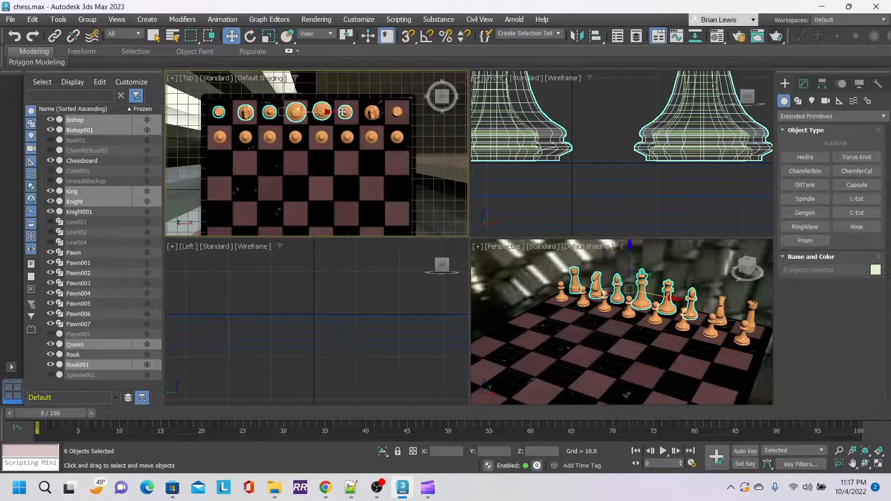
{"action": "left_click", "coordinate": [372, 112], "text": "ctrl"}
{"action": "left_click", "coordinate": [397, 112], "text": "ctrl"}
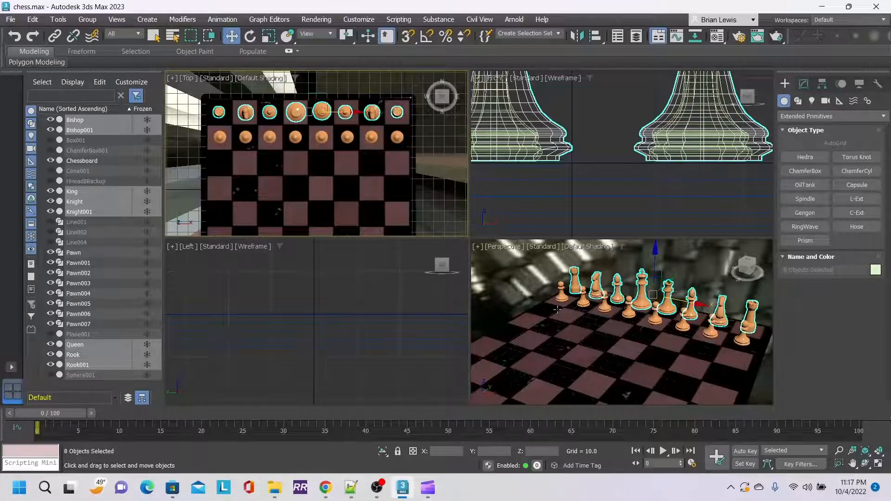
{"action": "scroll", "coordinate": [559, 310], "scroll_direction": "down", "scroll_amount": 4}
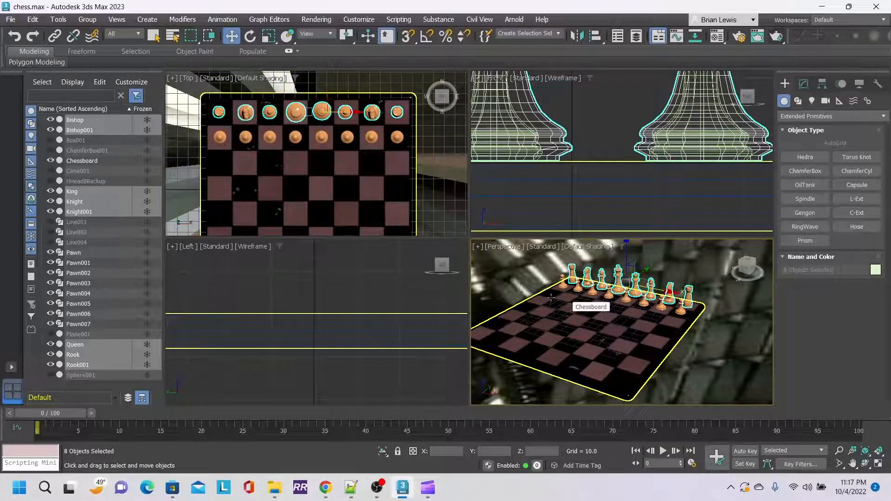
{"action": "scroll", "coordinate": [551, 297], "scroll_direction": "up", "scroll_amount": 2}
{"action": "scroll", "coordinate": [375, 194], "scroll_direction": "down", "scroll_amount": 3}
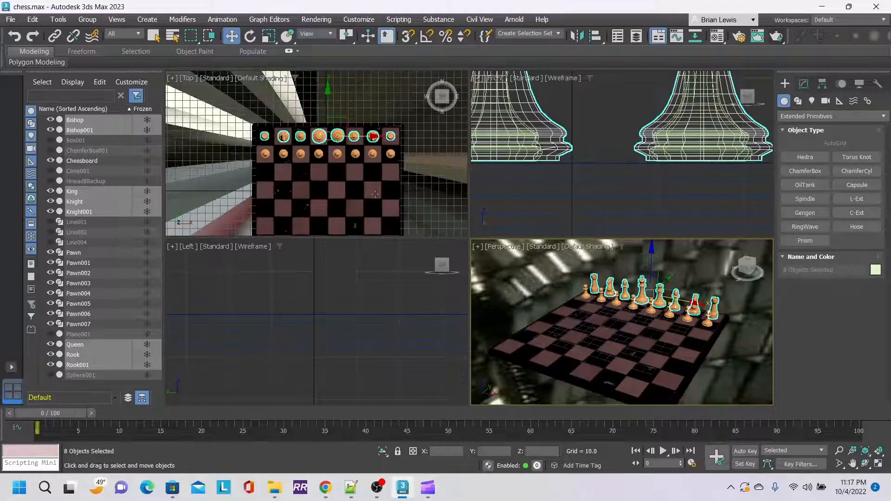
{"action": "middle_click_drag", "start_coordinate": [375, 194], "coordinate": [369, 150]}
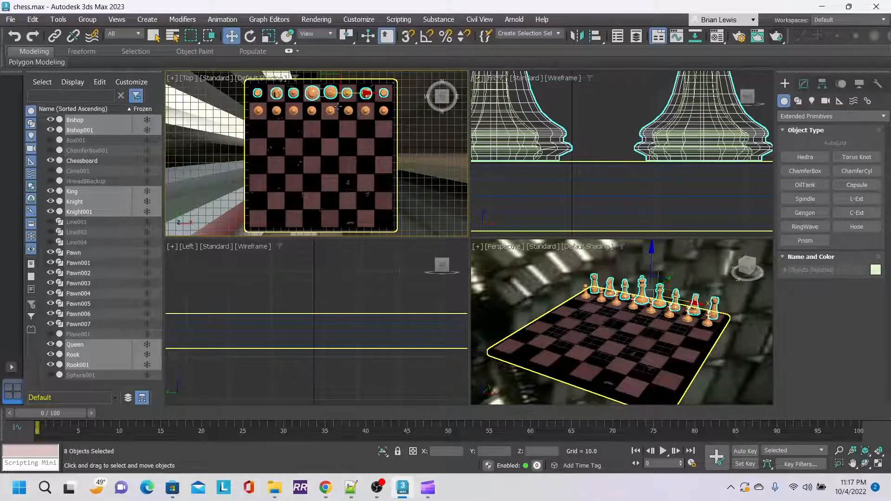
{"action": "left_click", "coordinate": [172, 78]}
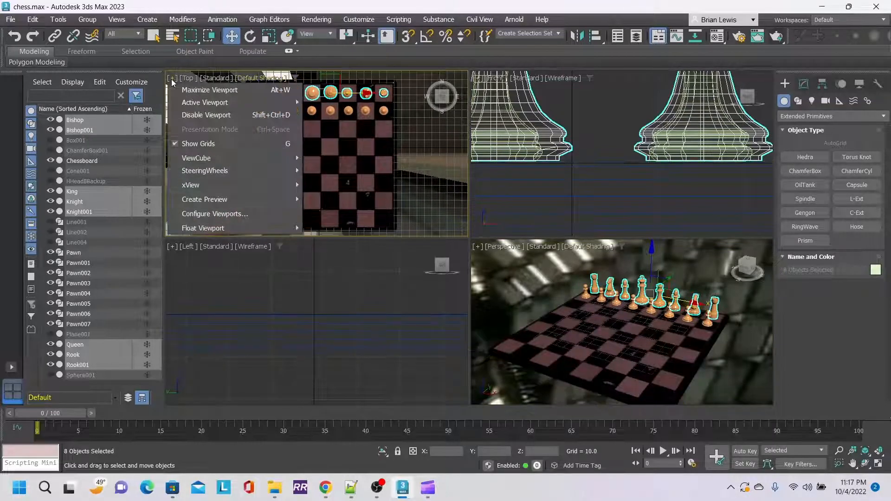
{"action": "left_click", "coordinate": [186, 91]}
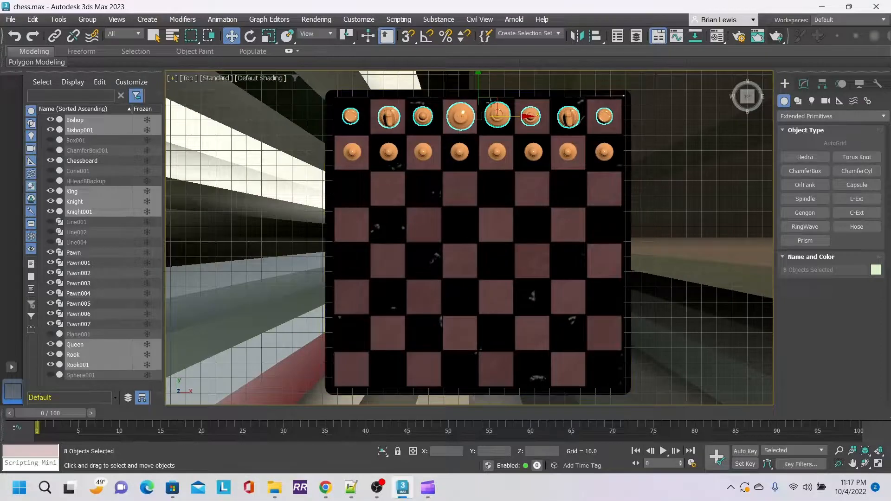
{"action": "left_click_drag", "start_coordinate": [478, 79], "coordinate": [482, 332]}
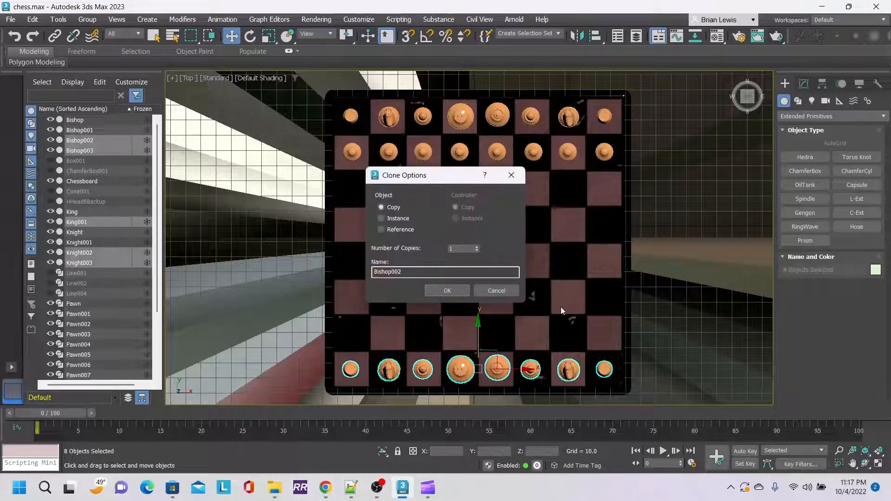
{"action": "left_click", "coordinate": [442, 293]}
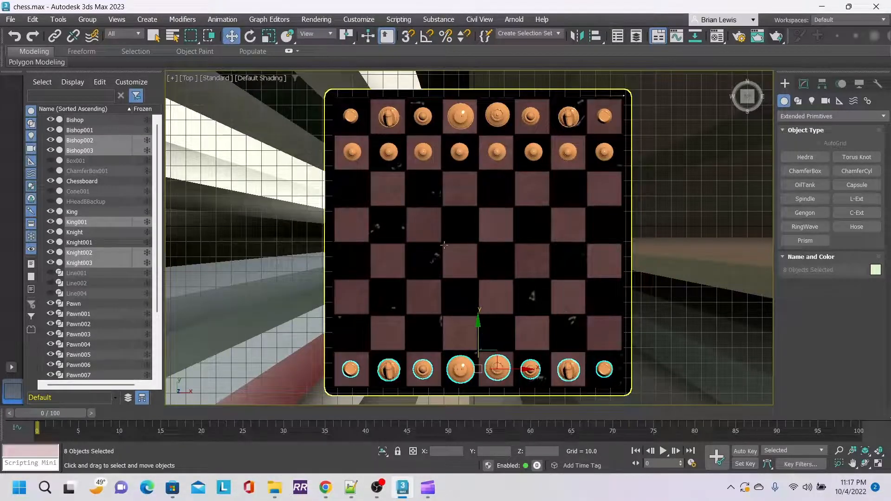
- Select the eight second-row pawns and clone one Copy of them along Y onto the row in front of the copied back-row pieces
{"action": "left_click", "coordinate": [349, 154]}
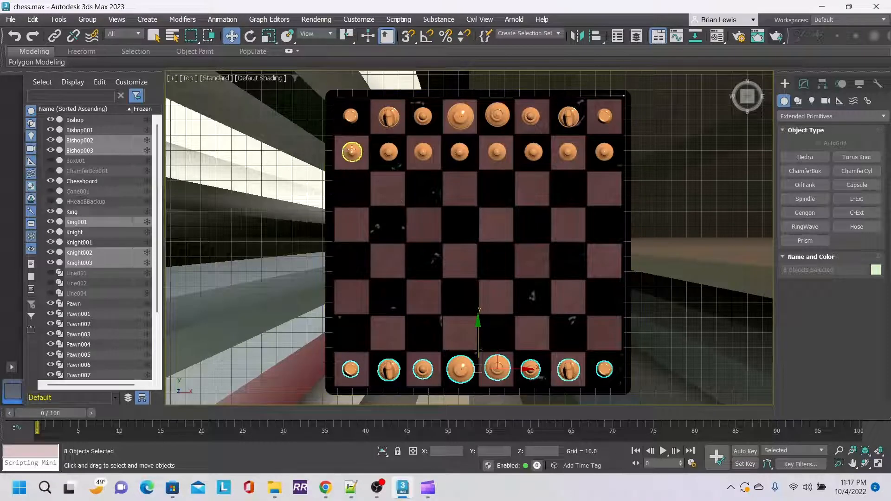
{"action": "left_click", "coordinate": [389, 149], "text": "ctrl"}
{"action": "left_click", "coordinate": [423, 151], "text": "ctrl"}
{"action": "left_click", "coordinate": [459, 152], "text": "ctrl"}
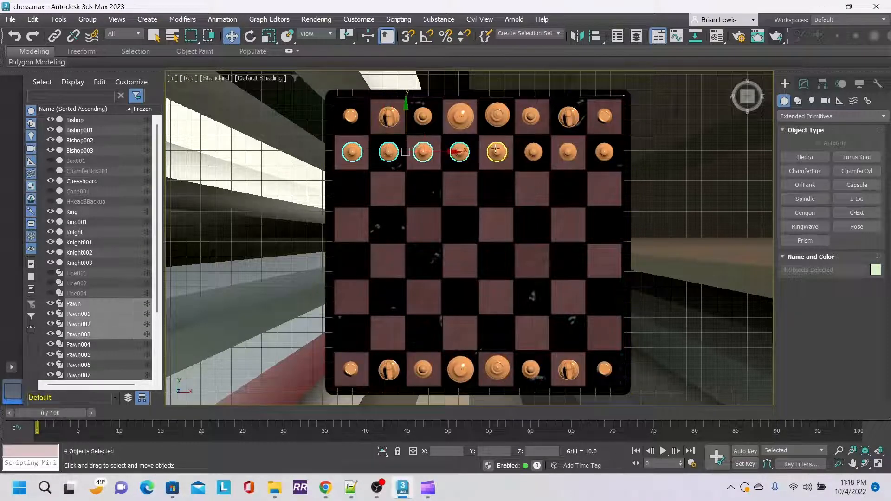
{"action": "left_click", "coordinate": [496, 149], "text": "ctrl"}
{"action": "left_click", "coordinate": [533, 150], "text": "ctrl"}
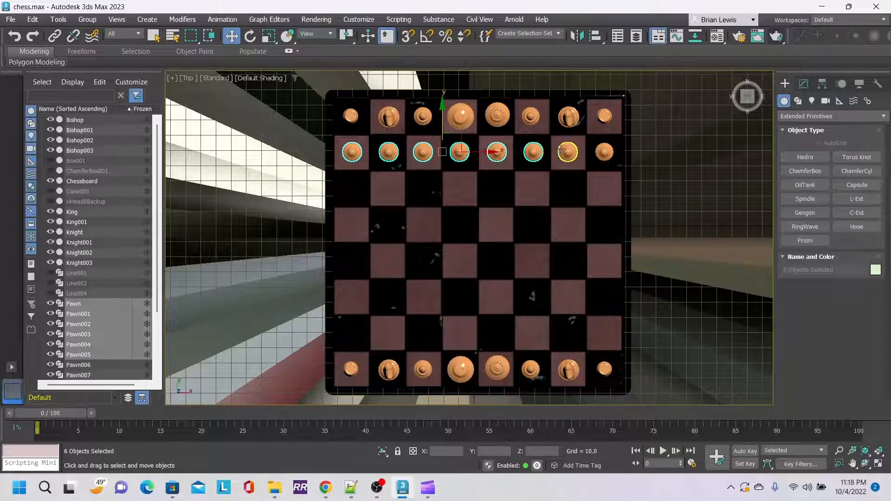
{"action": "left_click", "coordinate": [567, 152], "text": "ctrl"}
{"action": "left_click", "coordinate": [605, 152], "text": "ctrl"}
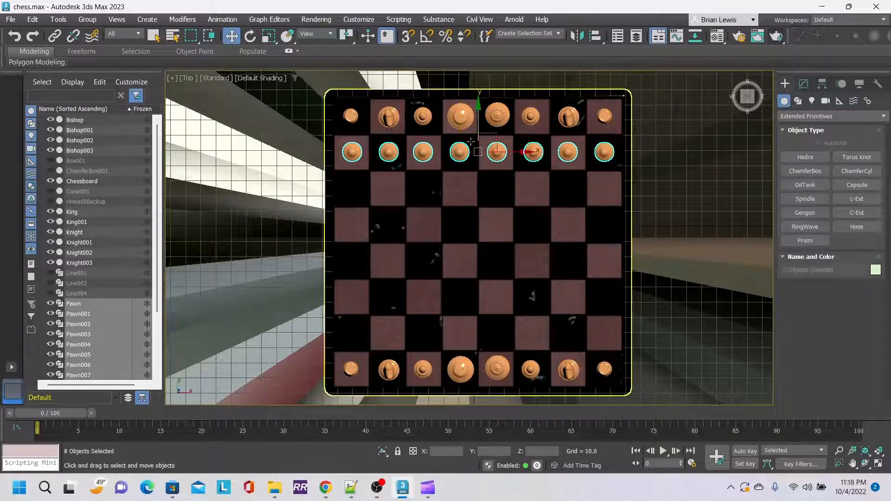
{"action": "left_click_drag", "start_coordinate": [478, 119], "coordinate": [484, 297]}
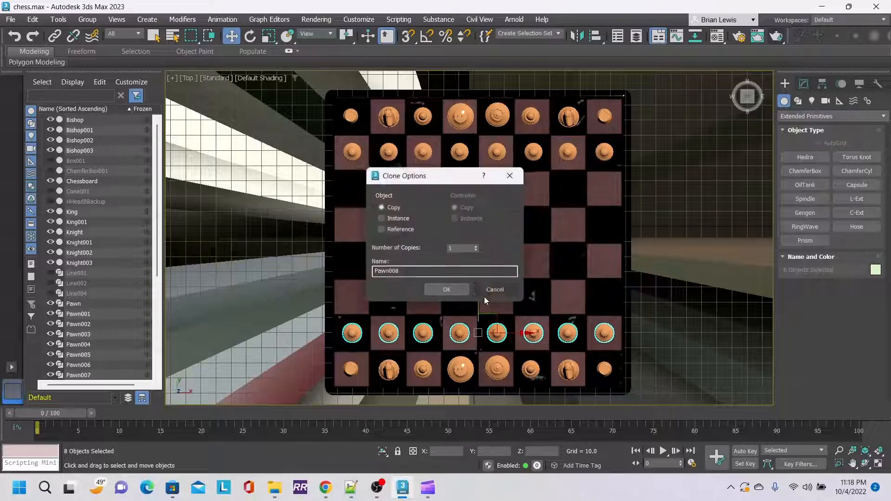
{"action": "left_click", "coordinate": [447, 291]}
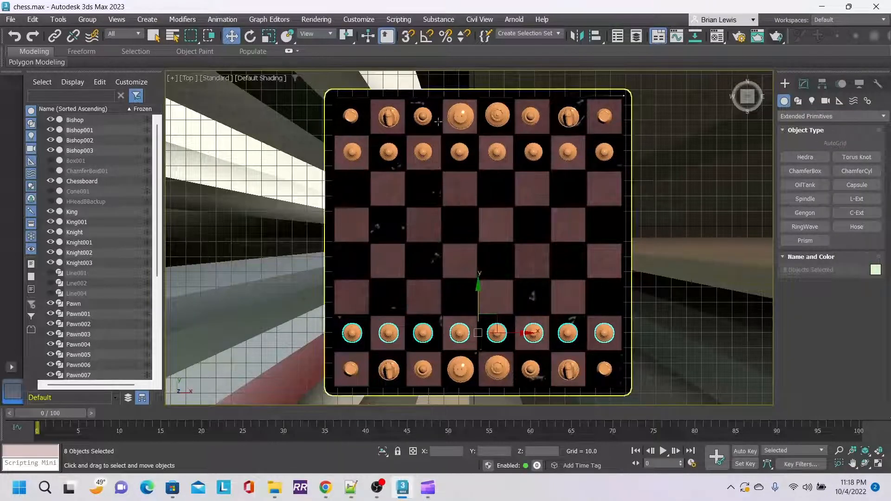
- Rotate the copied near-row knight at about X 62.6 to about 88.5° in Z so that it faces the opposing side
{"action": "left_click", "coordinate": [172, 78]}
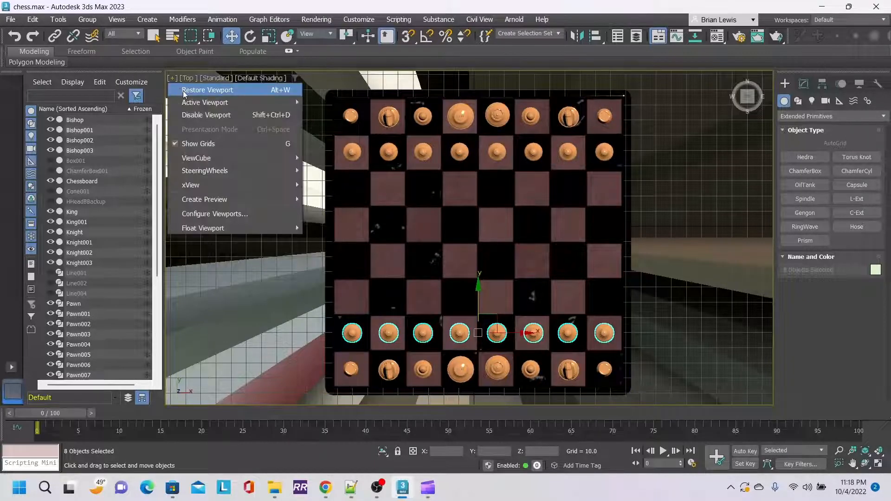
{"action": "left_click", "coordinate": [184, 93]}
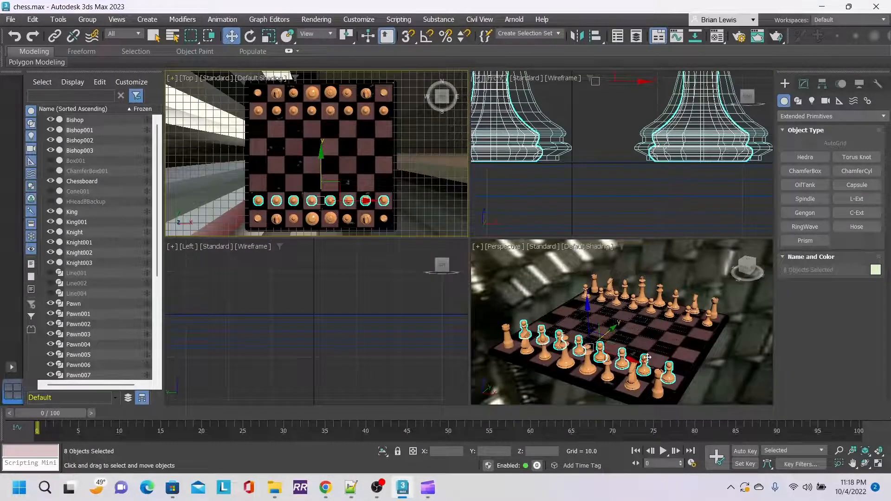
{"action": "left_click", "coordinate": [634, 381]}
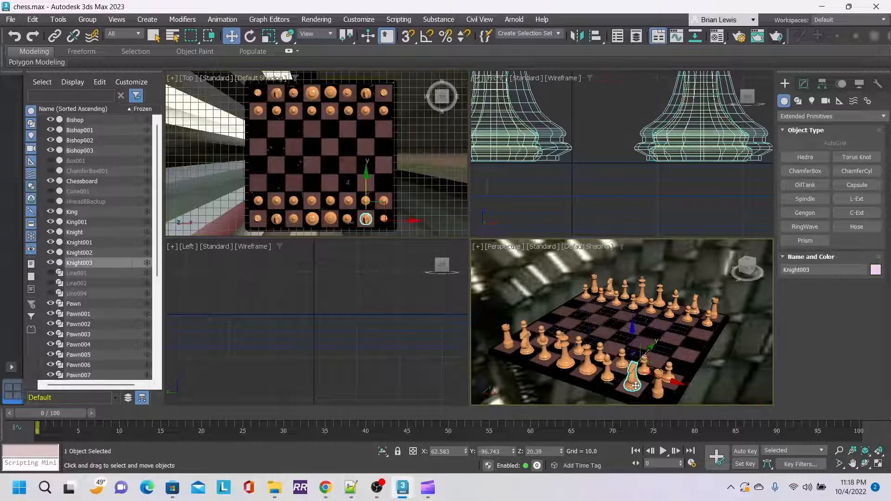
{"action": "left_click", "coordinate": [250, 36]}
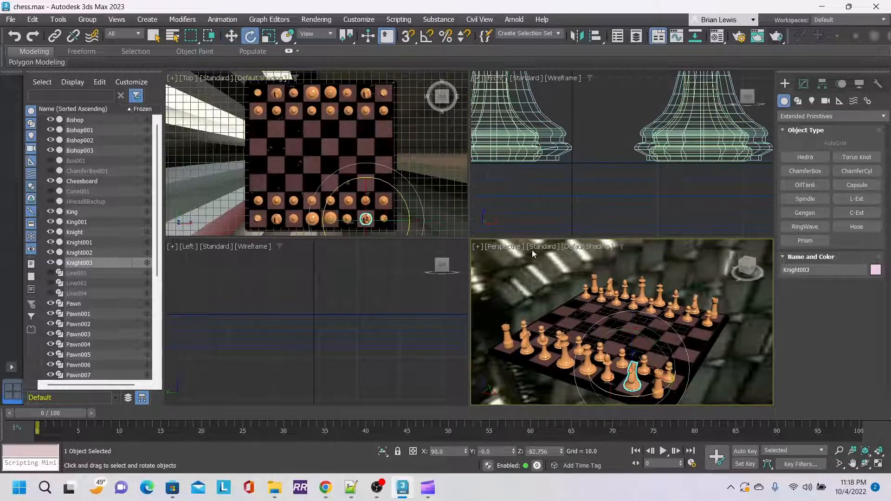
{"action": "left_click_drag", "start_coordinate": [633, 397], "coordinate": [785, 282]}
- Move the rotated near-row knight to about X 61.7, Y -92.7 so that it sits centred on its square
{"action": "middle_click_drag", "start_coordinate": [417, 165], "coordinate": [415, 133]}
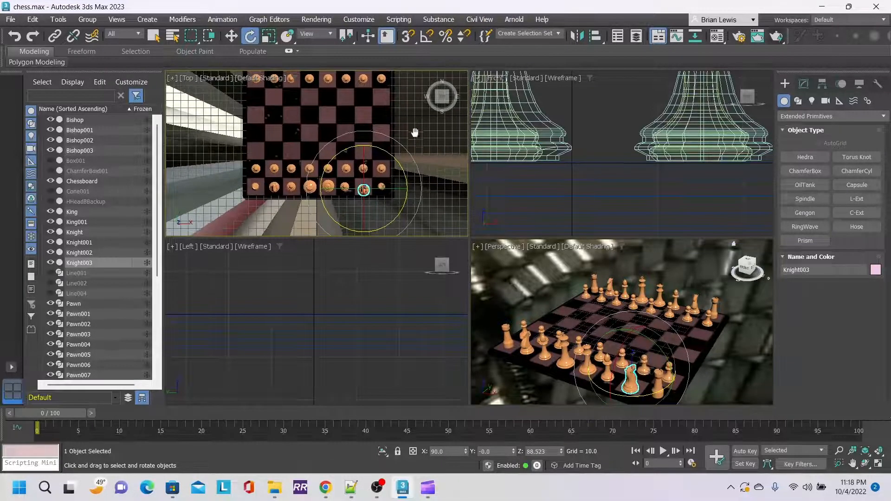
{"action": "left_click", "coordinate": [231, 36]}
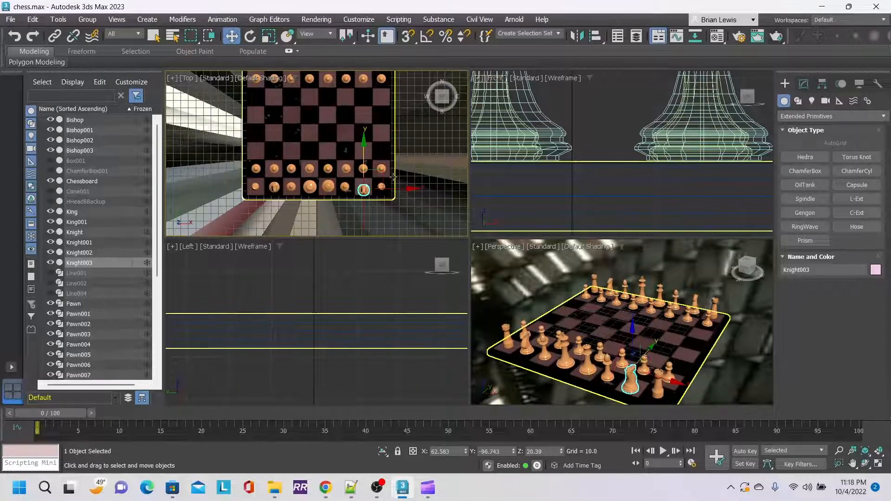
{"action": "scroll", "coordinate": [395, 176], "scroll_direction": "up", "scroll_amount": 3}
{"action": "left_click", "coordinate": [365, 178]}
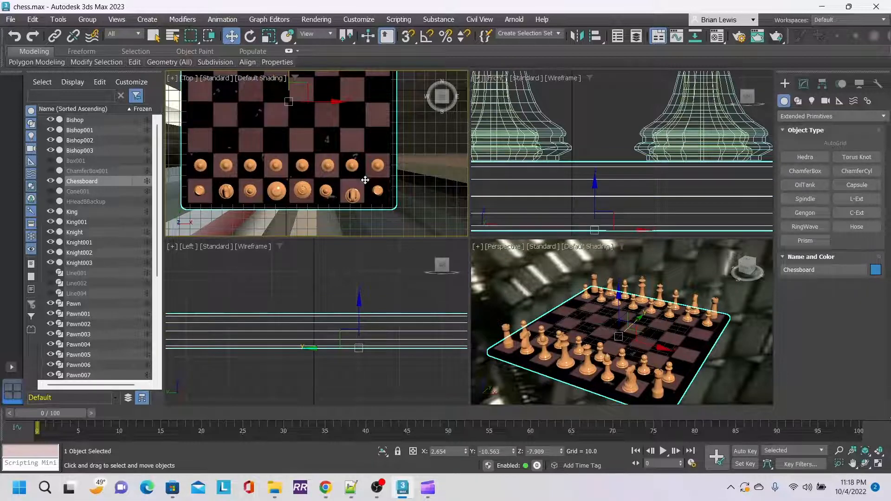
{"action": "left_click", "coordinate": [353, 194]}
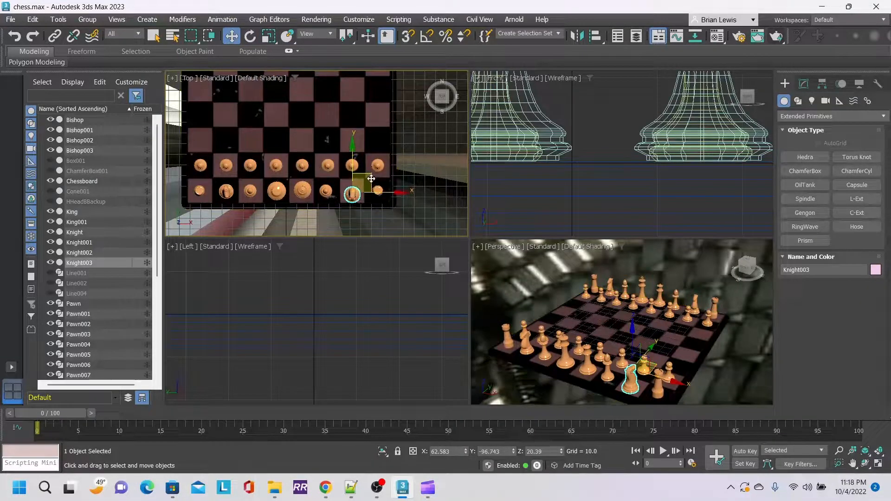
{"action": "left_click_drag", "start_coordinate": [371, 179], "coordinate": [370, 176]}
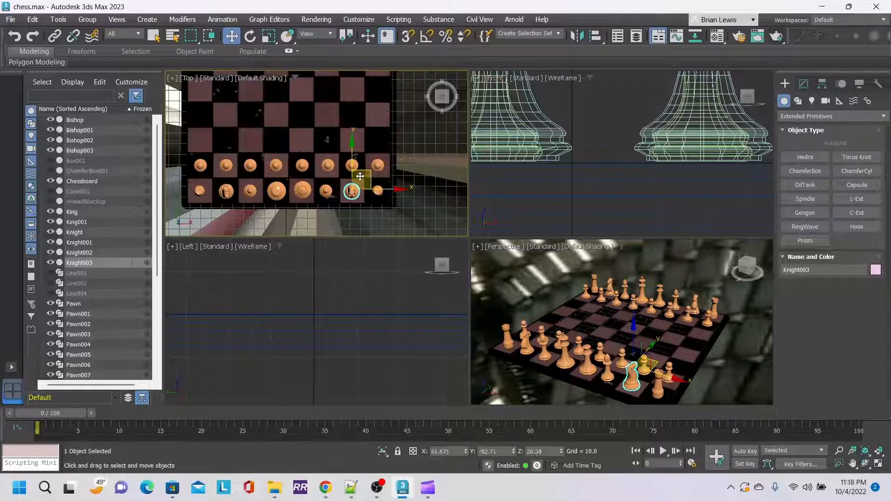
- Rotate the other near-row knight in Z to face the opposing side and move it along Y to about -91.8, centring it on its square
{"action": "left_click", "coordinate": [227, 188]}
{"action": "left_click", "coordinate": [250, 36]}
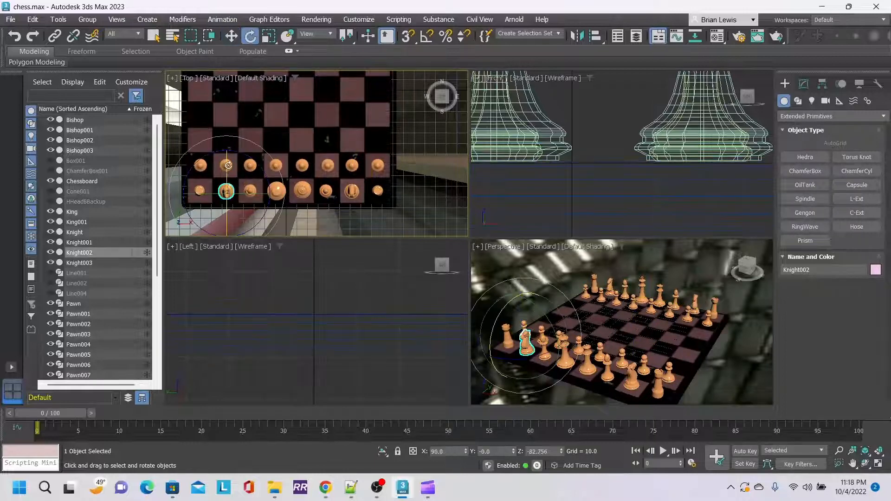
{"action": "left_click_drag", "start_coordinate": [228, 165], "coordinate": [252, 45]}
{"action": "left_click", "coordinate": [231, 36]}
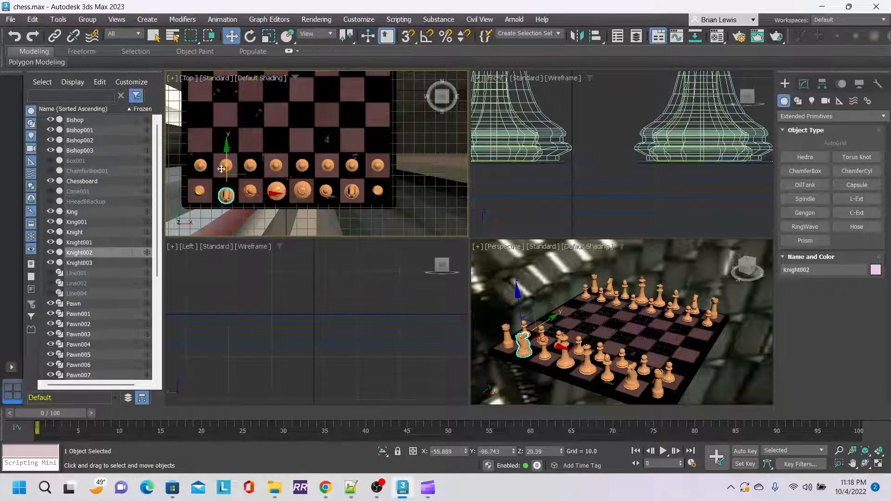
{"action": "left_click_drag", "start_coordinate": [222, 153], "coordinate": [229, 149]}
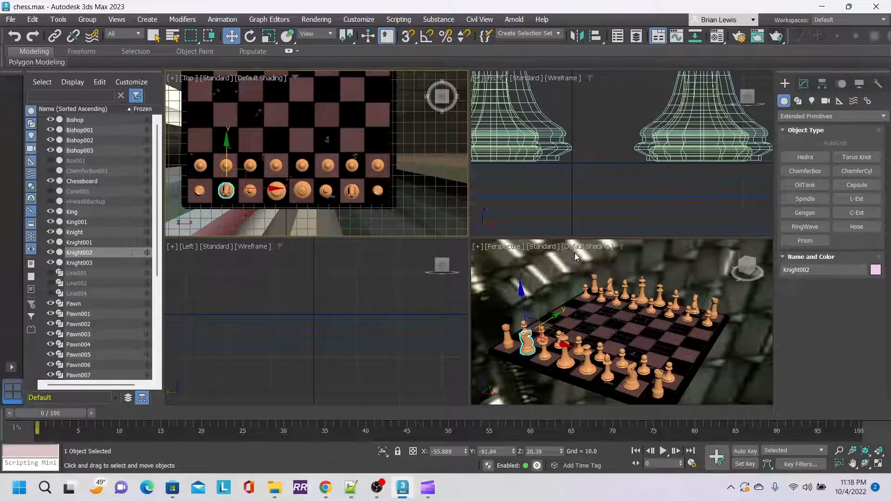
- Select the sixteen far-side pieces without the chessboard and assign them the 02 - Default material with the Silver preset
{"action": "left_click_drag", "start_coordinate": [575, 253], "coordinate": [745, 330]}
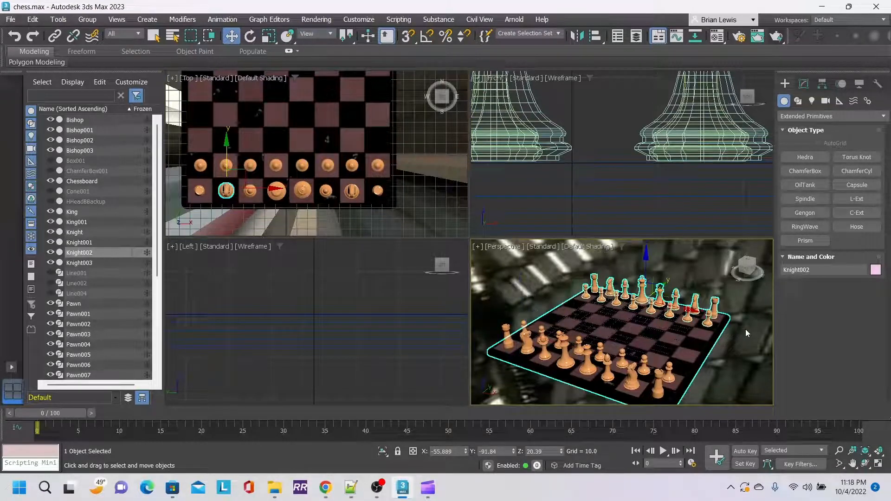
{"action": "left_click", "coordinate": [664, 334], "text": "alt"}
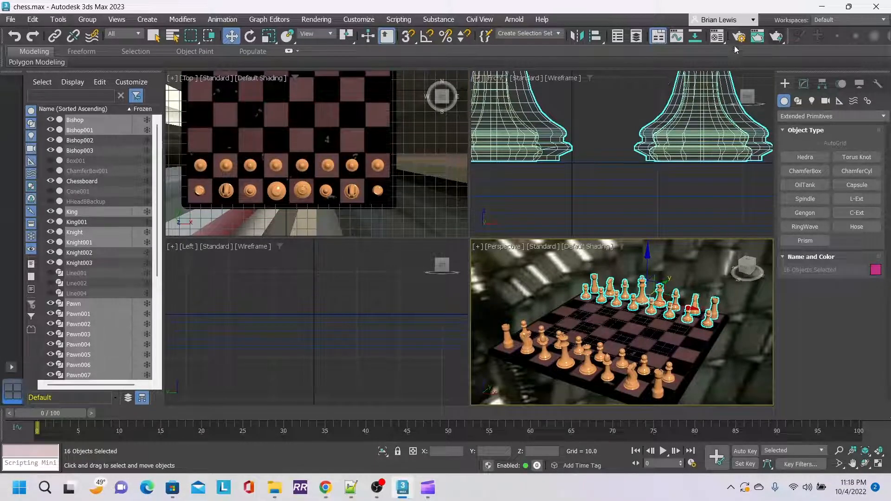
{"action": "left_click", "coordinate": [718, 36]}
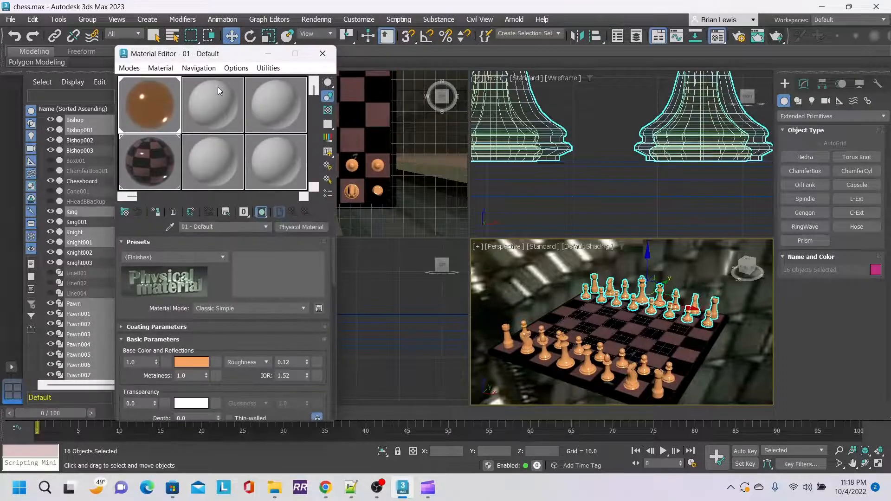
{"action": "left_click", "coordinate": [218, 87]}
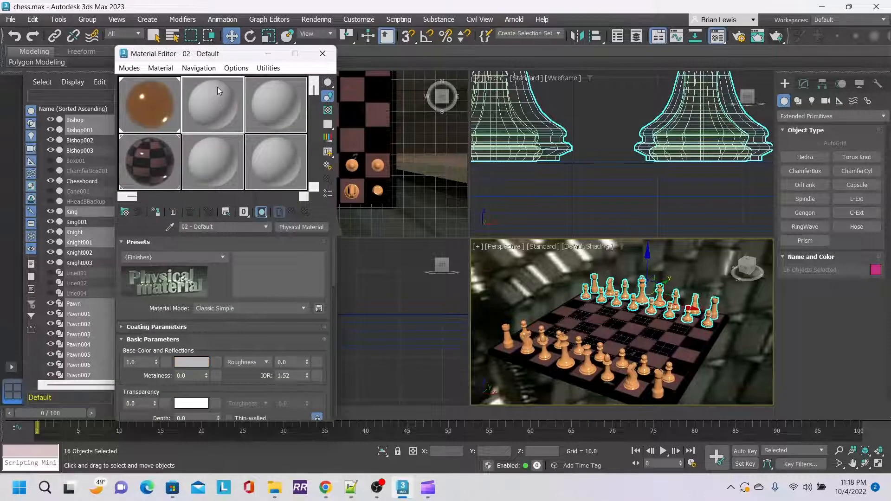
{"action": "left_click", "coordinate": [220, 258]}
{"action": "scroll", "coordinate": [195, 162], "scroll_direction": "down", "scroll_amount": 5}
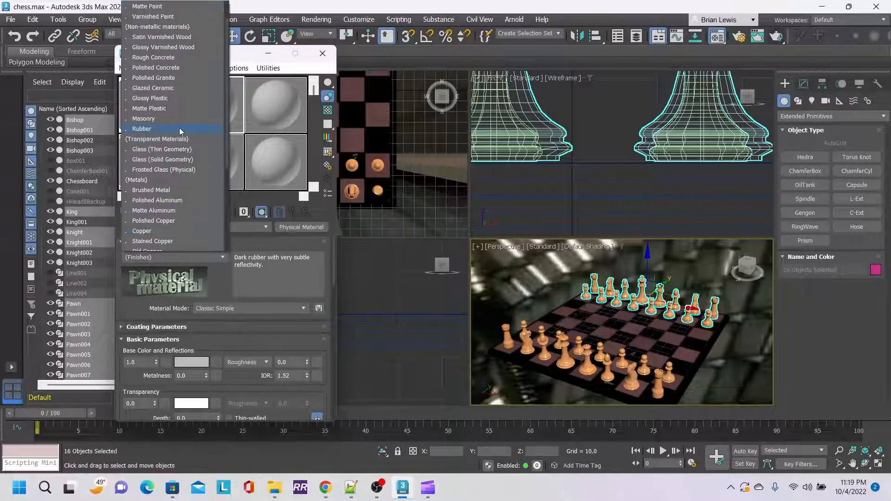
{"action": "scroll", "coordinate": [196, 159], "scroll_direction": "down", "scroll_amount": 4}
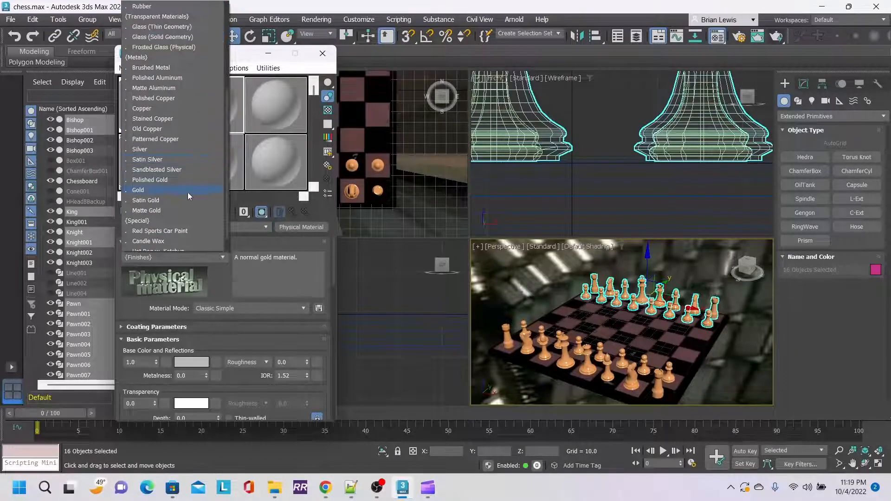
{"action": "left_click", "coordinate": [174, 149]}
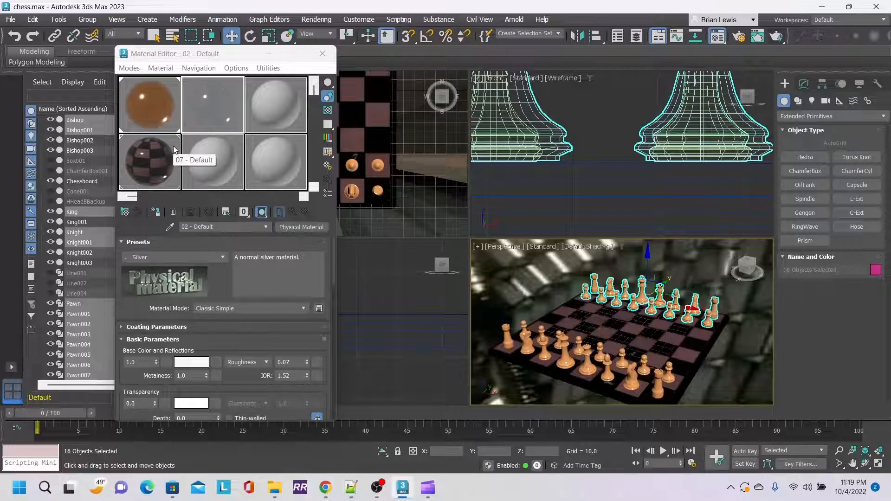
{"action": "left_click", "coordinate": [163, 68]}
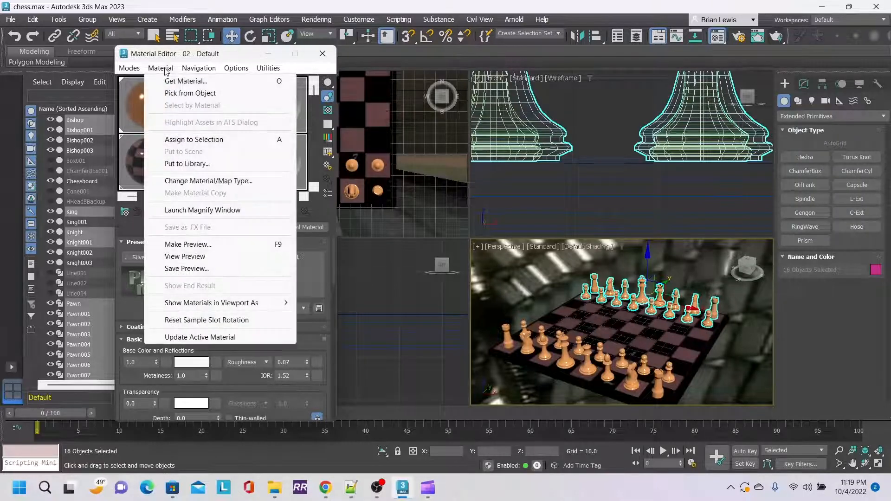
{"action": "left_click", "coordinate": [194, 140]}
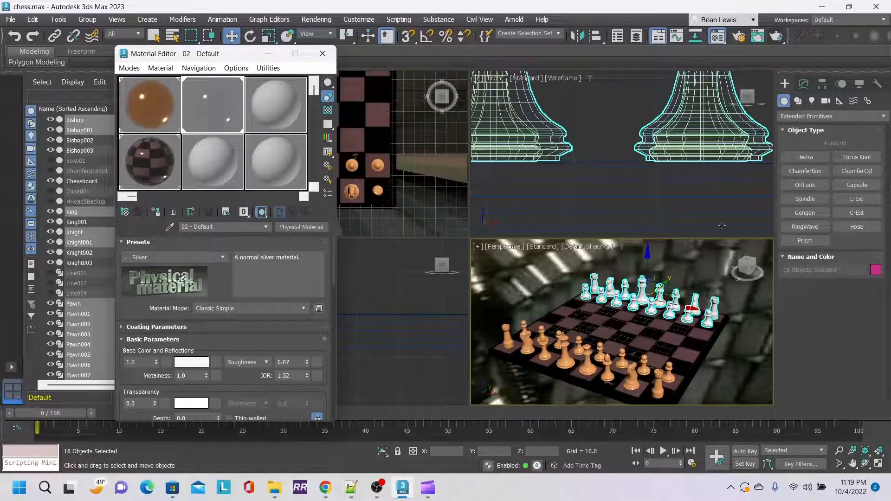
{"action": "middle_click_drag", "start_coordinate": [645, 337], "coordinate": [646, 321]}
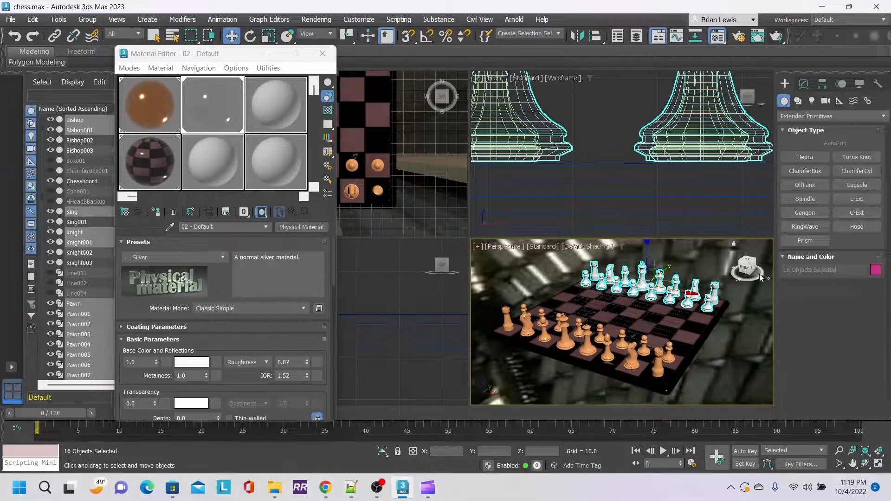
{"action": "left_click_drag", "start_coordinate": [753, 267], "coordinate": [744, 258]}
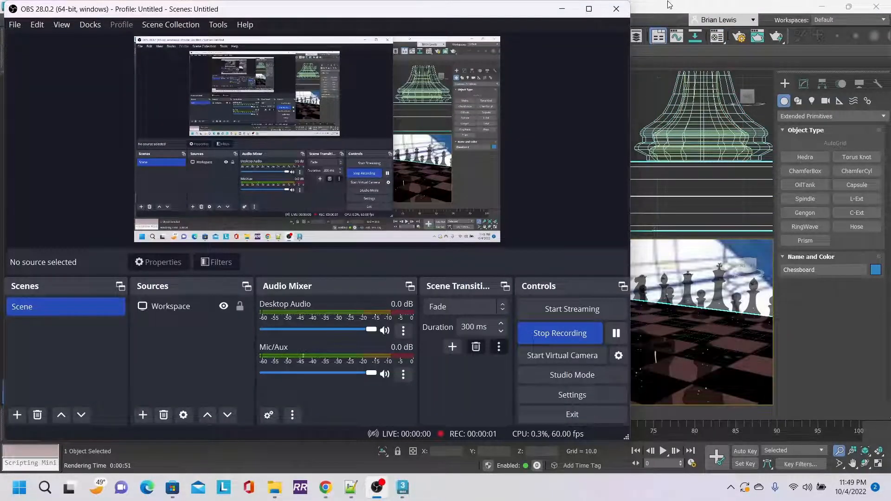
- Switch to 3ds Max, look through the finish presets for the 01 - Default material and render the Perspective view
{"action": "left_click", "coordinate": [666, 6]}
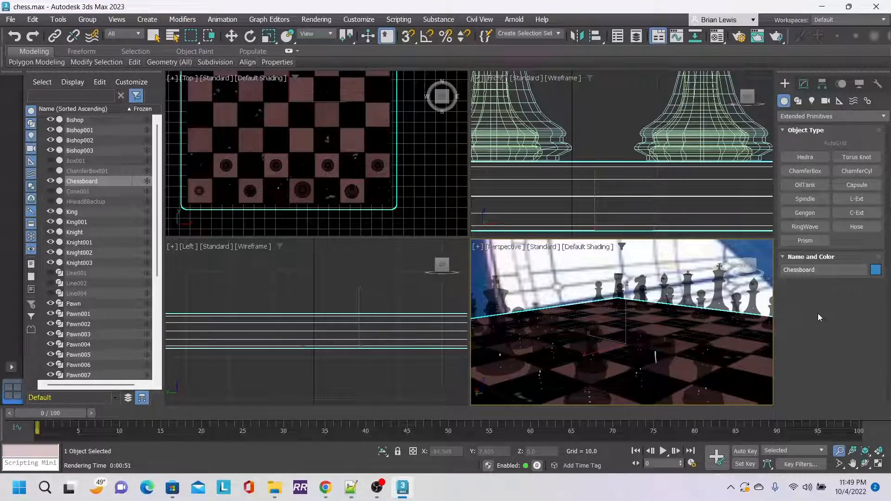
{"action": "left_click", "coordinate": [720, 39]}
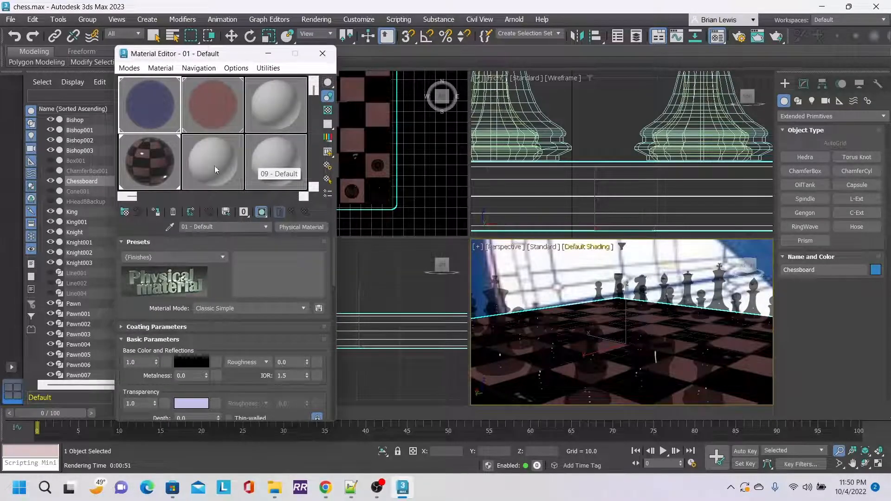
{"action": "left_click", "coordinate": [190, 258]}
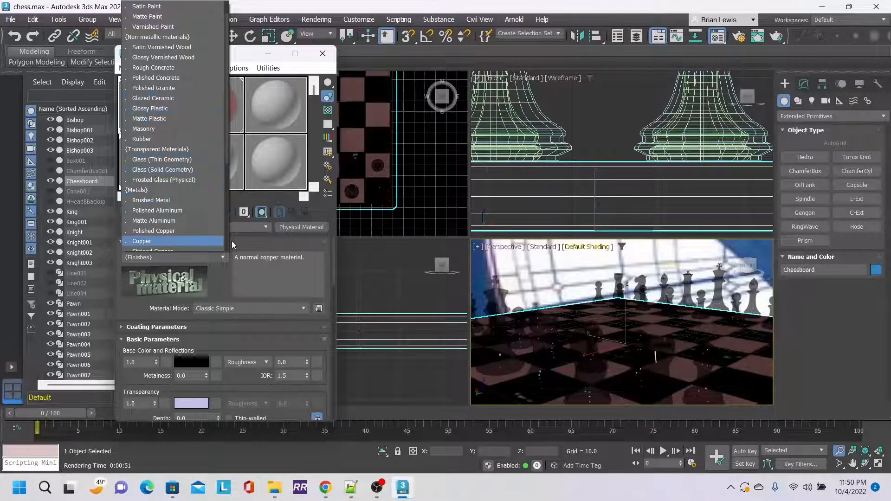
{"action": "left_click", "coordinate": [213, 279]}
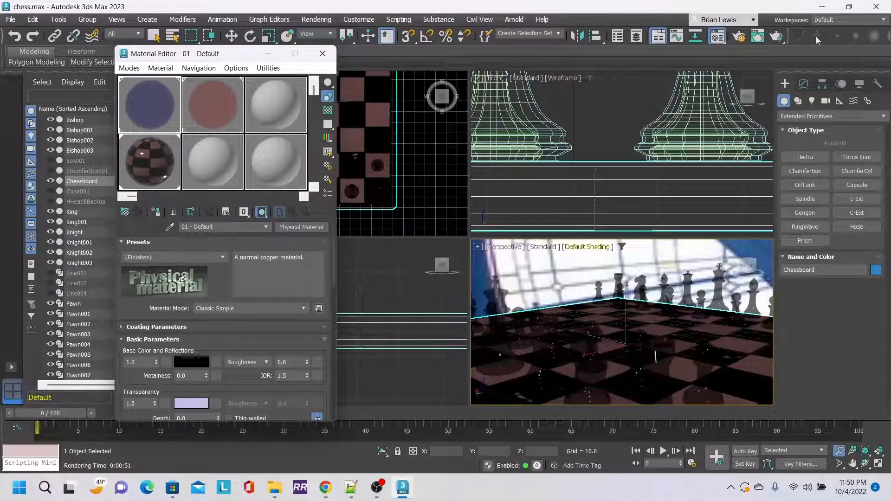
{"action": "left_click", "coordinate": [780, 37]}
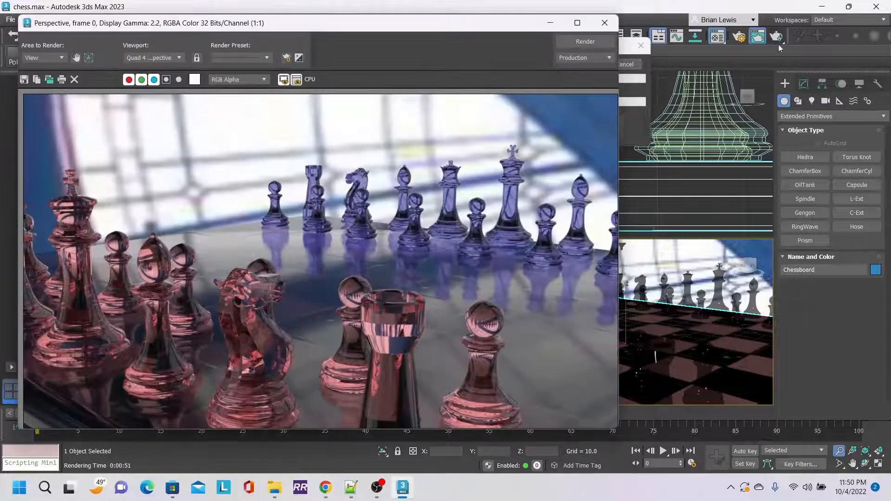